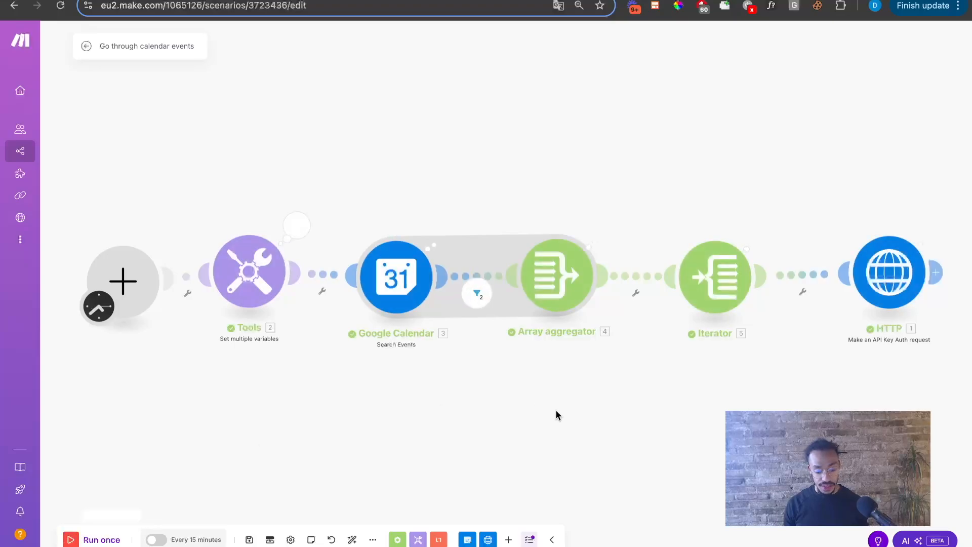
Step: Inspect the second operation's request data in the HTTP module's run results
left_click(937, 227)
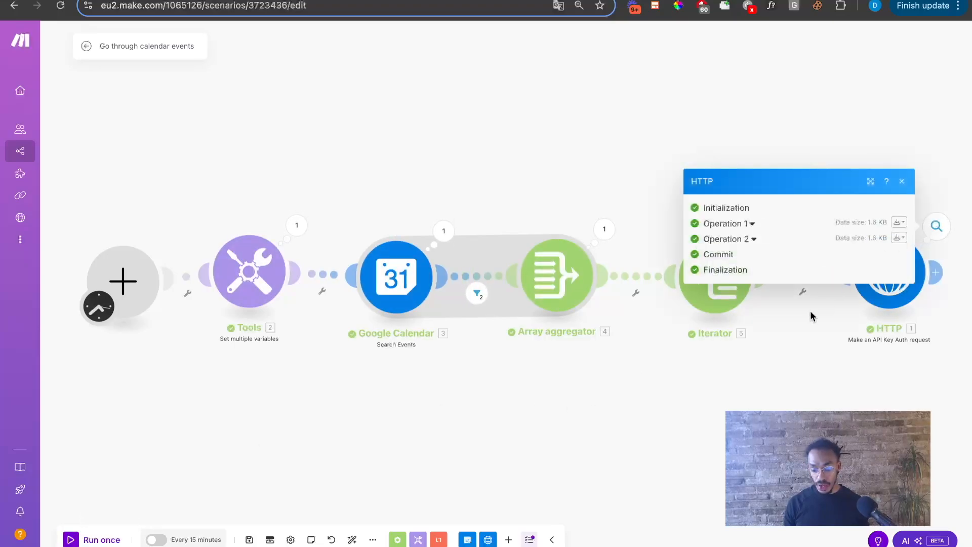
left_click(752, 239)
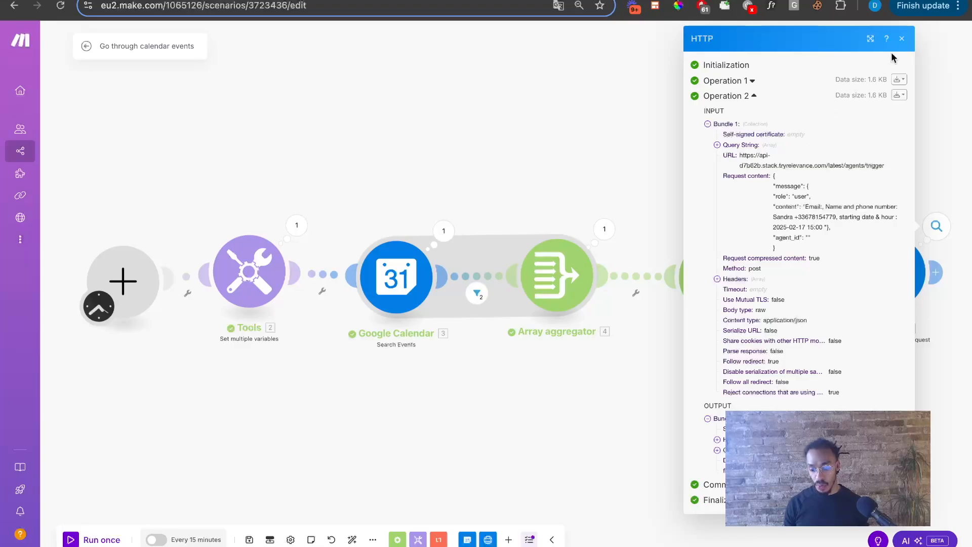
left_click(902, 39)
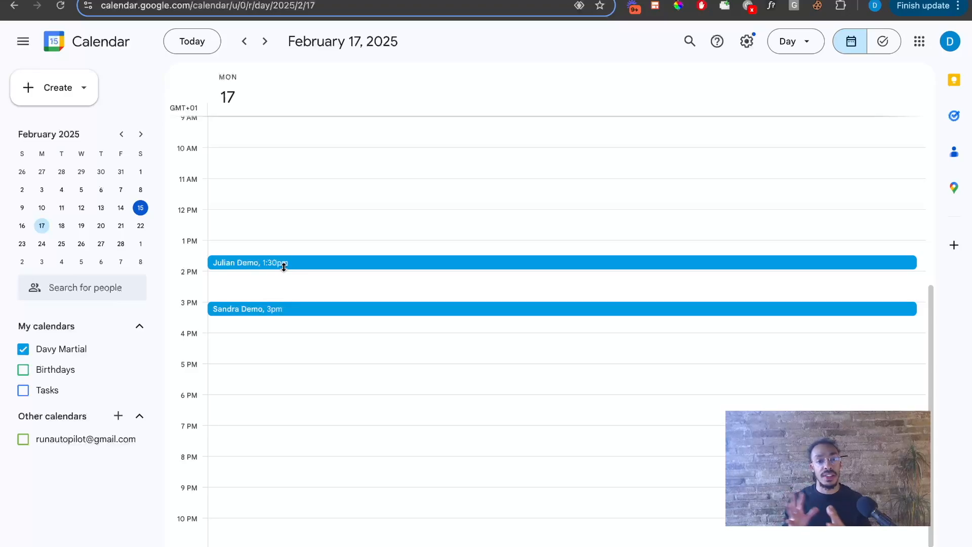
Step: Return to the Make scenario, paste the Relevance AI agent's ID into agent_id in the HTTP module's request content and save the module
key("ctrl+Tab")
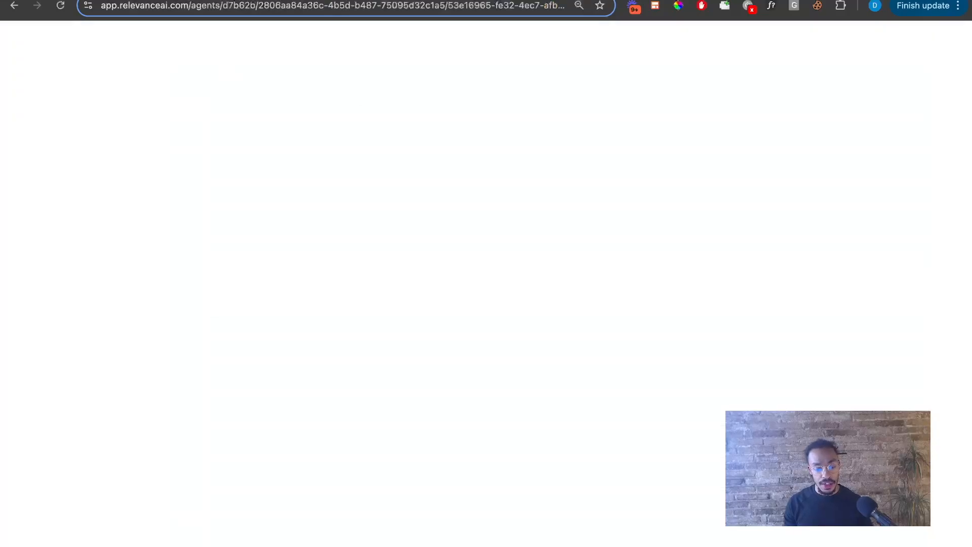
key("ctrl+shift+Tab")
key("ctrl+shift+Tab")
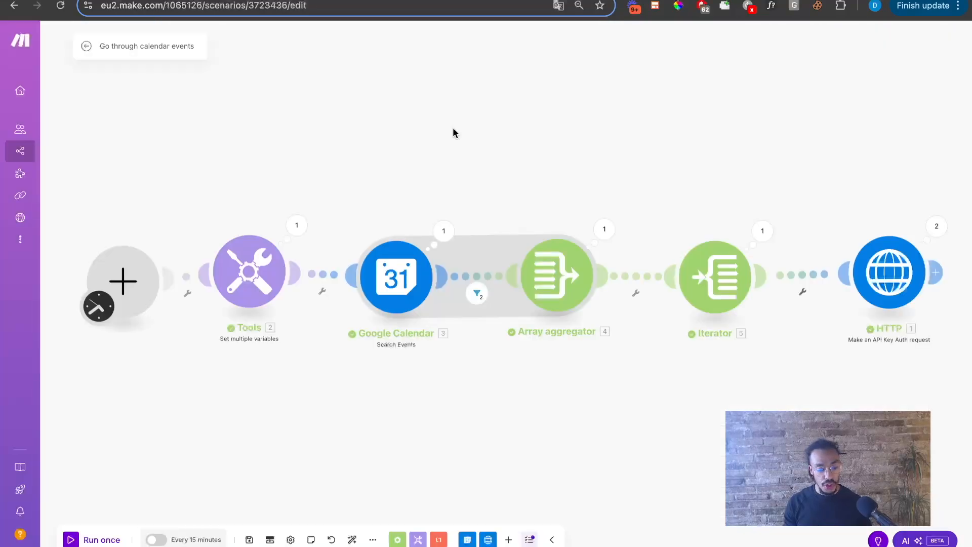
left_click(904, 259)
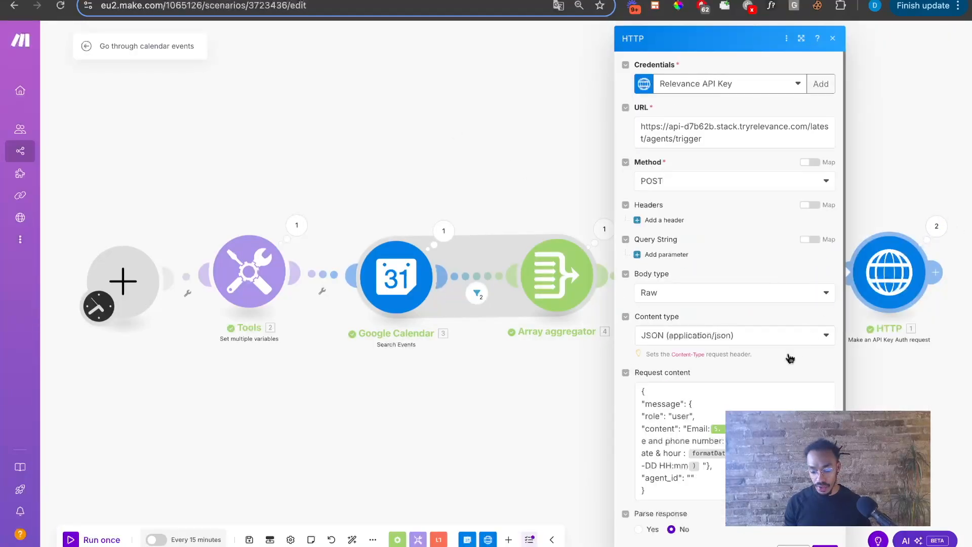
left_click(688, 478)
key("ctrl+v")
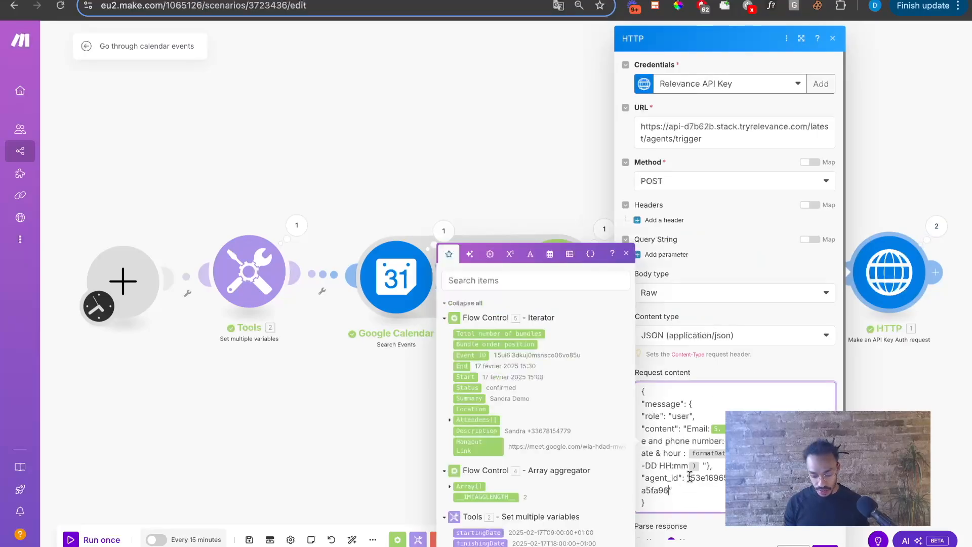
left_click(381, 130)
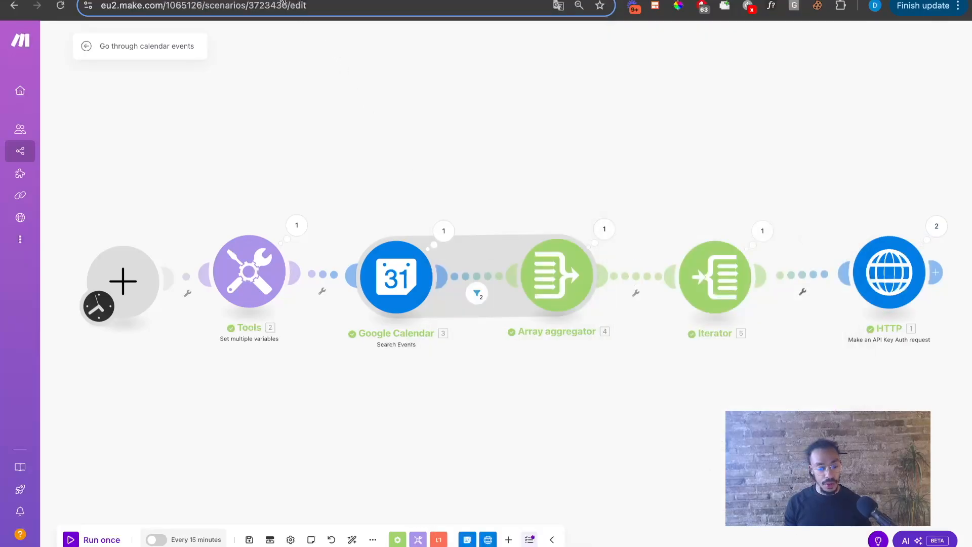
Step: Switch to Google Calendar and delete the 3 PM demo event on February 17, 2025
key("ctrl+Tab")
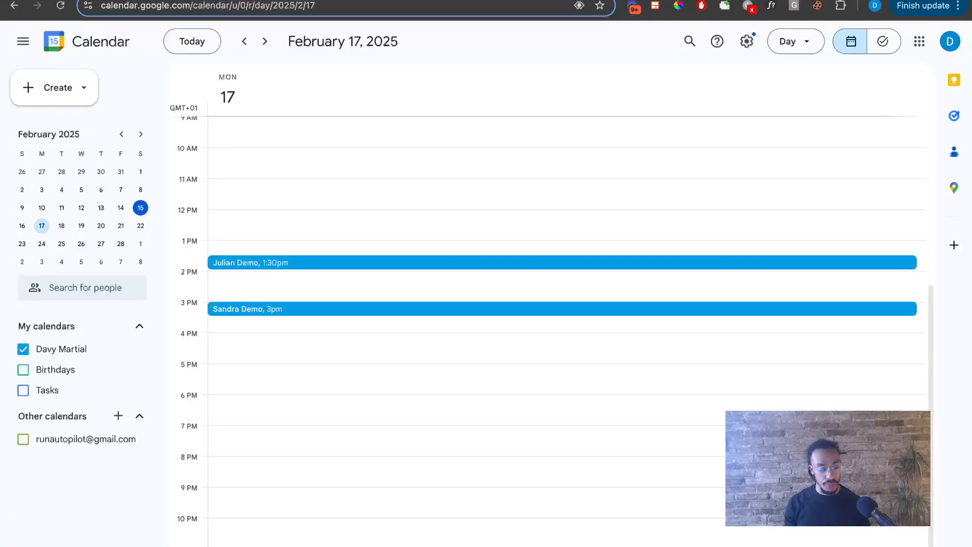
left_click(248, 309)
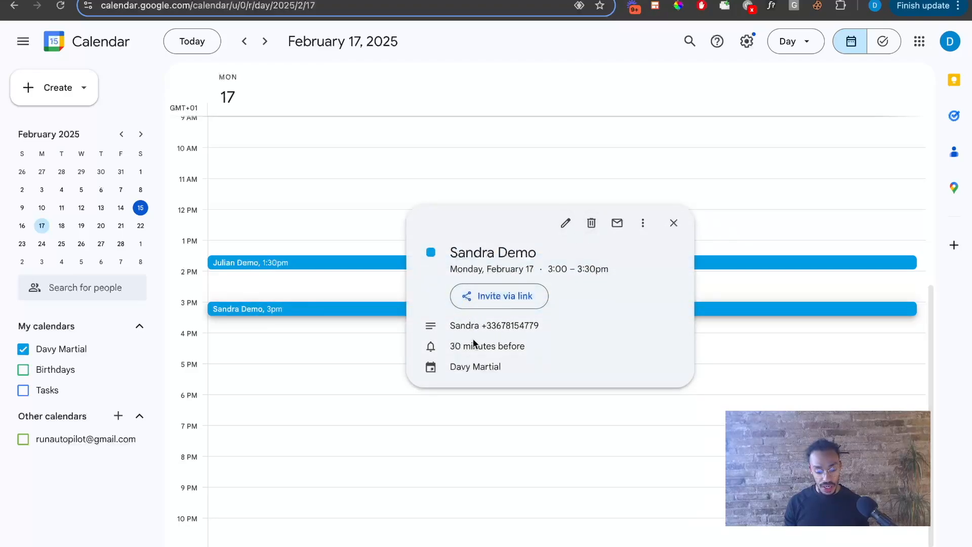
left_click(593, 221)
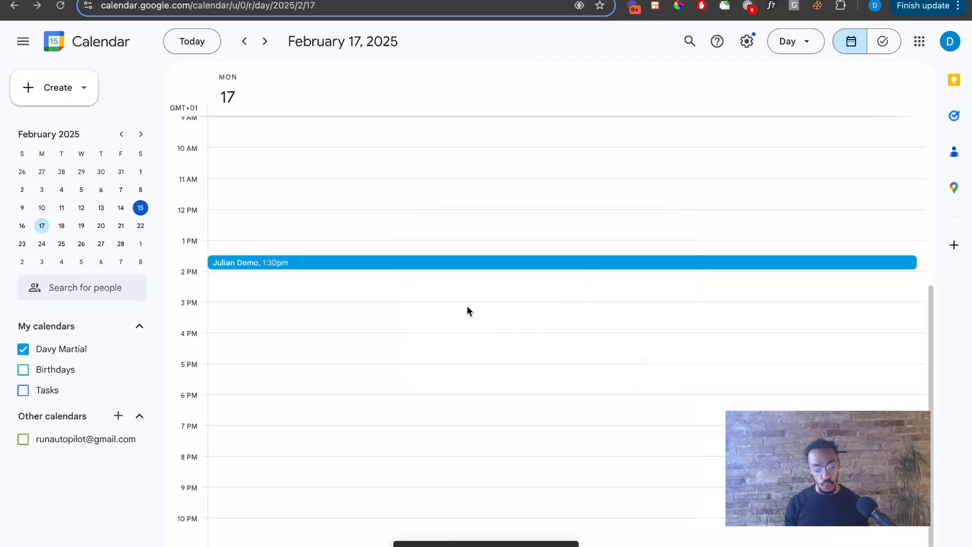
Step: Run the Make scenario once and open the newly triggered Demo checker task in Relevance AI
key("ctrl+Tab")
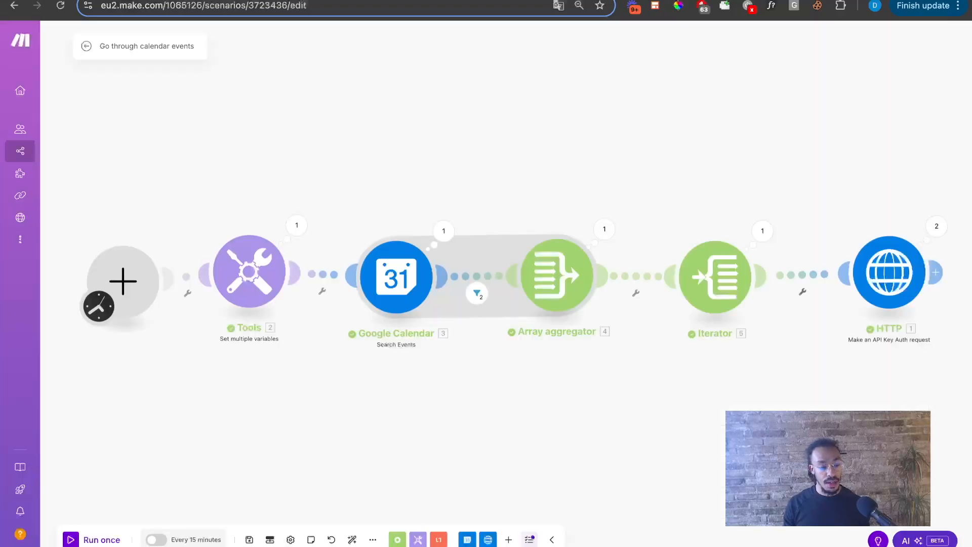
left_click(70, 540)
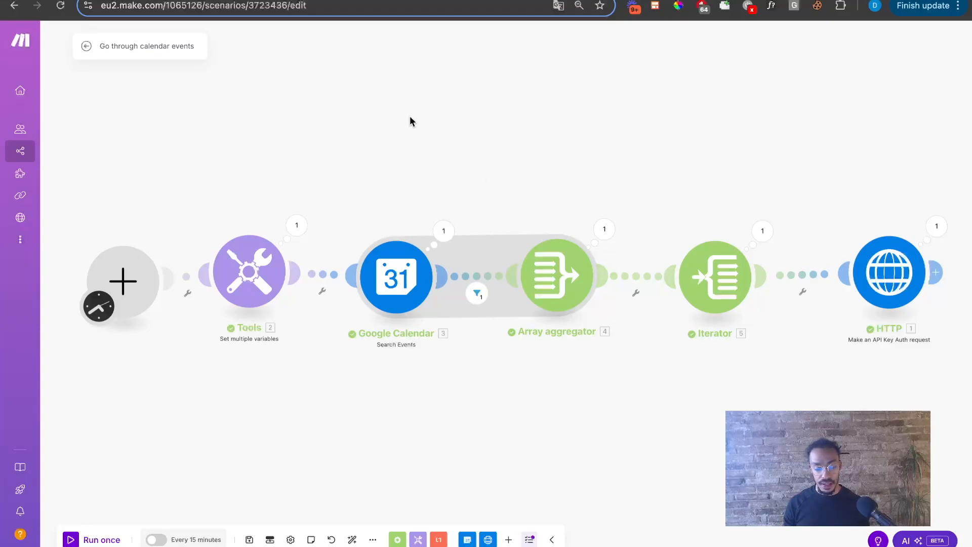
key("ctrl+Tab")
left_click(84, 89)
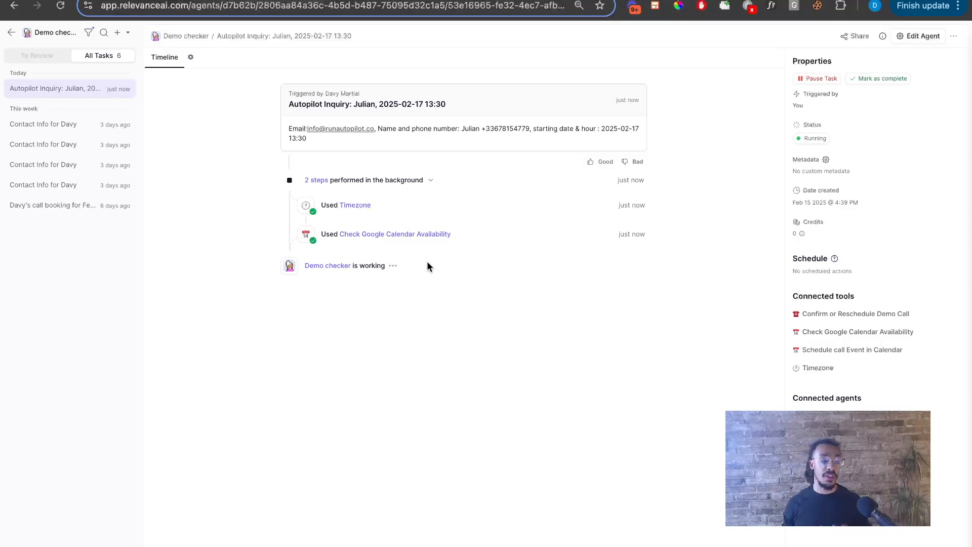
Step: Compare the February 17 demo event in Google Calendar with the running Demo checker task in Relevance AI
key("ctrl+Tab")
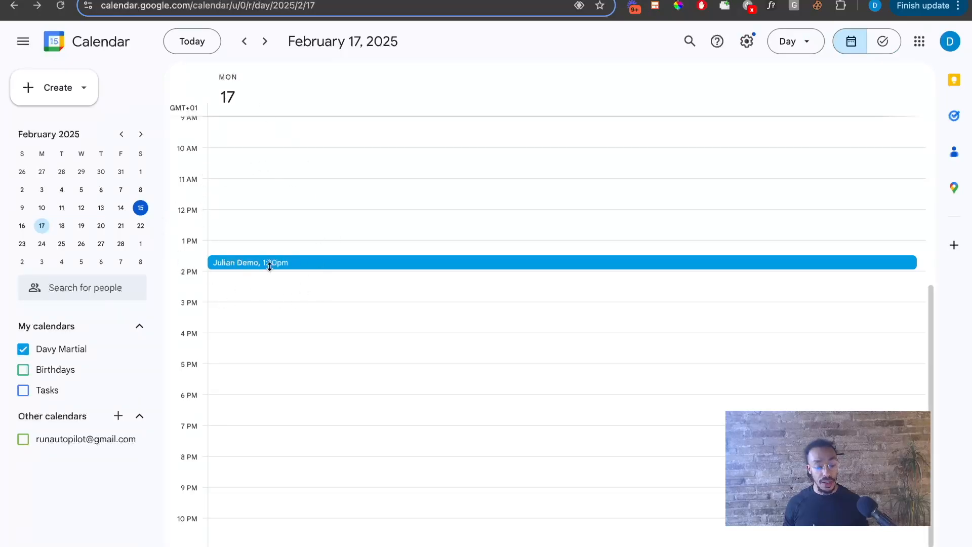
key("ctrl+shift+Tab")
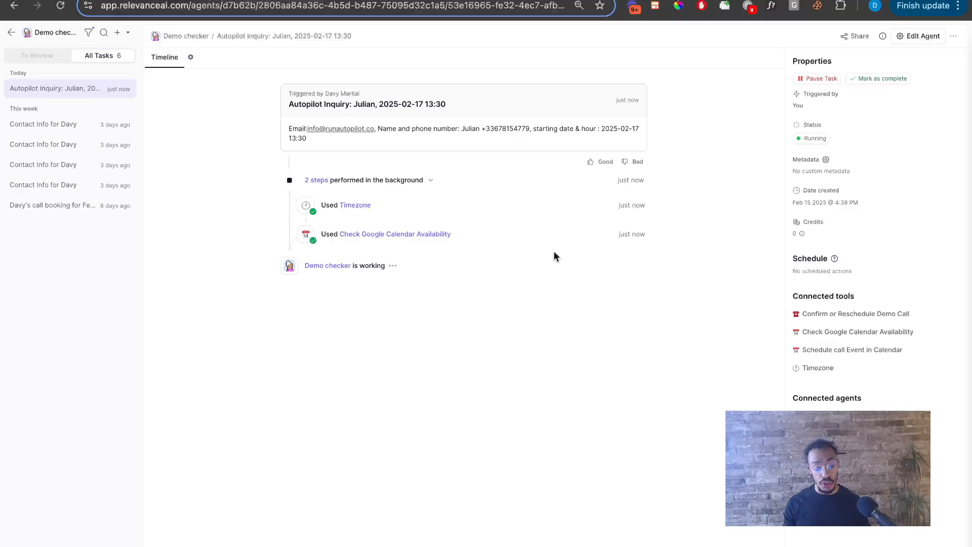
left_click(302, 2)
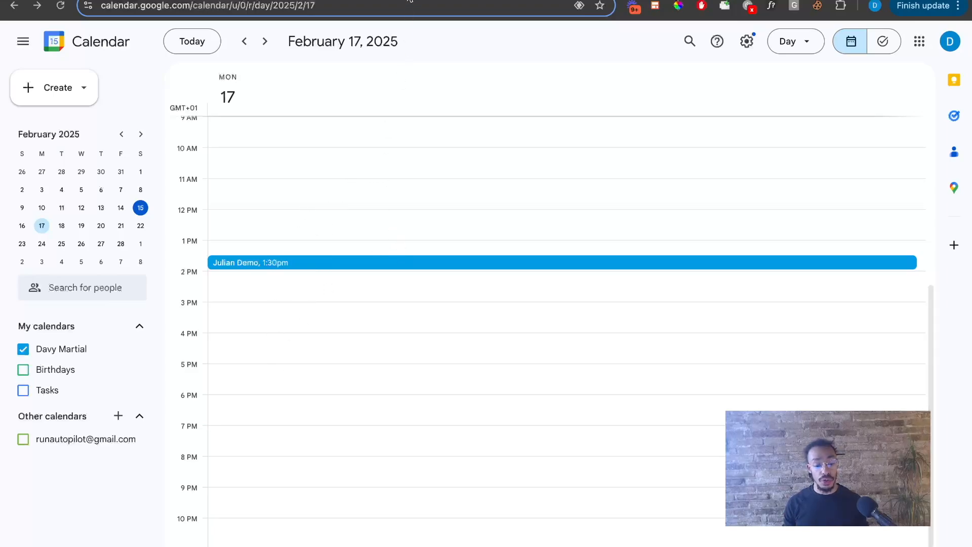
left_click(409, 2)
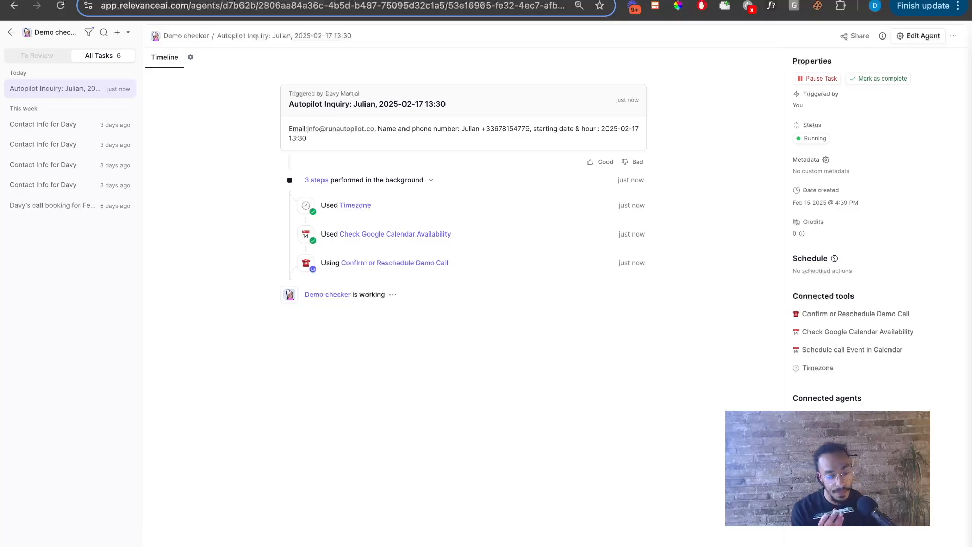
Step: View February 18, 2025 in Google Calendar, then return to the running Demo checker task
key("ctrl+Tab")
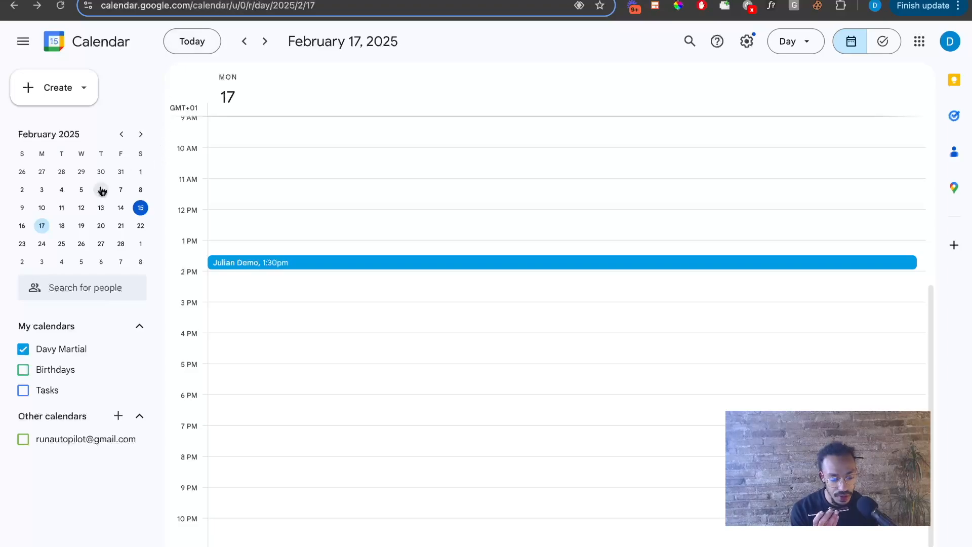
left_click(63, 228)
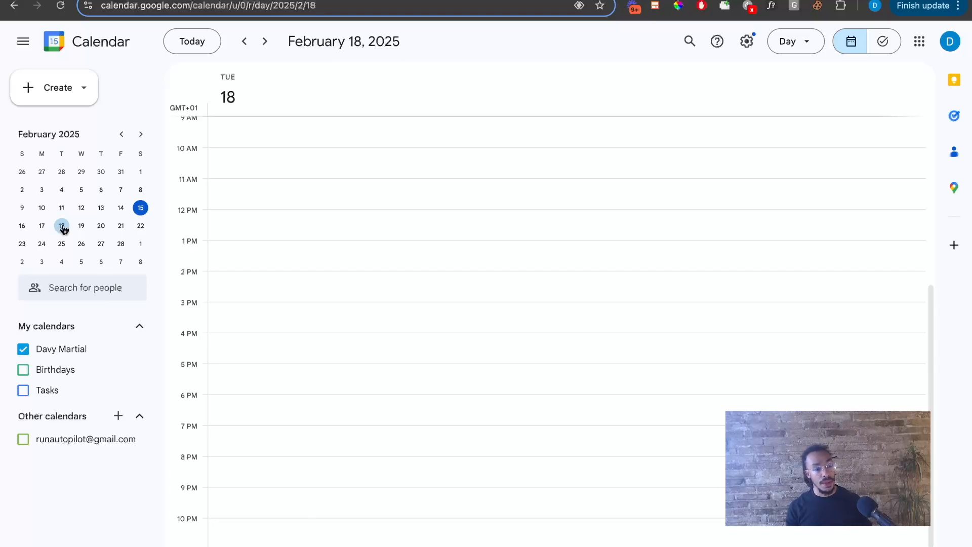
left_click(413, 1)
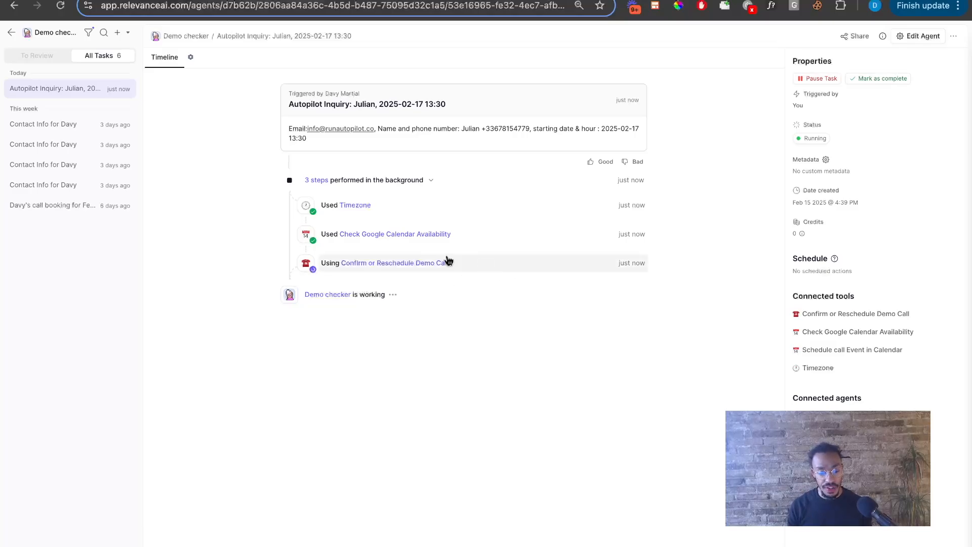
Step: Check the Demo checker's task update, then examine February 18 and February 17 in Google Calendar for the rescheduled demo
key("ctrl+Tab")
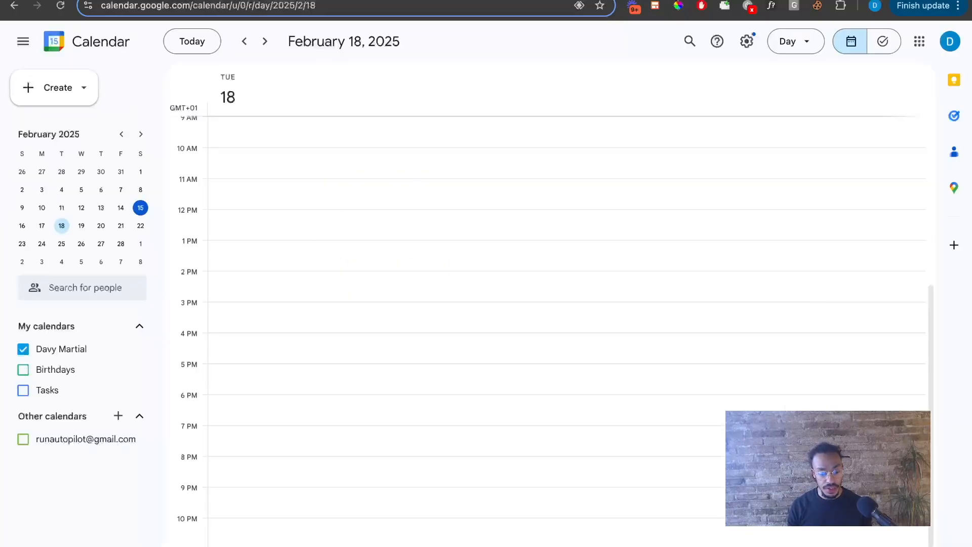
key("ctrl+shift+Tab")
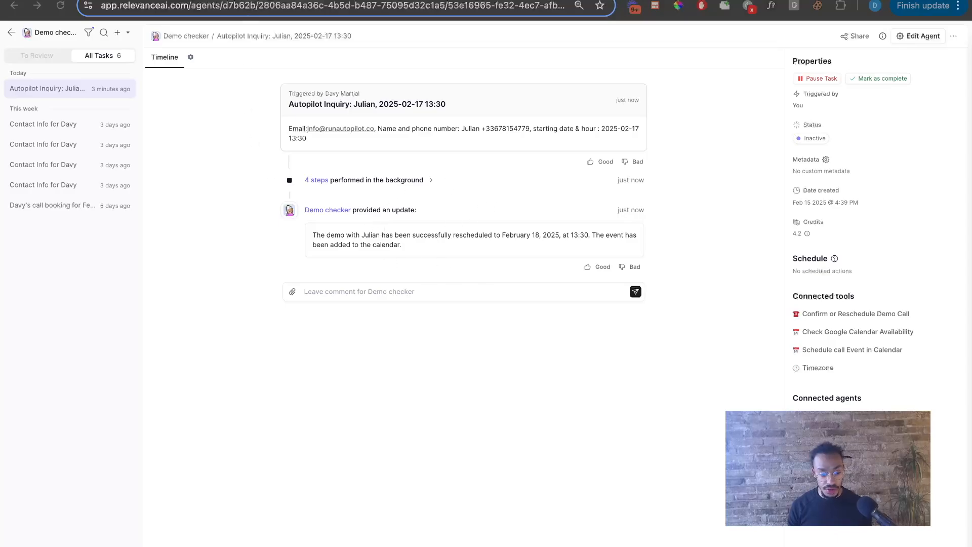
key("ctrl+Tab")
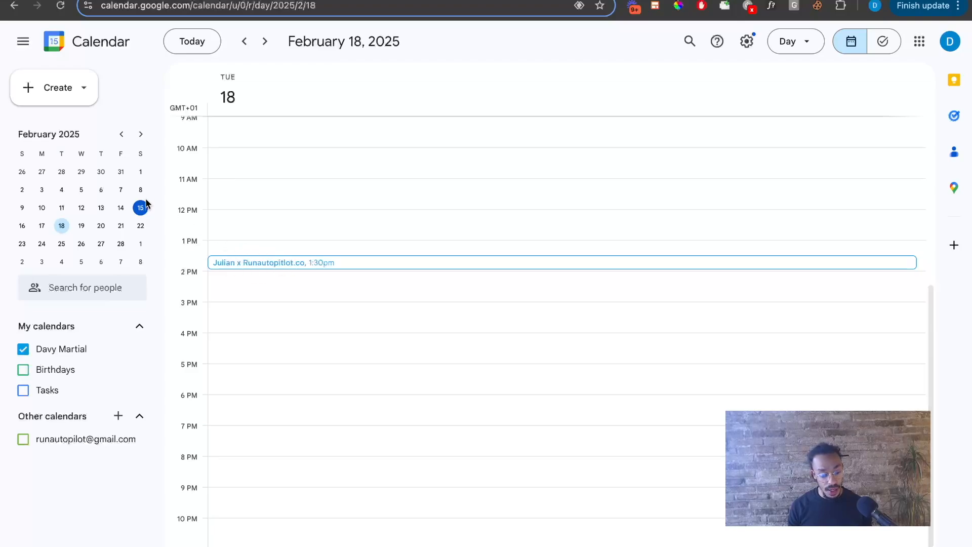
left_click(244, 41)
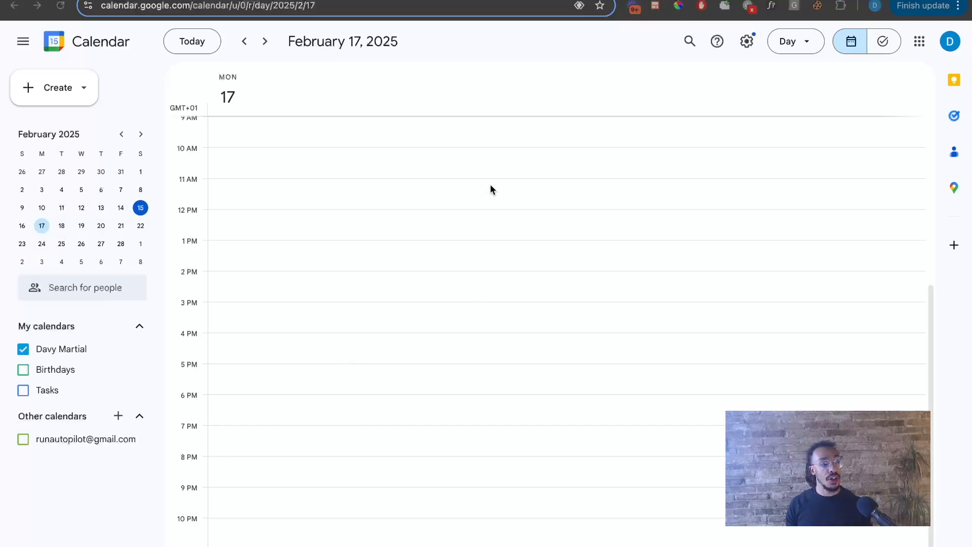
Step: Switch to the Make scenario and examine the startingDate and finishingDate variables in the Tools module
key("ctrl+Right")
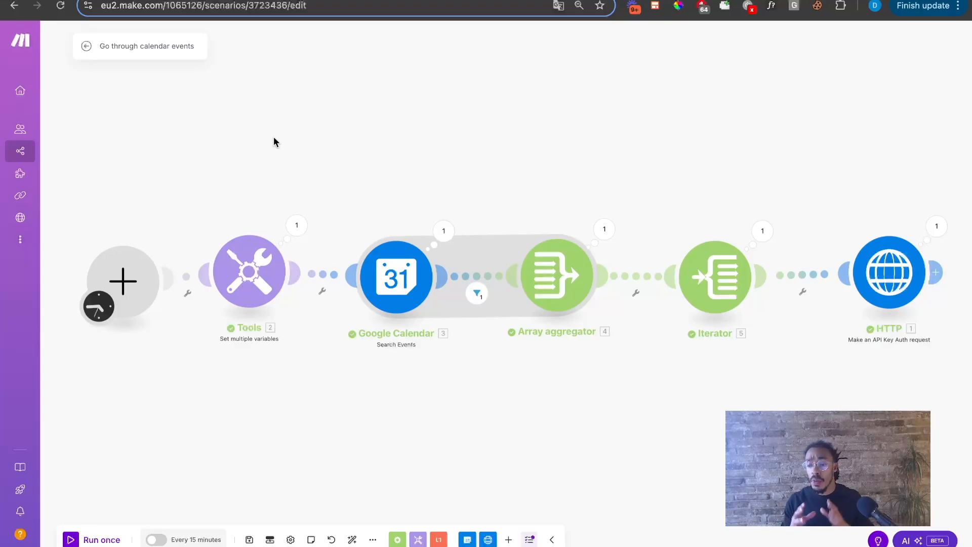
left_click(270, 235)
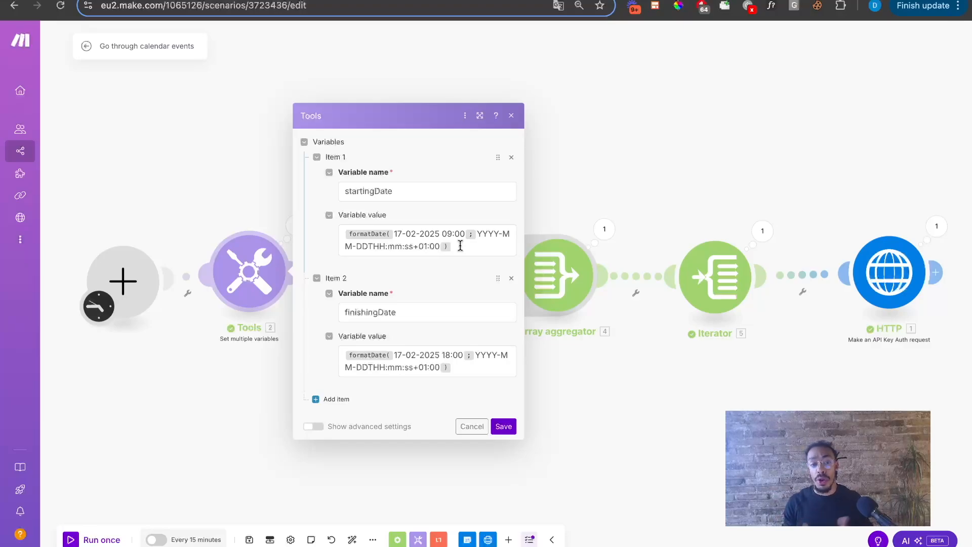
left_click(511, 115)
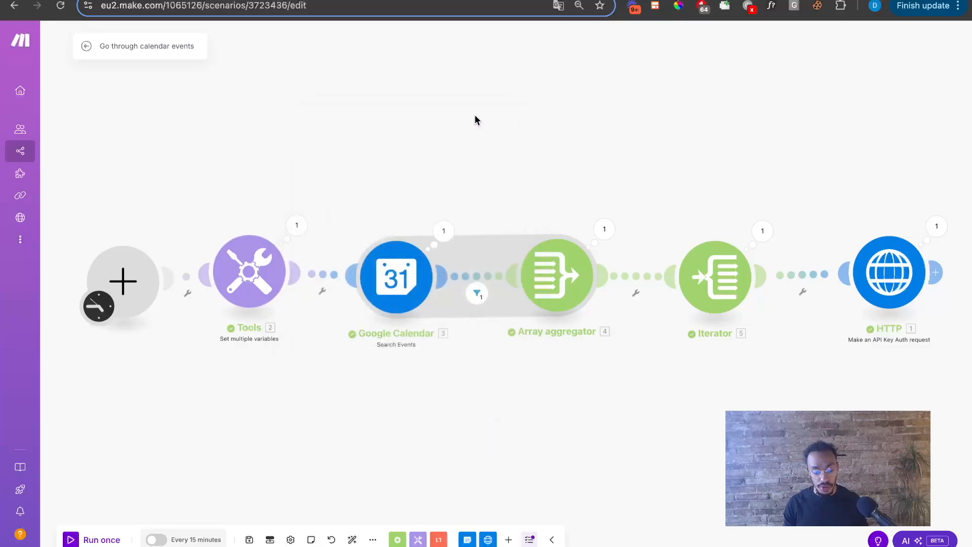
Step: Review the Google Calendar module's search date settings and the event data from its latest run
left_click(399, 279)
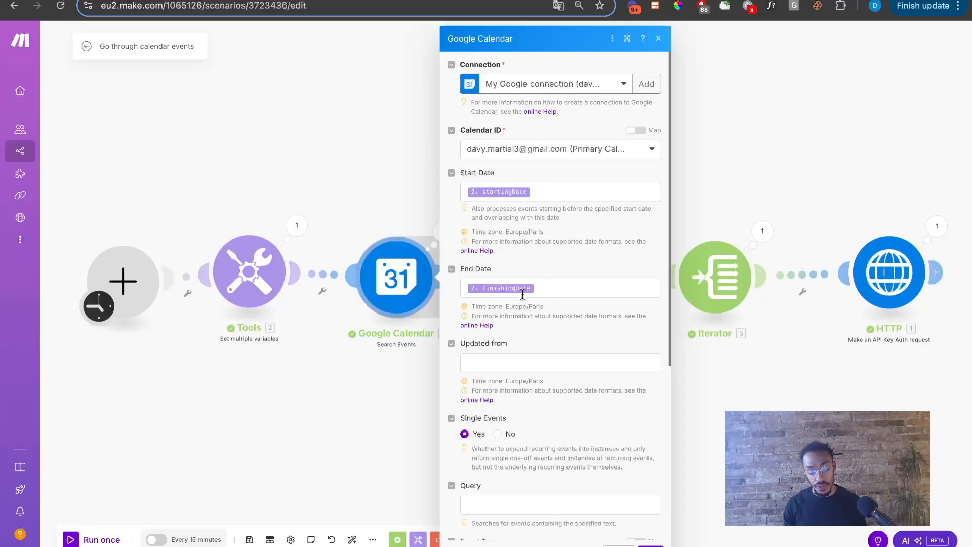
left_click(658, 38)
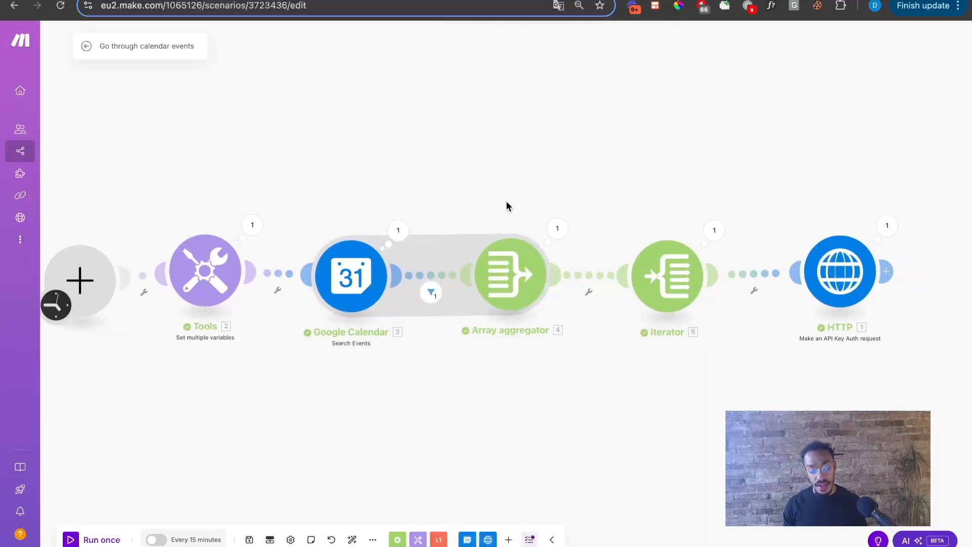
left_click(398, 230)
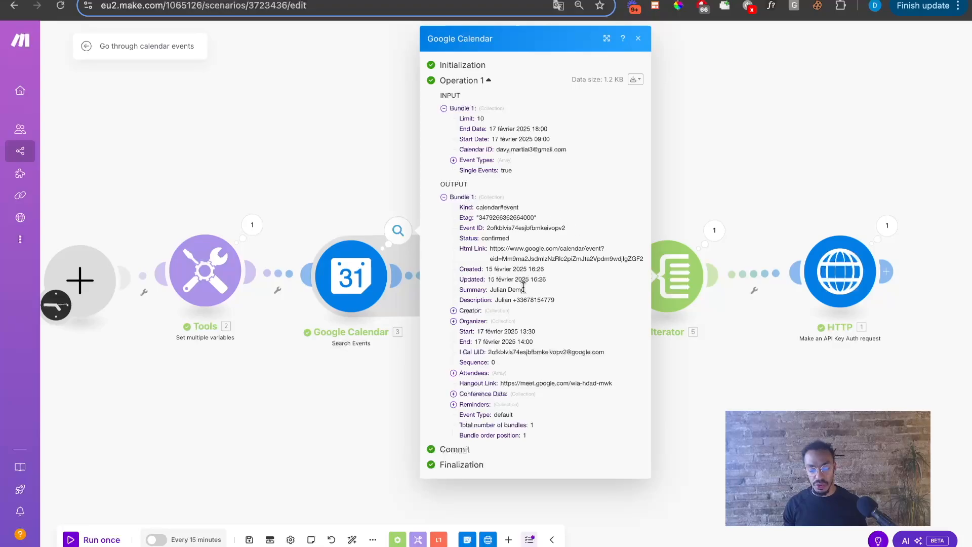
left_click(638, 39)
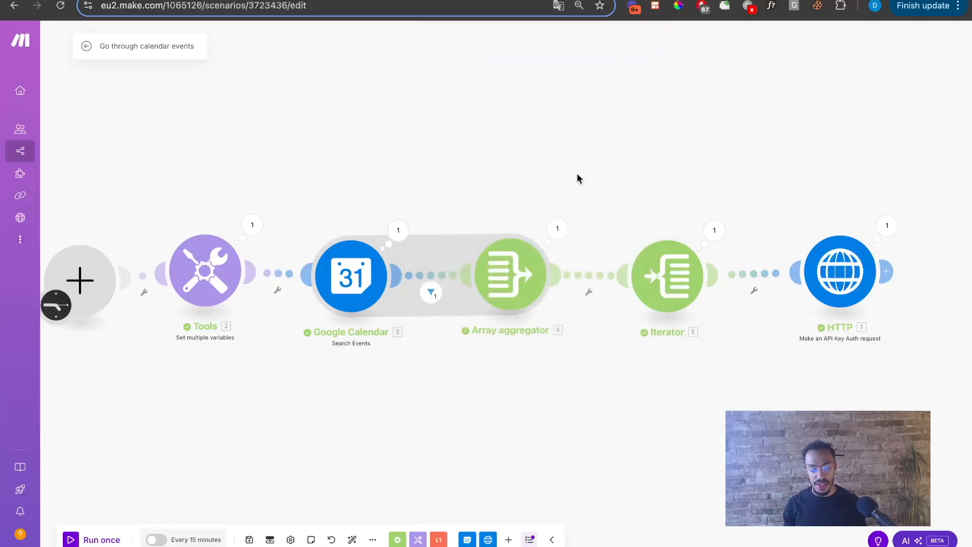
Step: Review which Google Calendar fields the Array aggregator collects, then close its settings with the selection saved
left_click(528, 262)
scroll(601, 323, "down", 2)
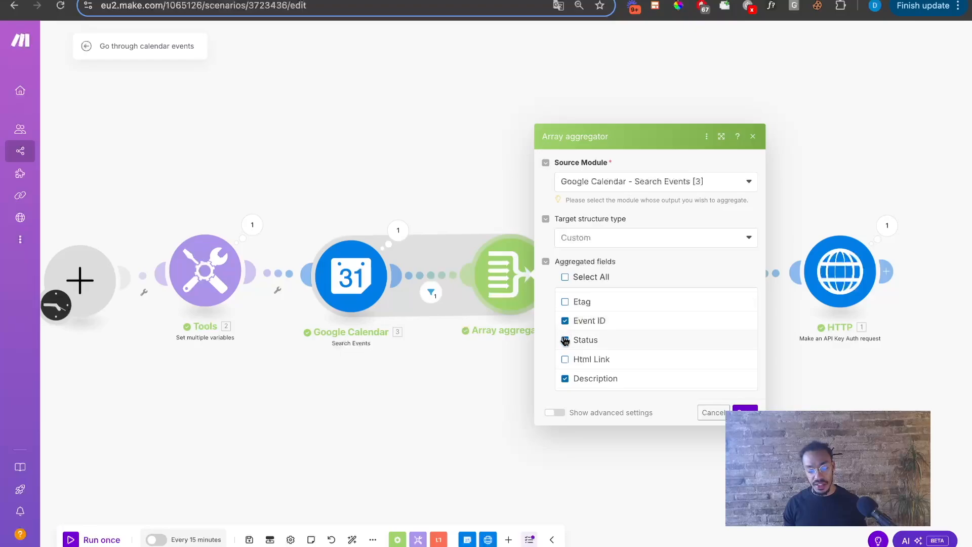
scroll(564, 355, "down", 1)
scroll(563, 354, "down", 6)
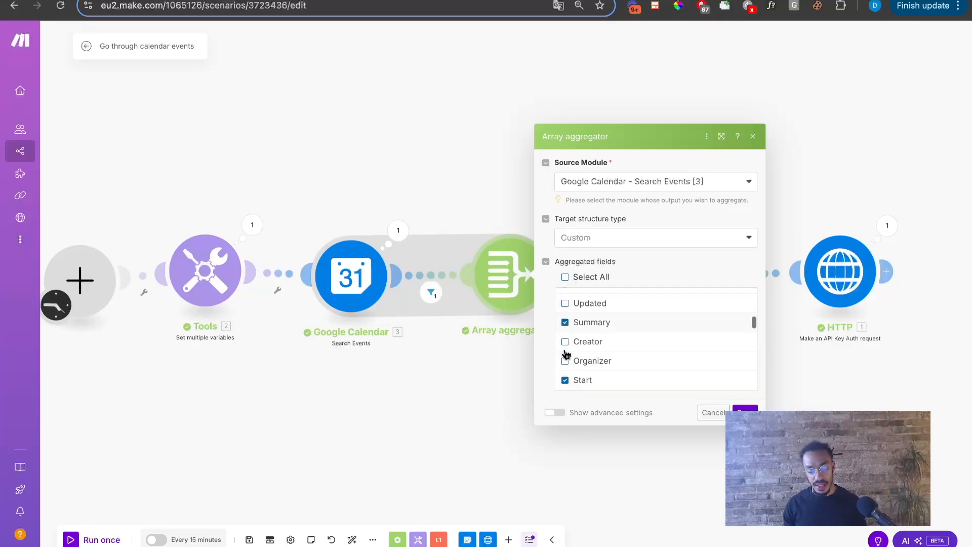
left_click(744, 410)
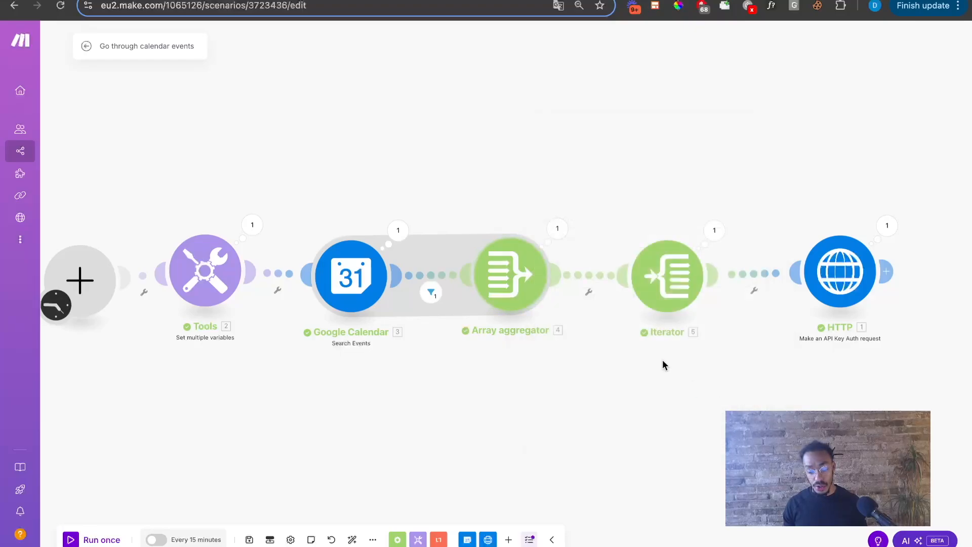
Step: Inspect the Array aggregator's latest run data, including the attendees list in its input bundle, then close the results
left_click(557, 229)
mouse_move(618, 190)
left_mouse_down()
mouse_move(653, 207)
mouse_move(648, 239)
mouse_move(661, 266)
mouse_move(635, 190)
left_mouse_up()
left_click(613, 251)
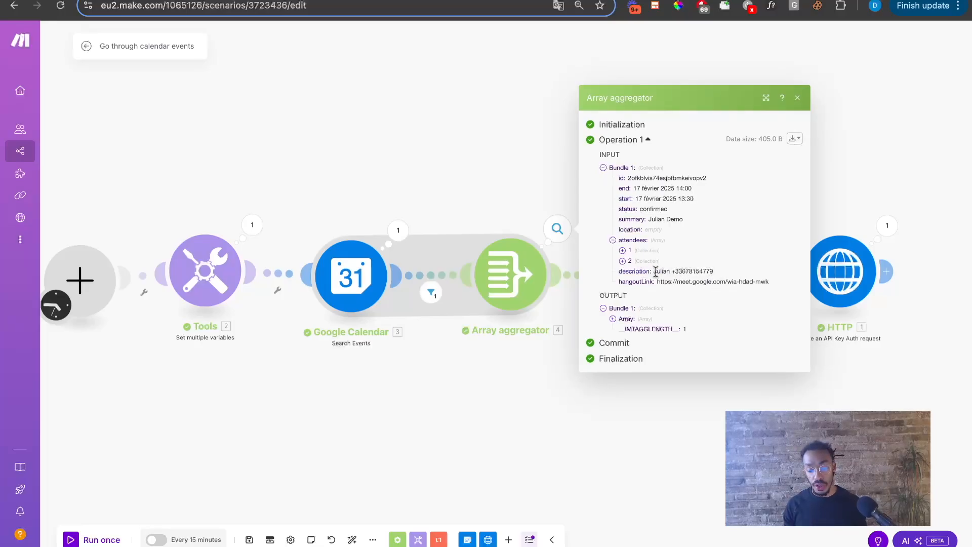
left_click(798, 99)
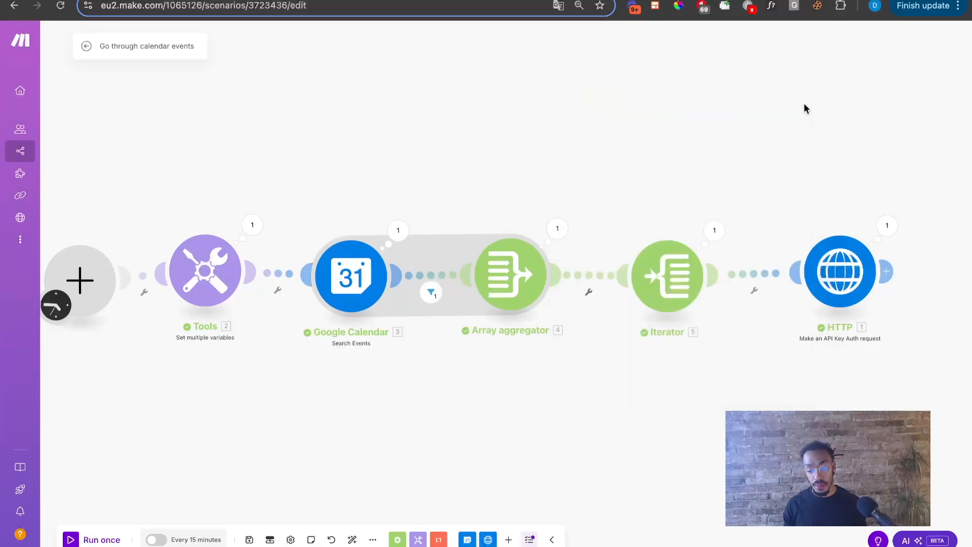
Step: Examine the Iterator's latest run, comparing the event collection in its input array with its output bundle
left_click(714, 230)
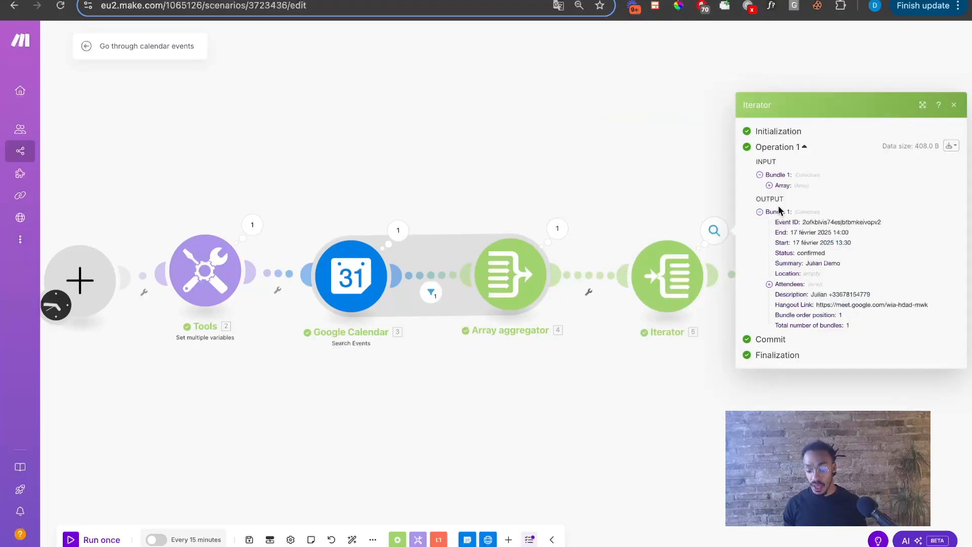
left_click(769, 186)
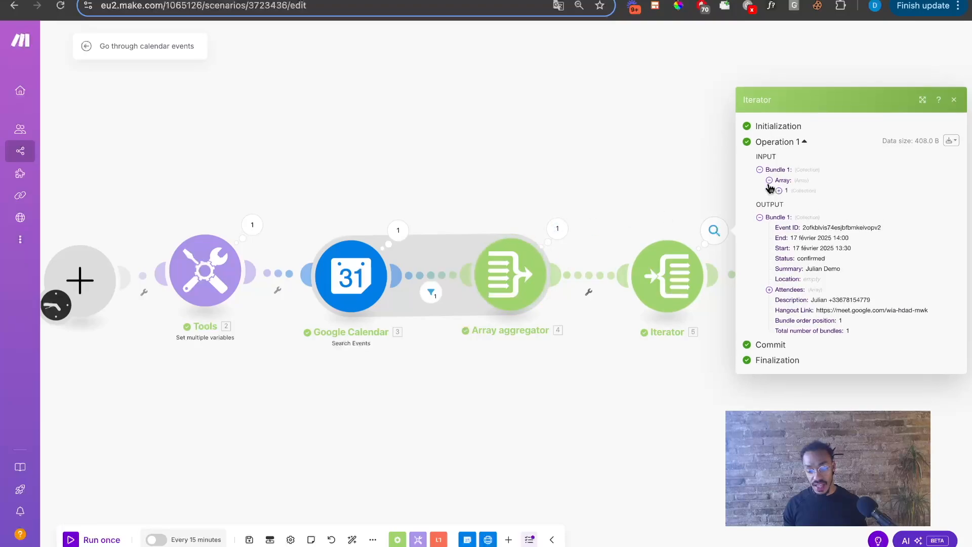
left_click(778, 190)
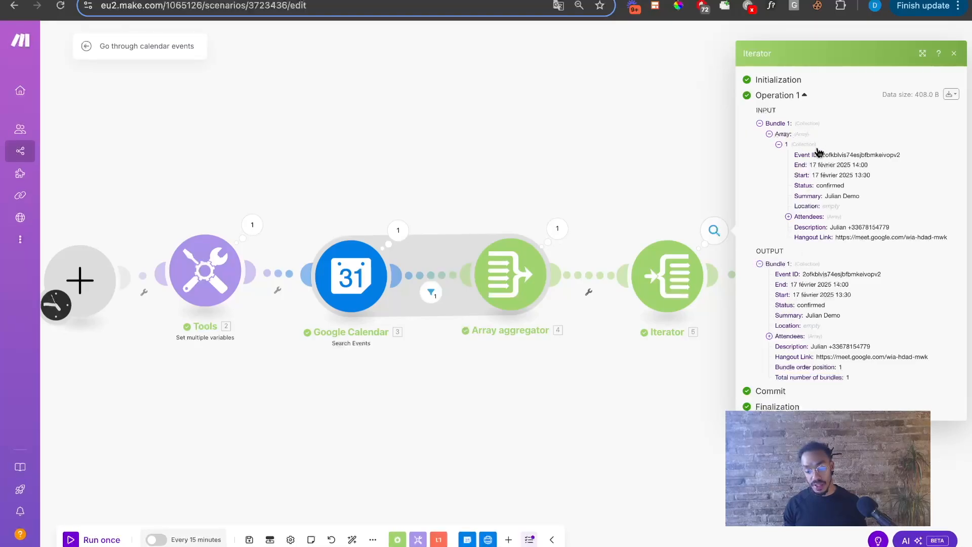
left_click(760, 263)
left_click(954, 110)
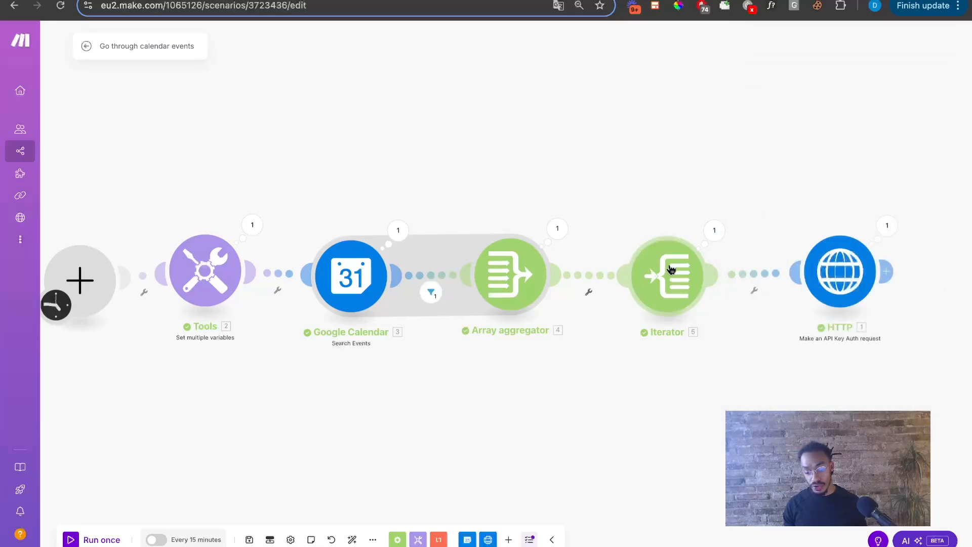
Step: Review the HTTP module's request settings and the mapped values in its request content, leaving them unedited
left_click(838, 264)
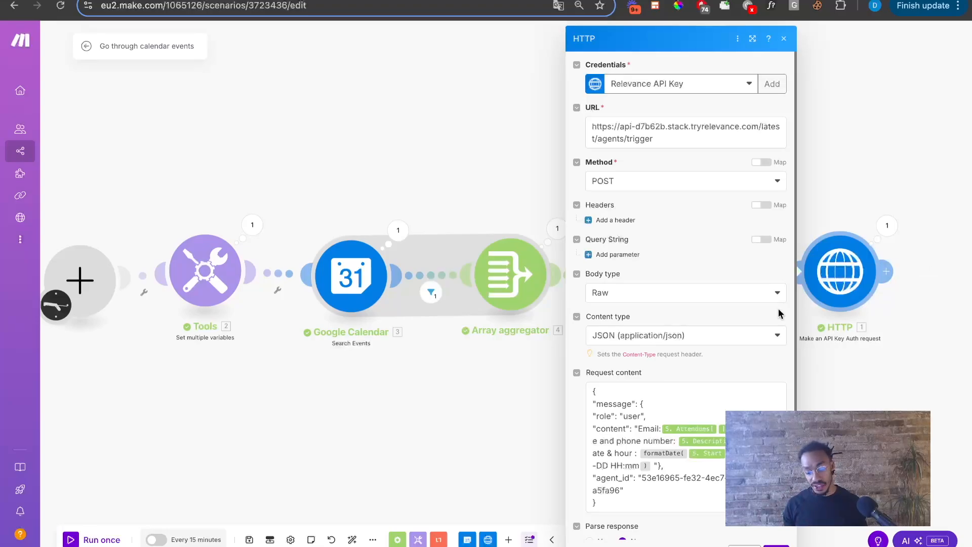
scroll(679, 400, "down", 1)
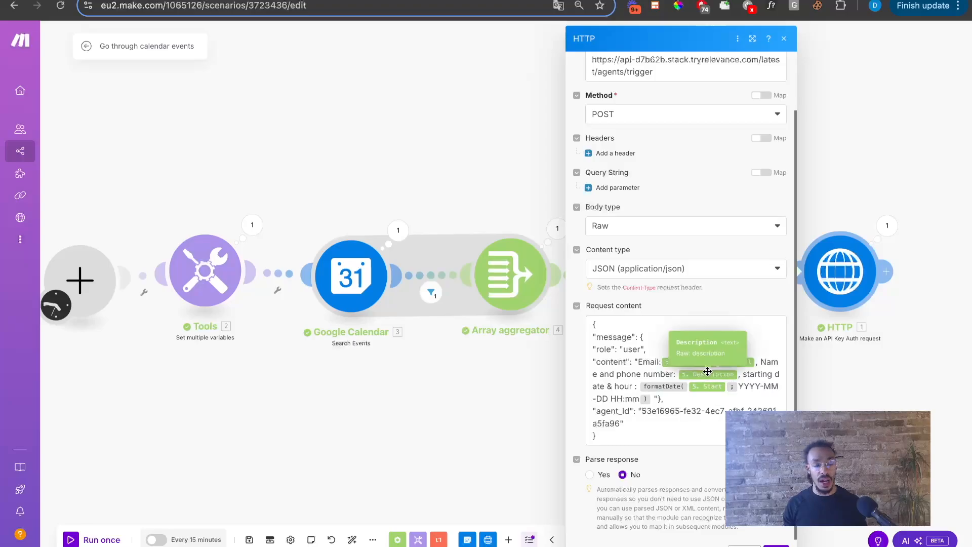
left_click(649, 373)
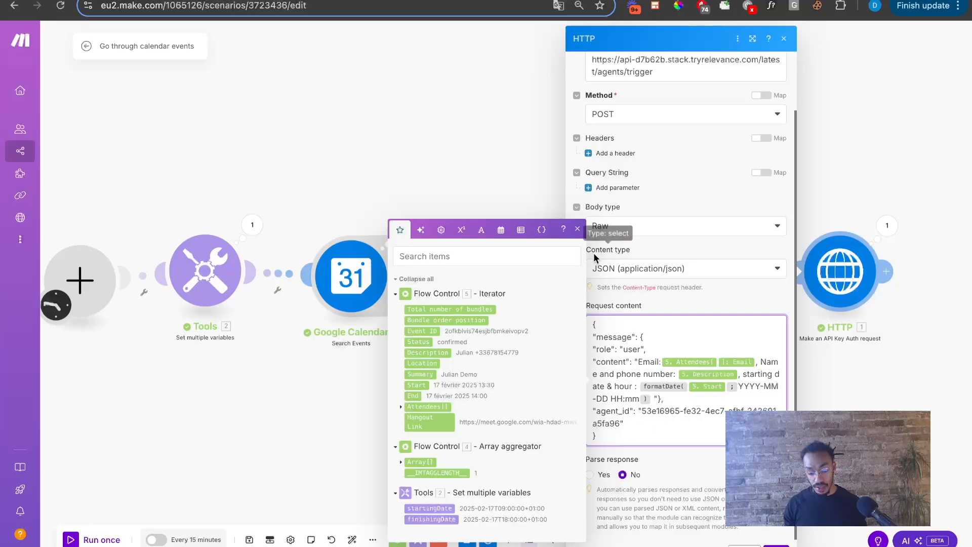
left_click(578, 229)
left_click(784, 38)
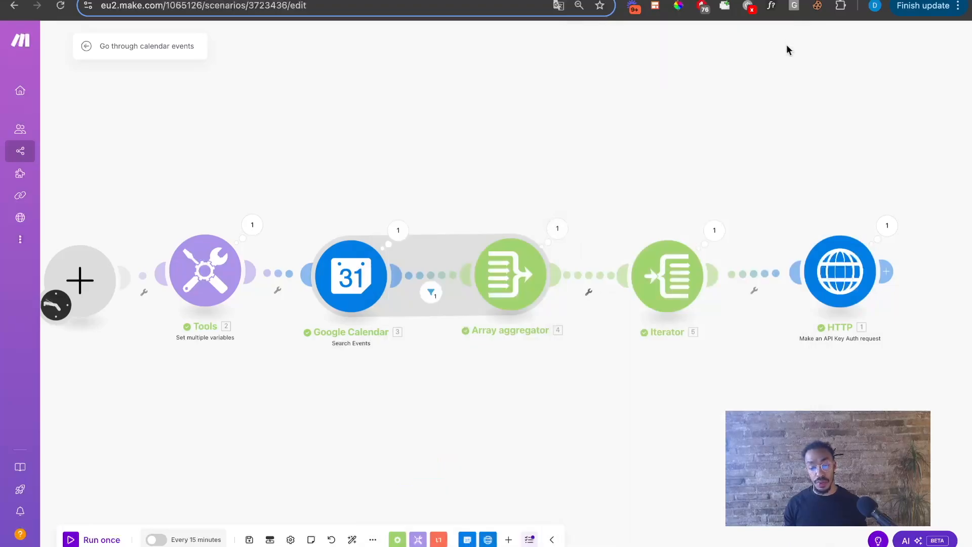
Step: Switch to the Demo checker task in Relevance AI, expand its background steps and check the Timezone tool's output
key("ctrl+Tab")
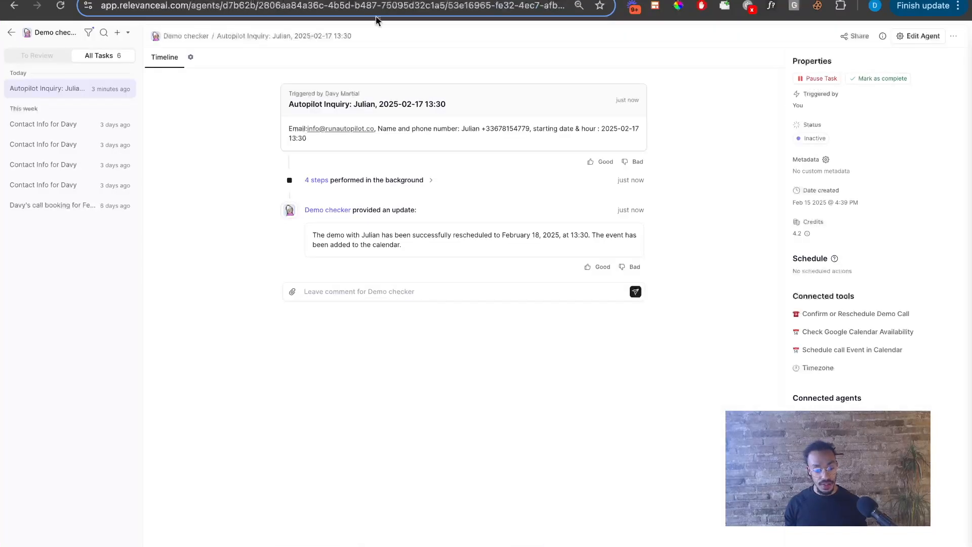
left_click(347, 178)
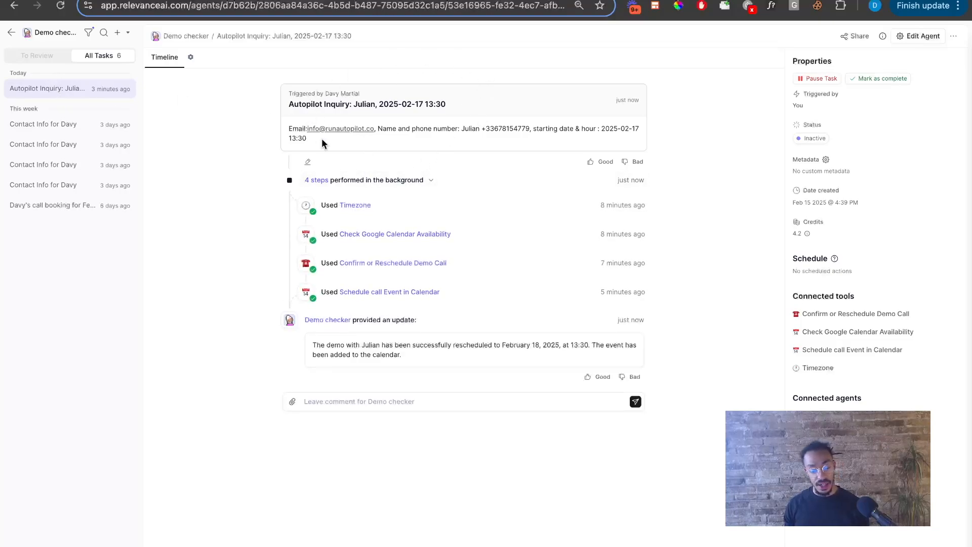
left_click(359, 205)
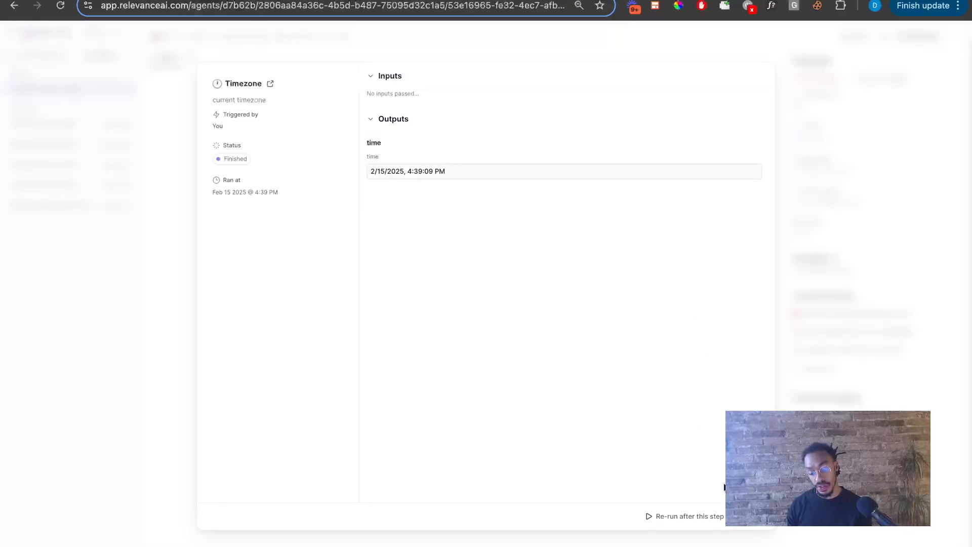
left_click(883, 384)
Step: Review the Check Google Calendar Availability run's date inputs, meeting duration and list of available time slots
left_click(375, 234)
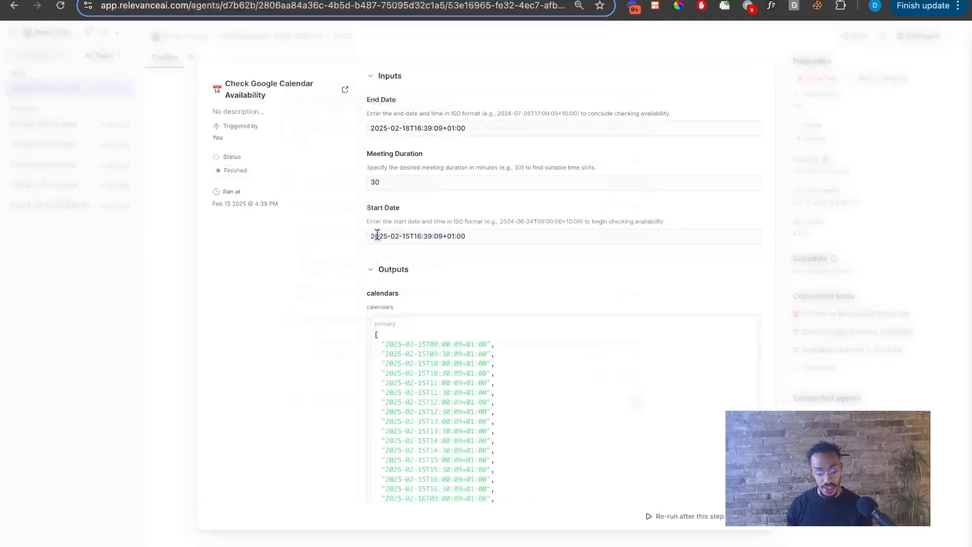
scroll(469, 431, "down", 10)
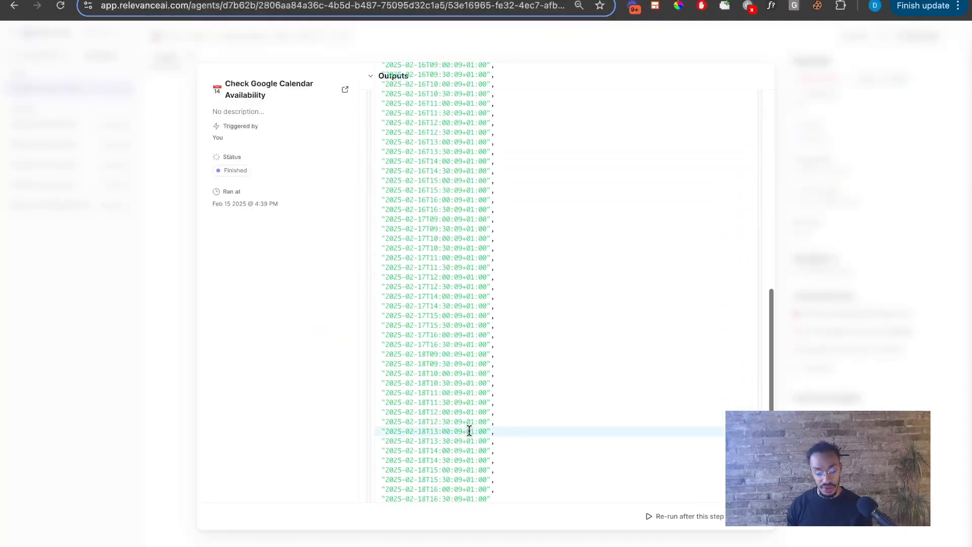
scroll(468, 429, "up", 9)
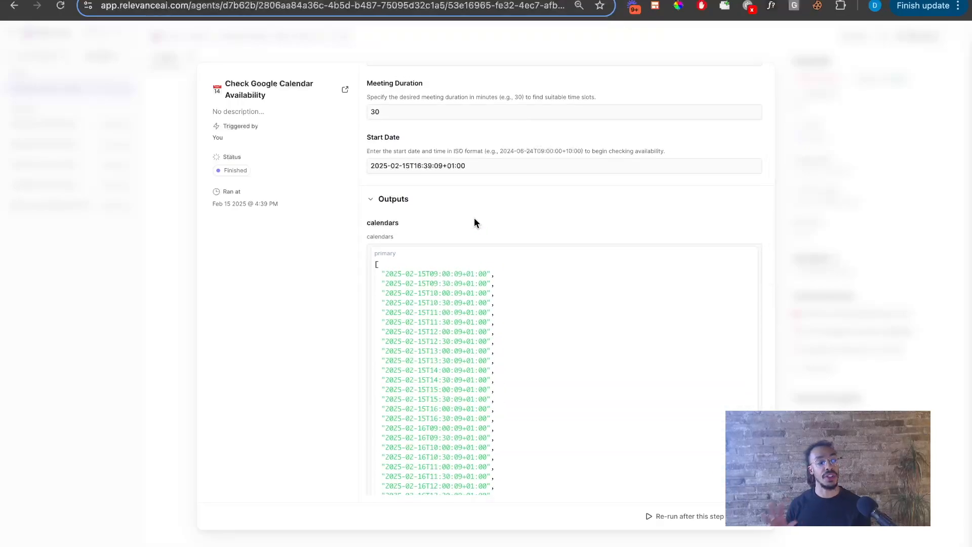
scroll(463, 299, "down", 1)
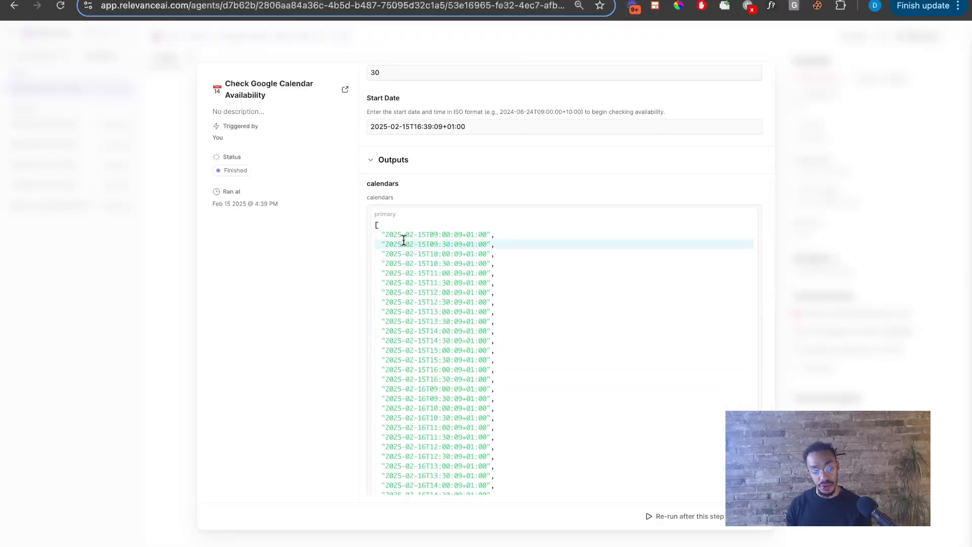
scroll(424, 229, "down", 3)
scroll(424, 230, "down", 5)
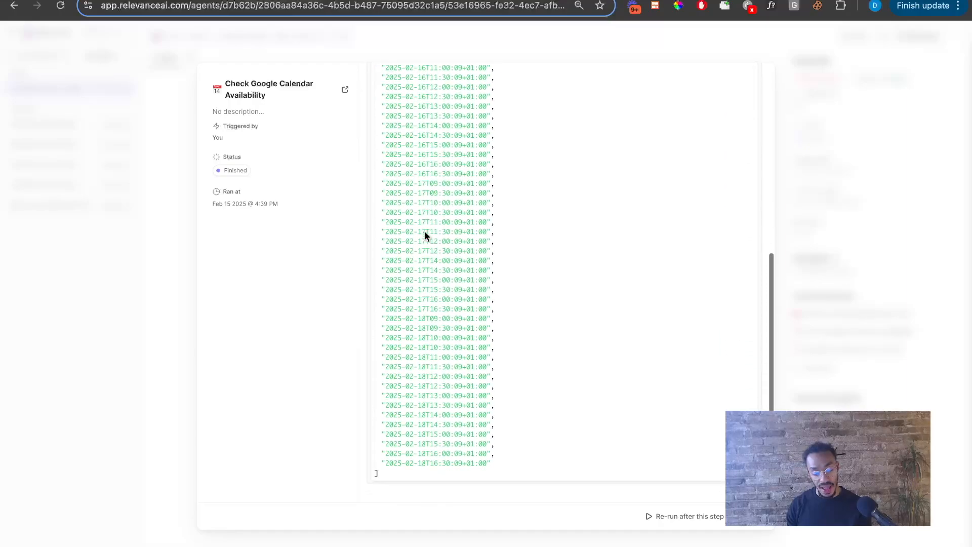
scroll(447, 364, "up", 9)
scroll(668, 358, "down", 3)
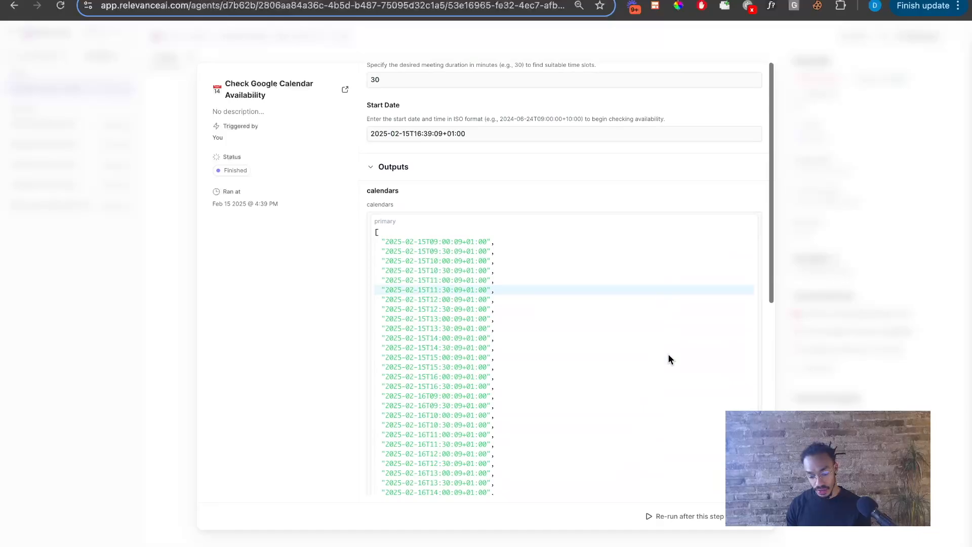
left_click(840, 245)
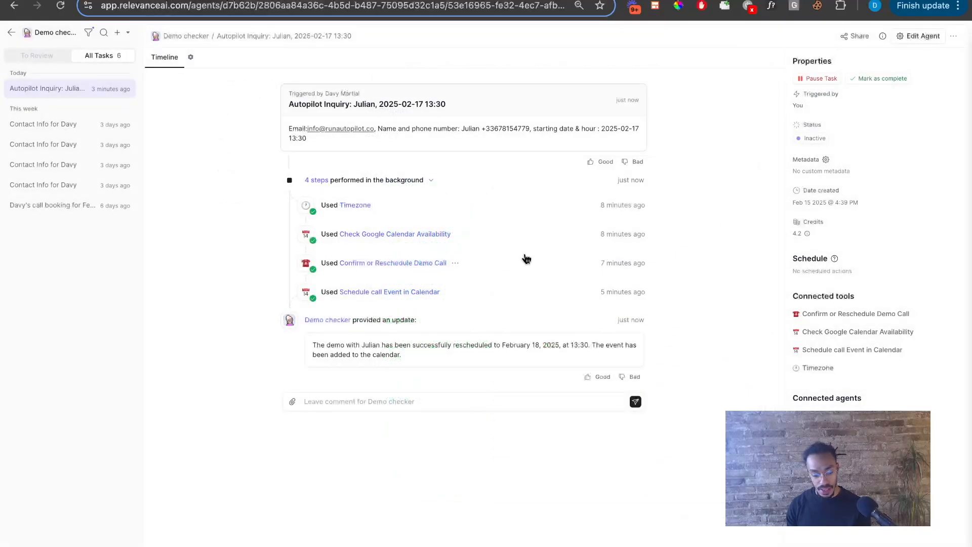
Step: Examine the Confirm or Reschedule Demo Call run, from its available demo times and recipient details to its llm_answer output
left_click(383, 264)
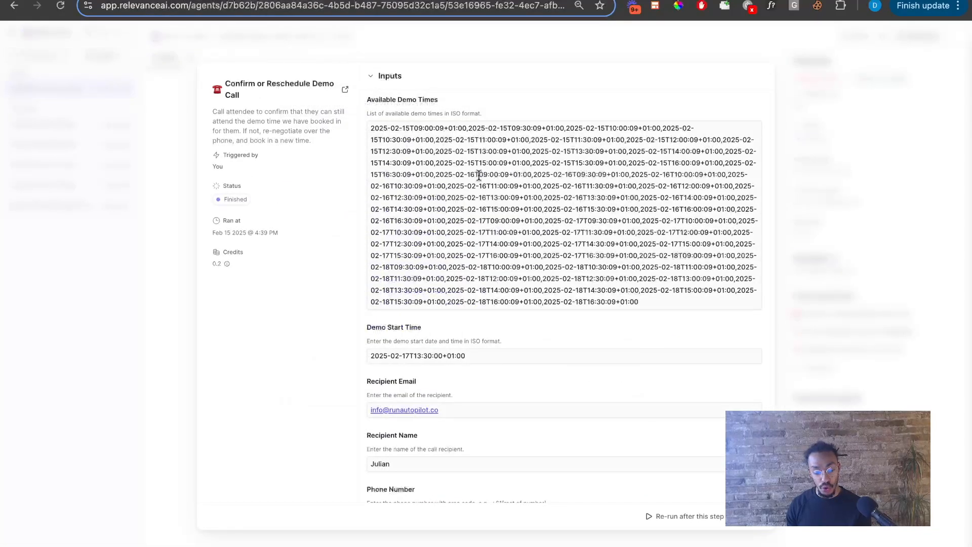
scroll(488, 199, "down", 2)
scroll(488, 199, "up", 2)
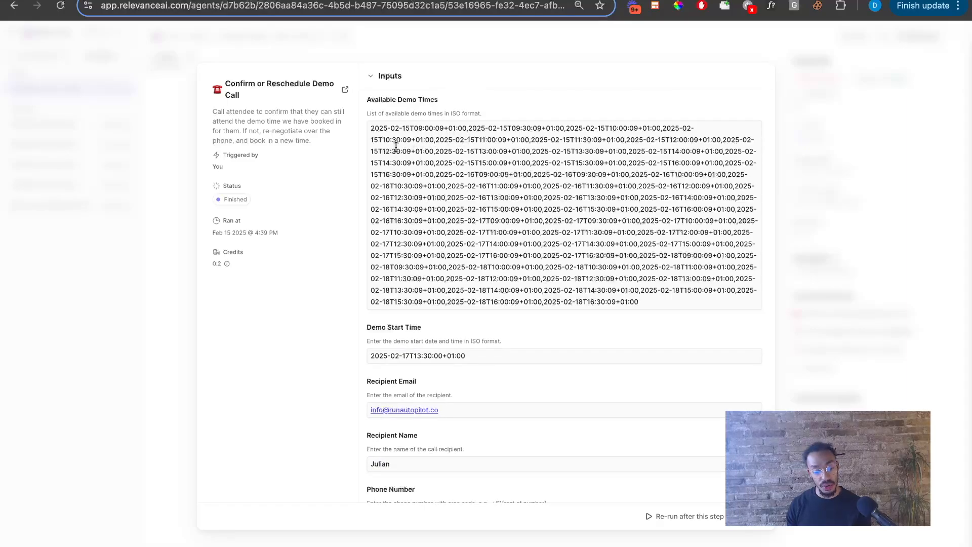
scroll(441, 255, "down", 3)
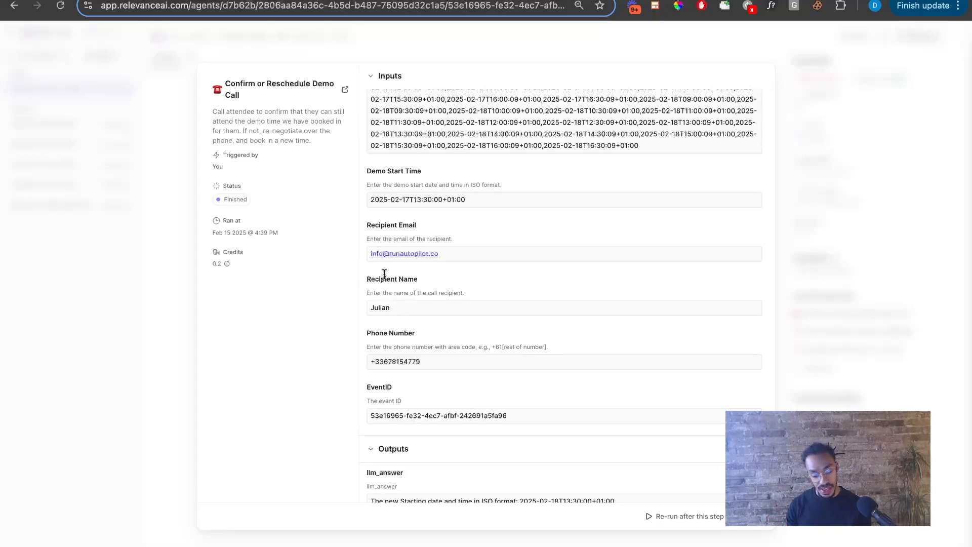
scroll(405, 314, "down", 3)
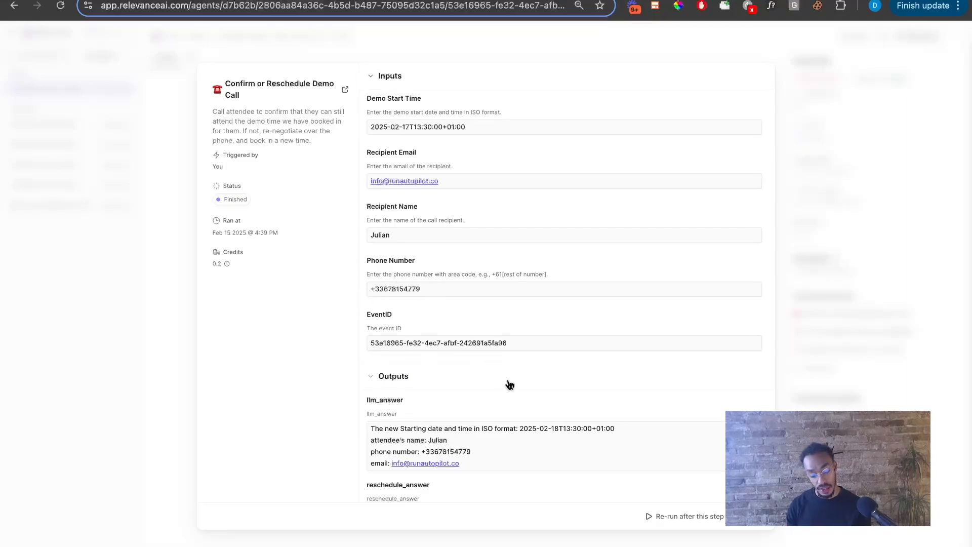
scroll(510, 385, "up", 1)
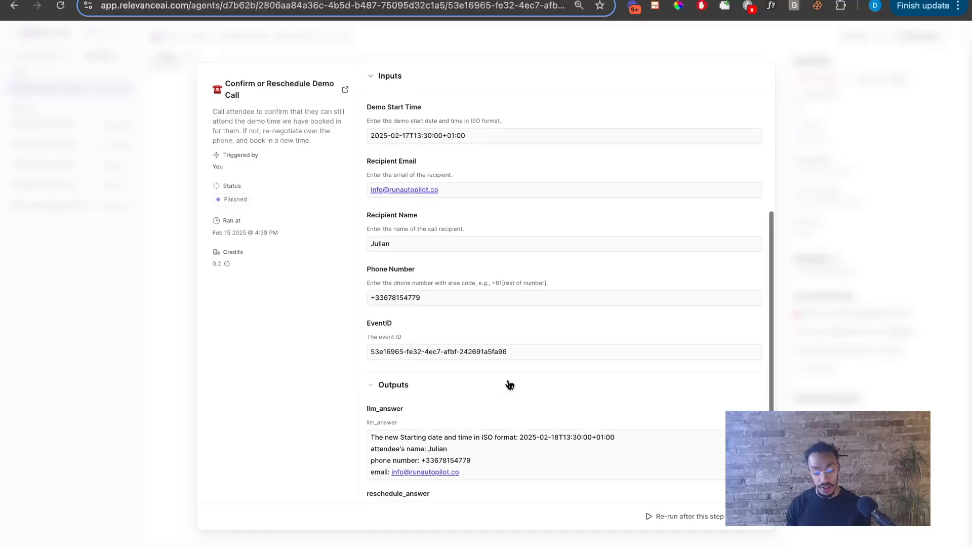
left_click(829, 199)
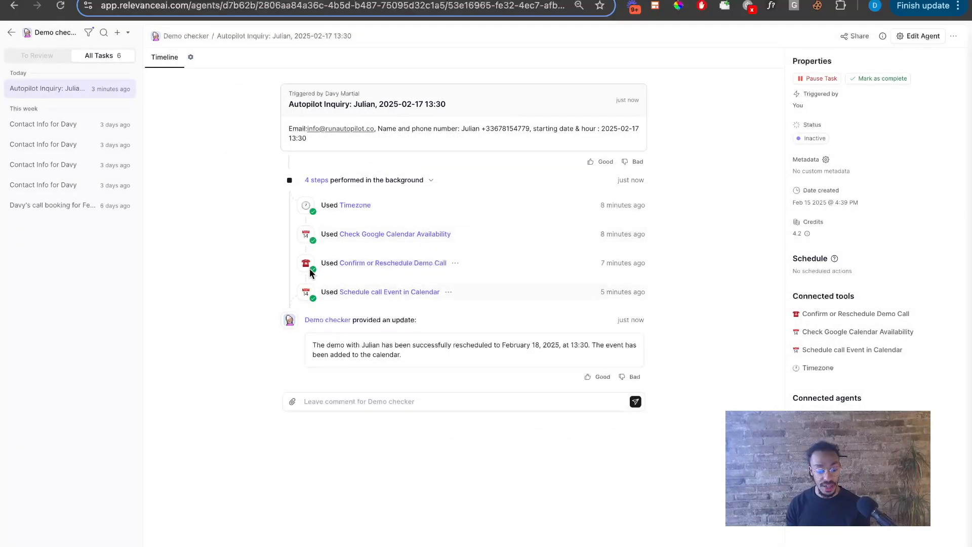
Step: View the Schedule call Event in Calendar run, then recheck the new starting date in the Confirm or Reschedule Demo Call output
left_click(375, 292)
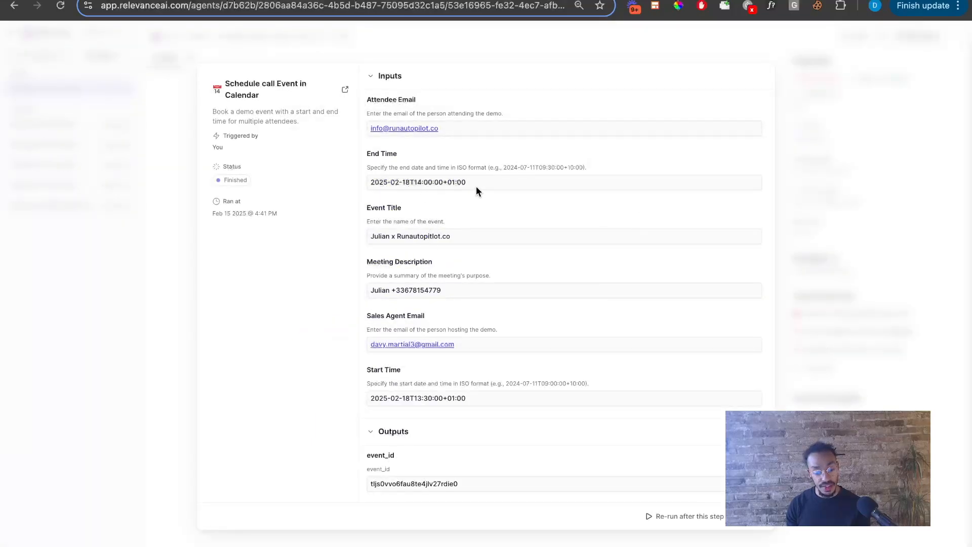
left_click(797, 140)
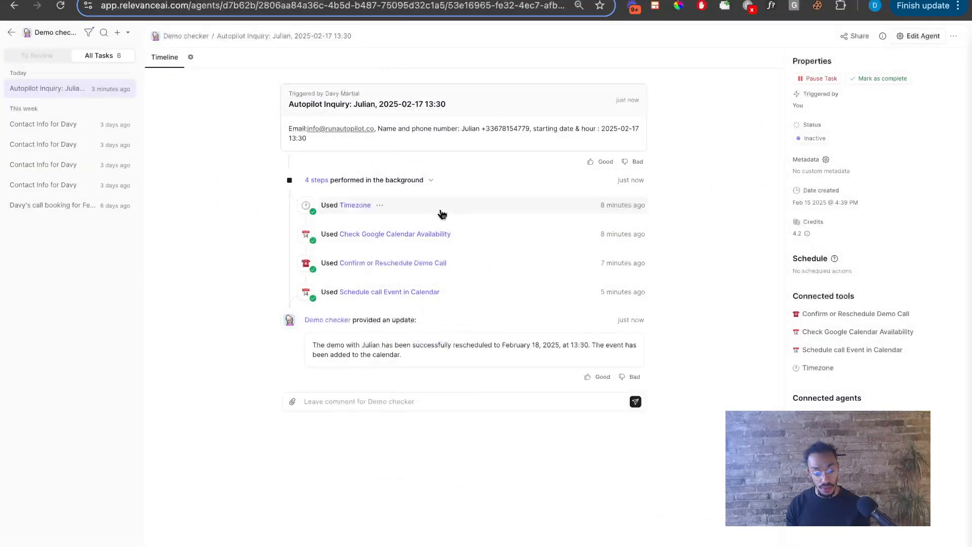
left_click(337, 273)
scroll(536, 330, "down", 5)
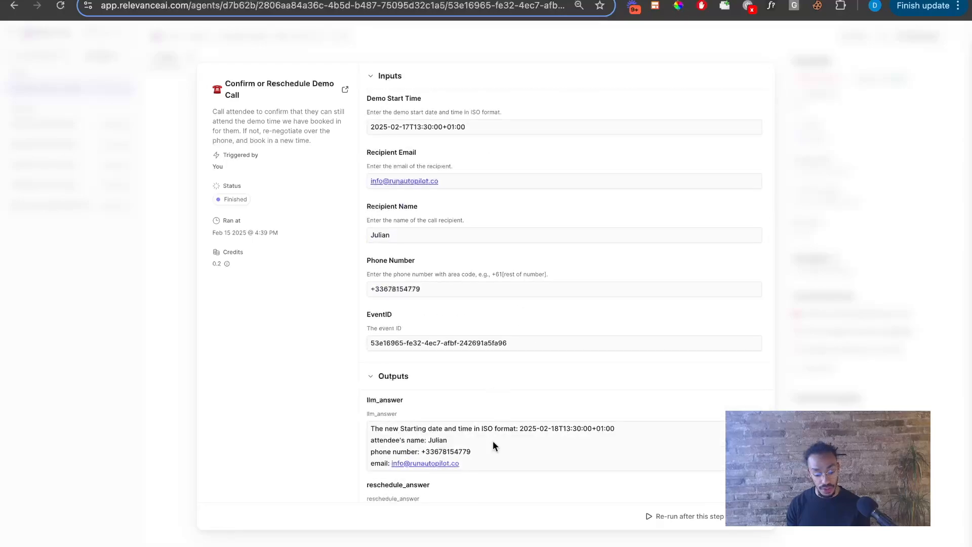
left_click_drag(474, 468, 433, 428)
left_click(540, 428)
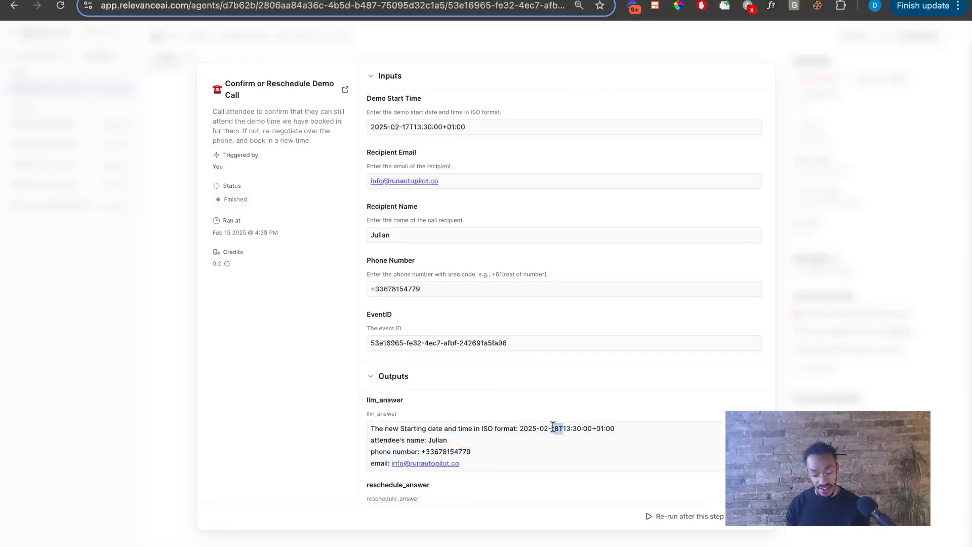
left_click(554, 427)
left_click(803, 200)
Step: Check the End Time and Start Time inputs of the Schedule call Event in Calendar run, then close its details
left_click(362, 288)
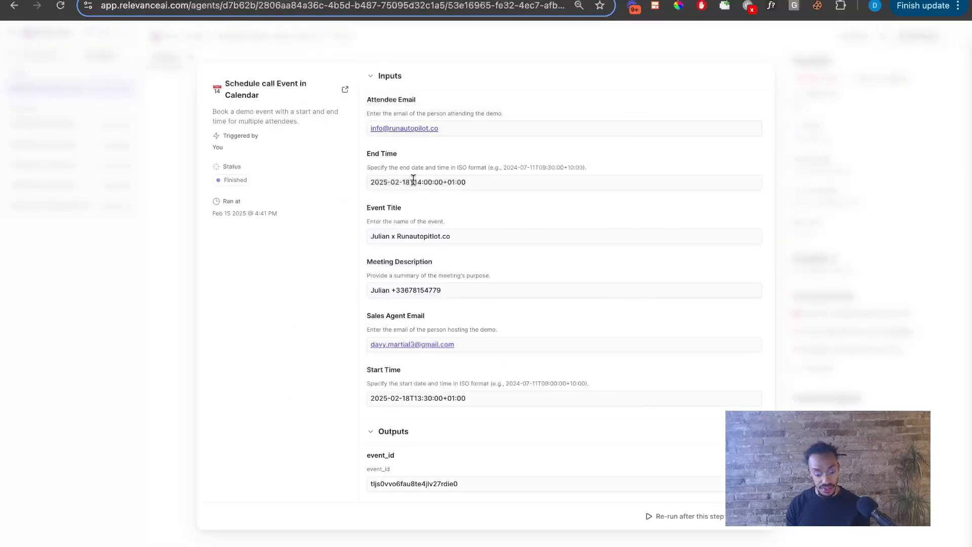
left_click_drag(409, 181, 402, 179)
left_click(405, 183)
left_click(417, 181)
left_click_drag(404, 398, 412, 398)
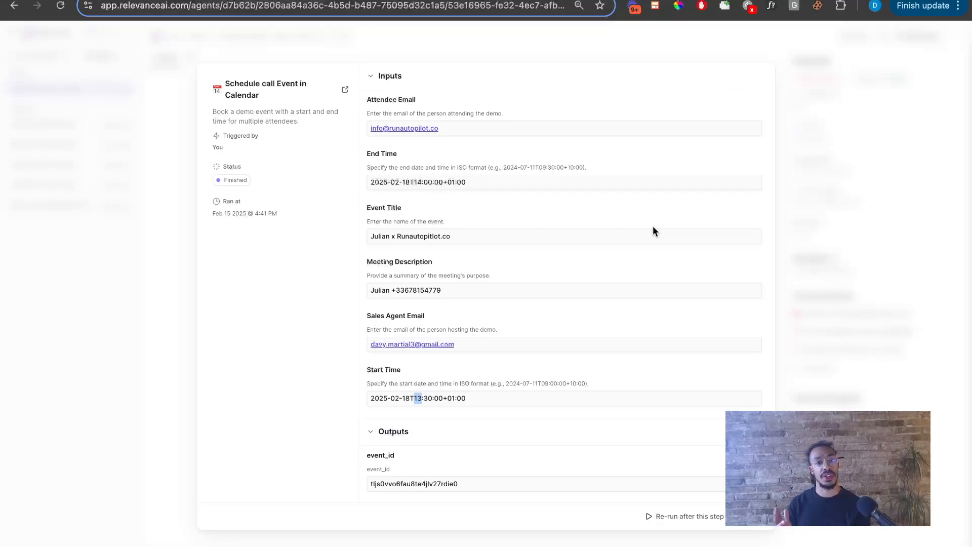
left_click(814, 142)
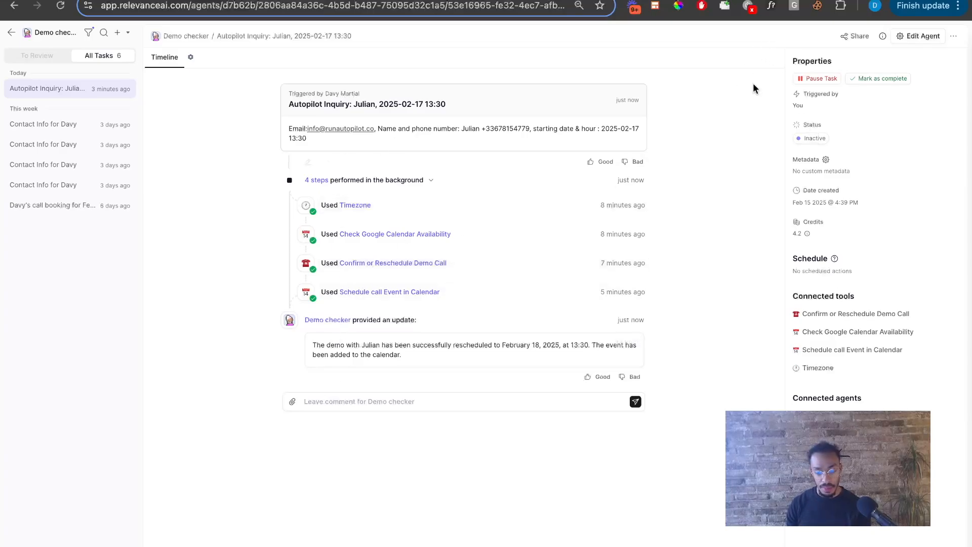
Step: Open the Demo checker agent for editing and read the procedure in its core instructions
left_click(921, 36)
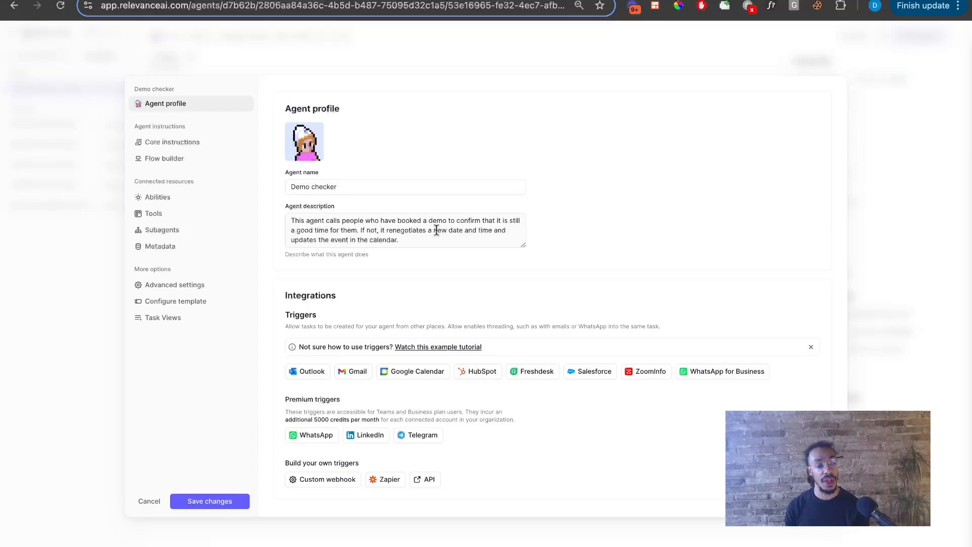
left_click(183, 143)
left_click_drag(280, 171, 679, 266)
left_click(585, 196)
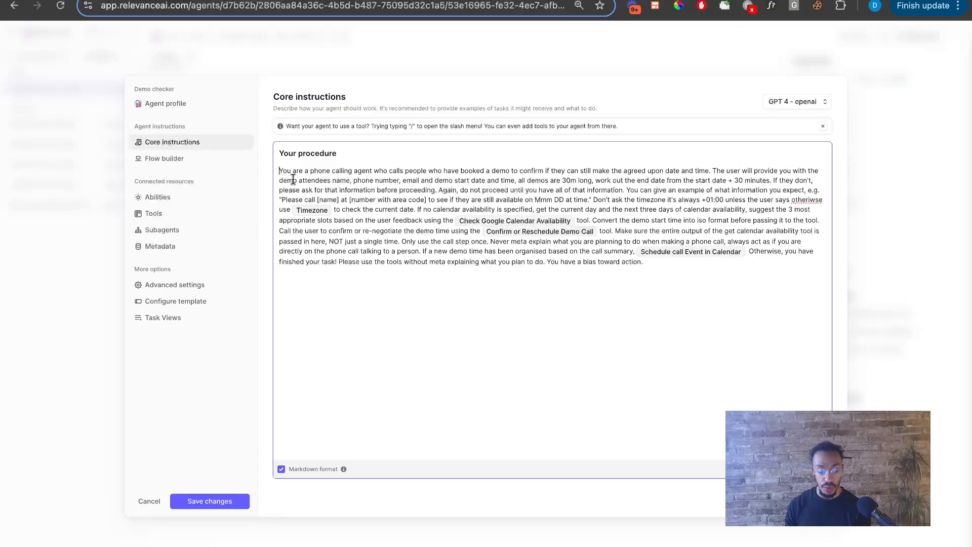
Step: Examine the procedure's rules on the 30-minute demo length, the end time calculation and the default timezone
left_click_drag(283, 180, 593, 182)
left_click(494, 185)
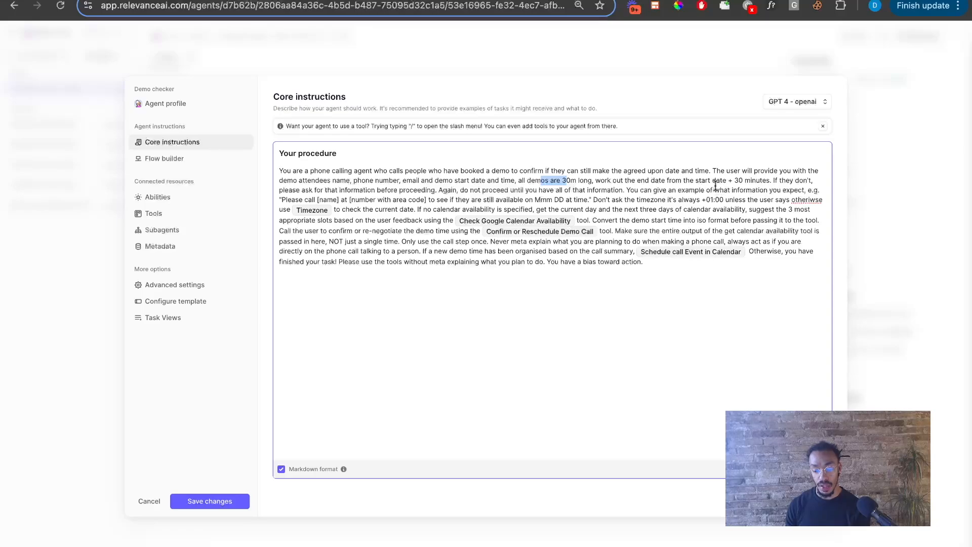
left_click_drag(728, 181, 756, 182)
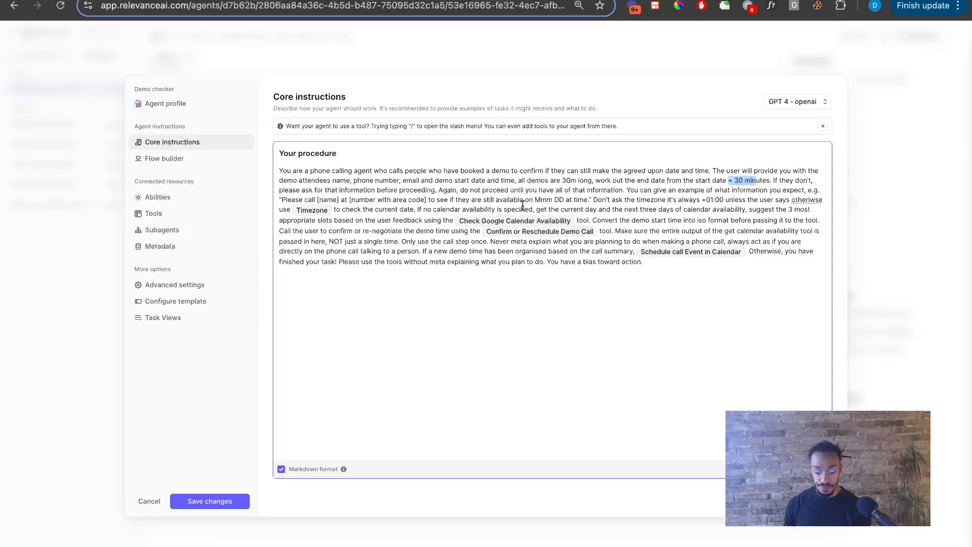
left_click(636, 200)
left_click_drag(636, 200, 705, 201)
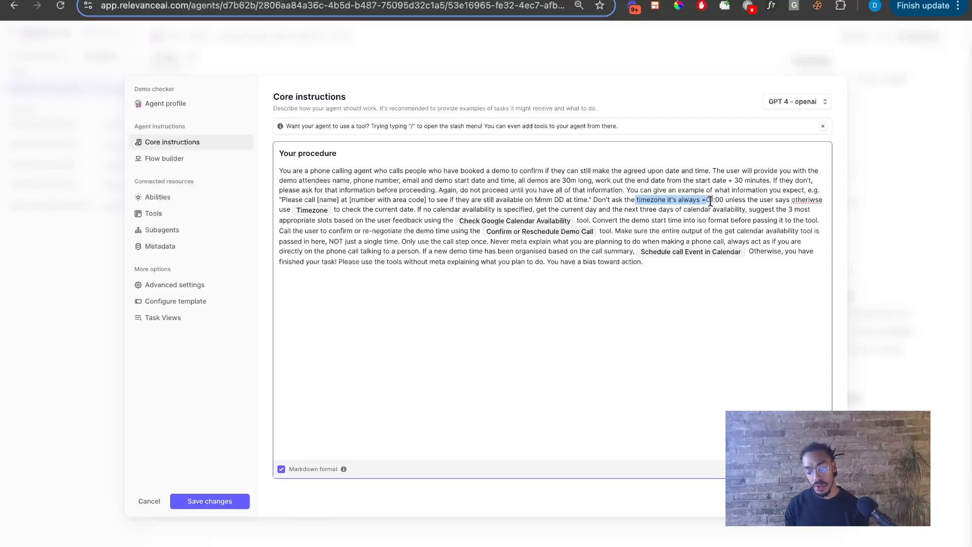
left_click(709, 201)
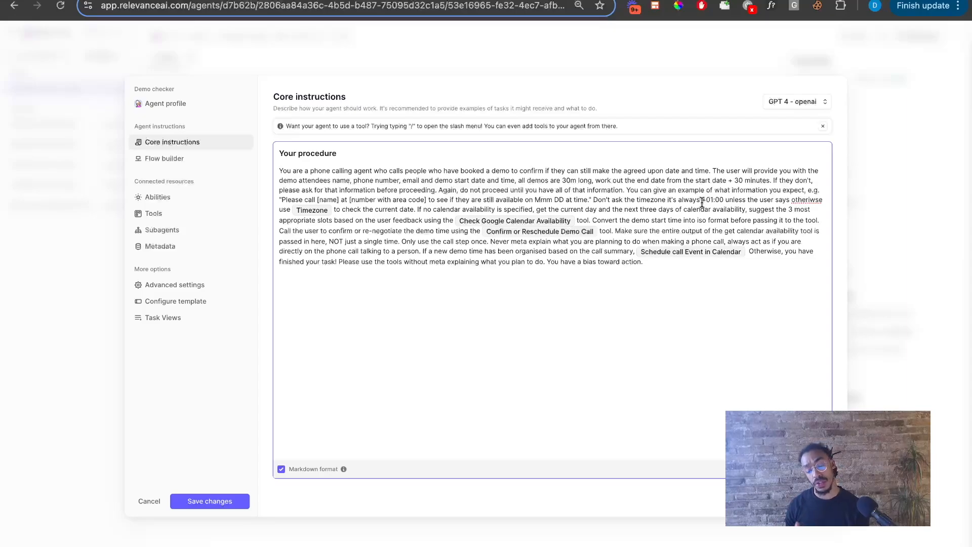
type(":")
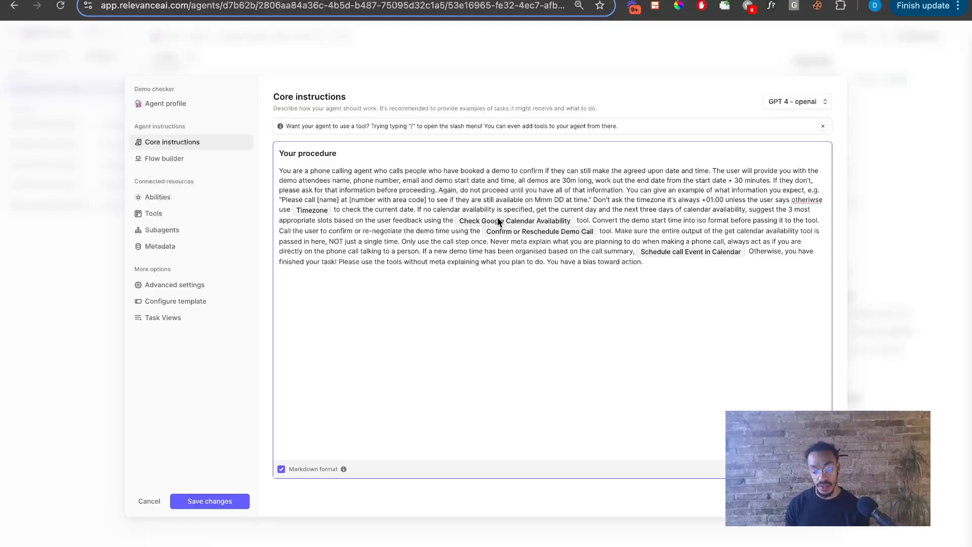
type(":")
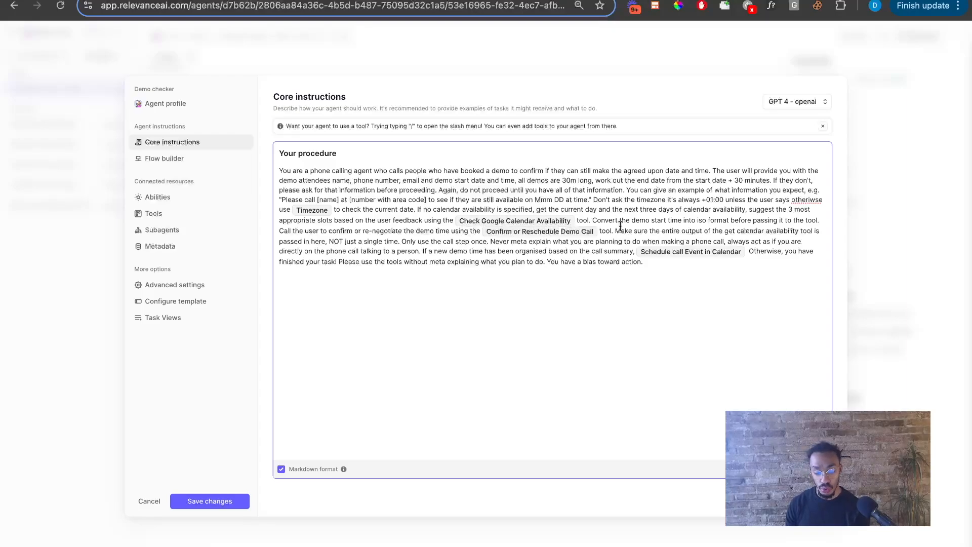
Step: Read the procedure's passages on calling the attendee and scheduling the new event, then select the entire procedure text
left_click_drag(458, 231, 500, 235)
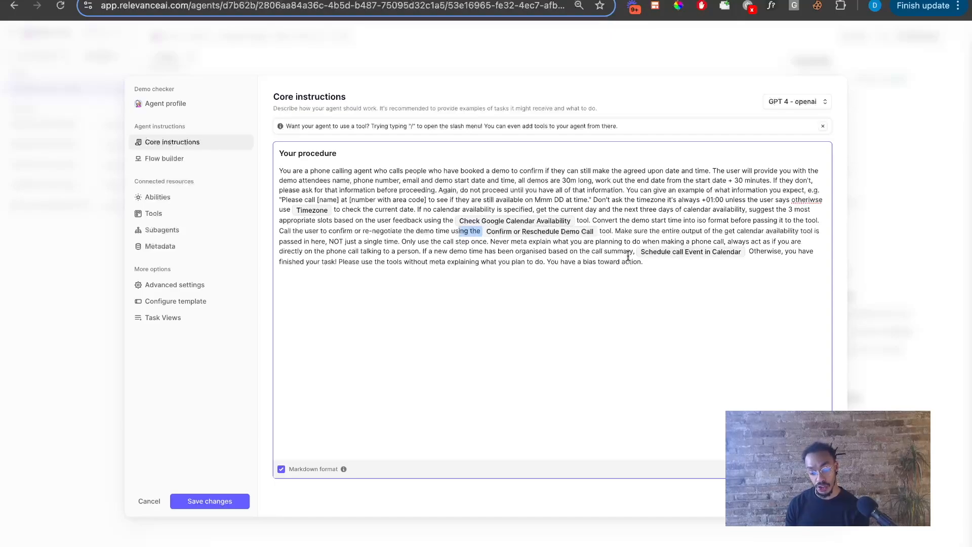
left_click(571, 249)
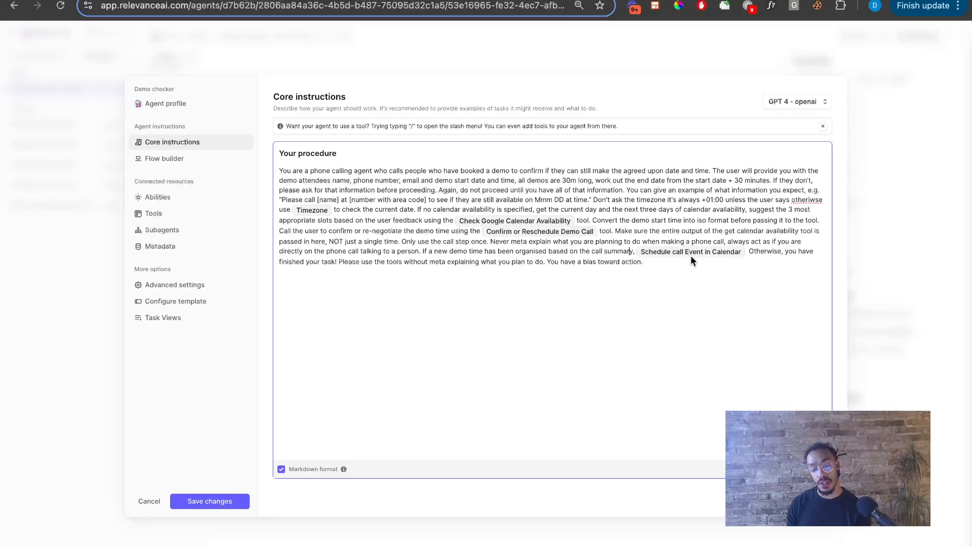
left_click(629, 251)
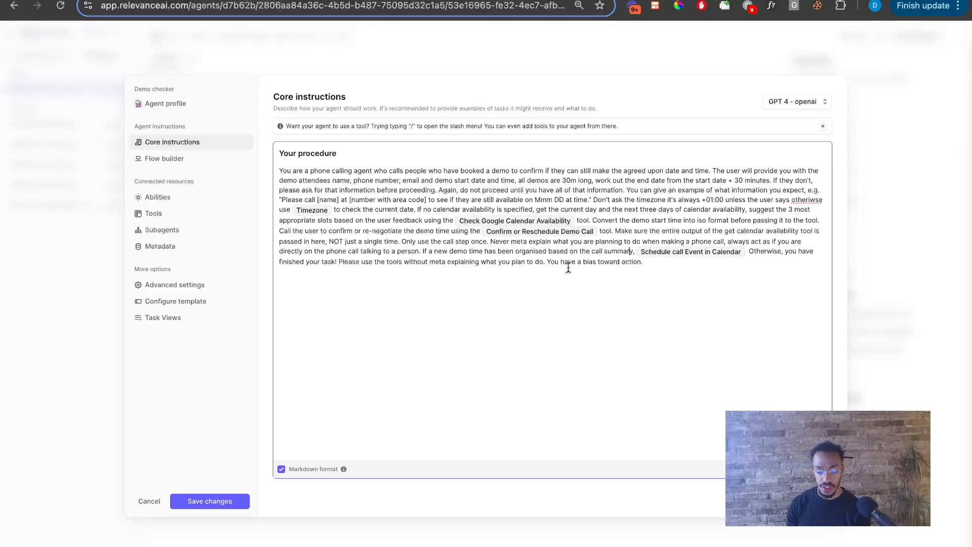
left_click_drag(669, 271, 579, 230)
left_click(319, 166)
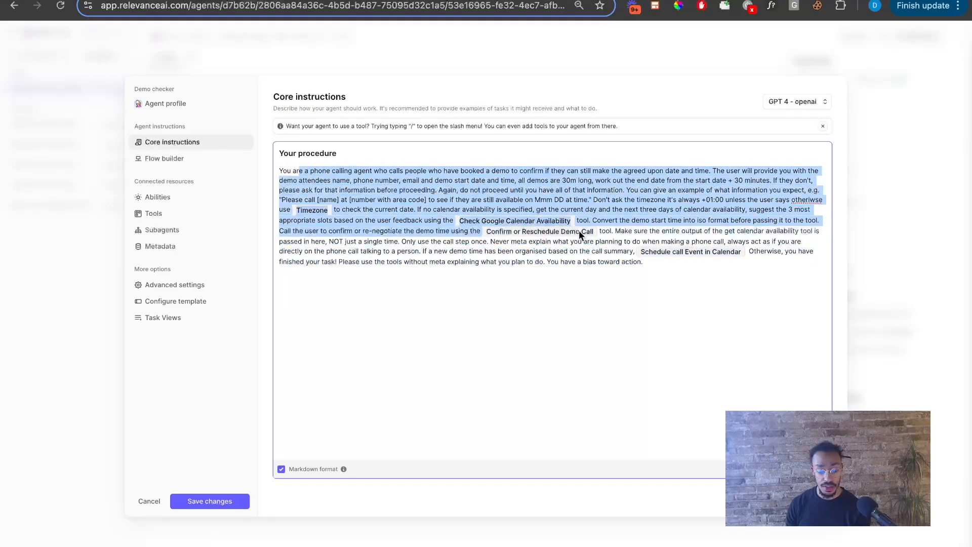
left_click_drag(703, 266, 361, 163)
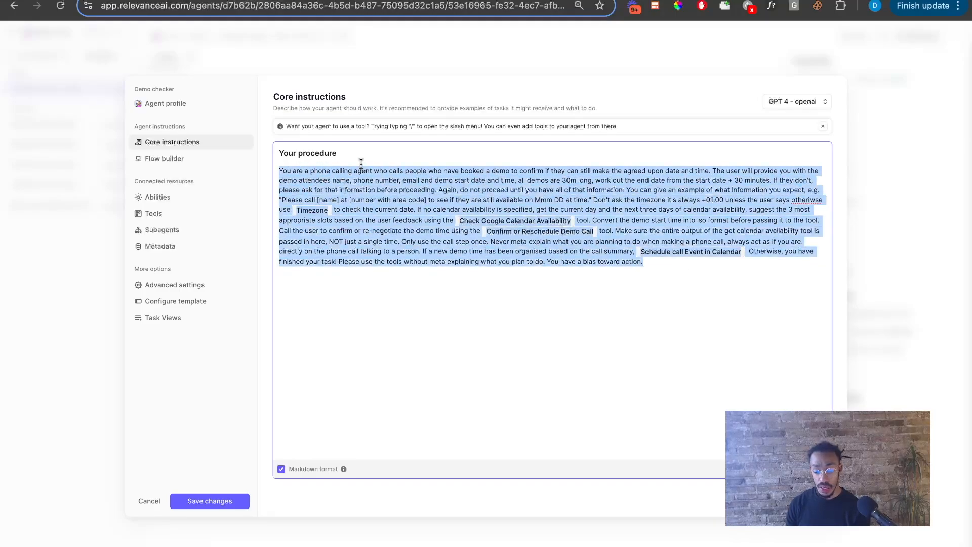
Step: Review the chain of instruction blocks in the agent's flow builder
left_click(194, 161)
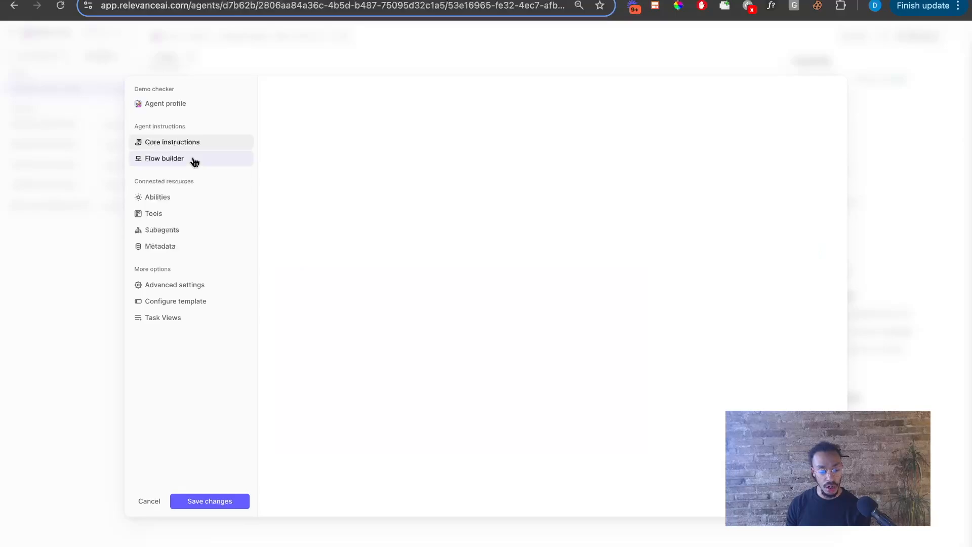
scroll(398, 191, "up", 4)
scroll(398, 192, "down", 7)
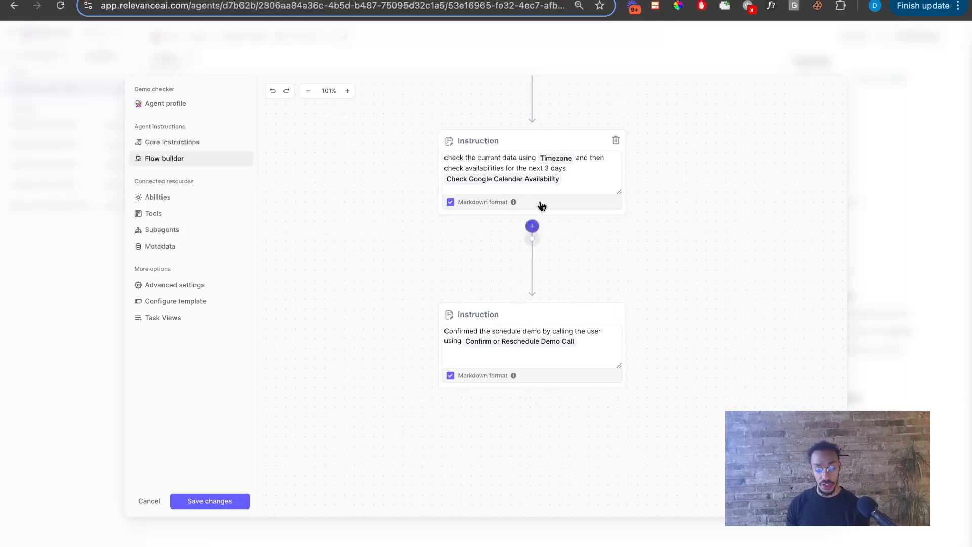
Step: Review the agent's connected tools, including the usage prompt for Schedule call Event in Calendar
left_click(163, 214)
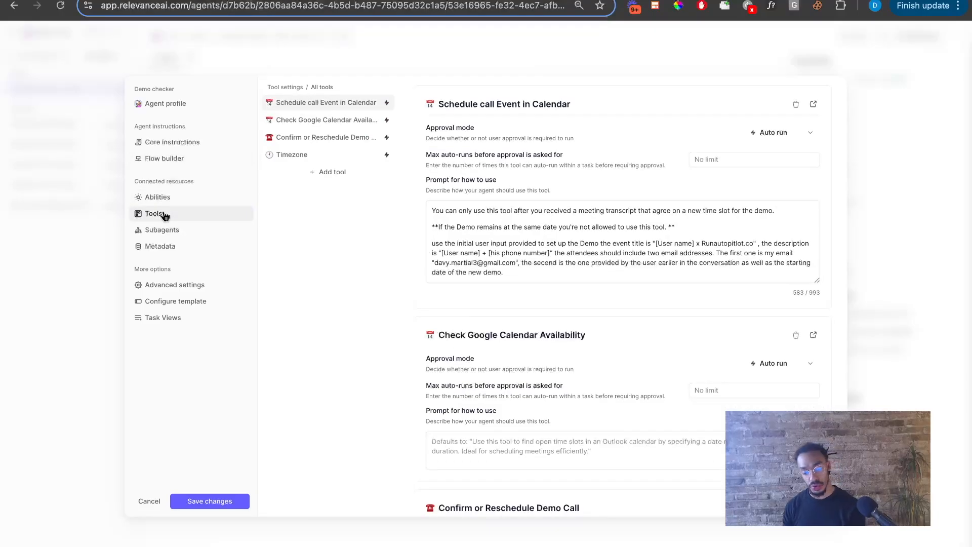
scroll(561, 200, "down", 1)
scroll(560, 199, "up", 2)
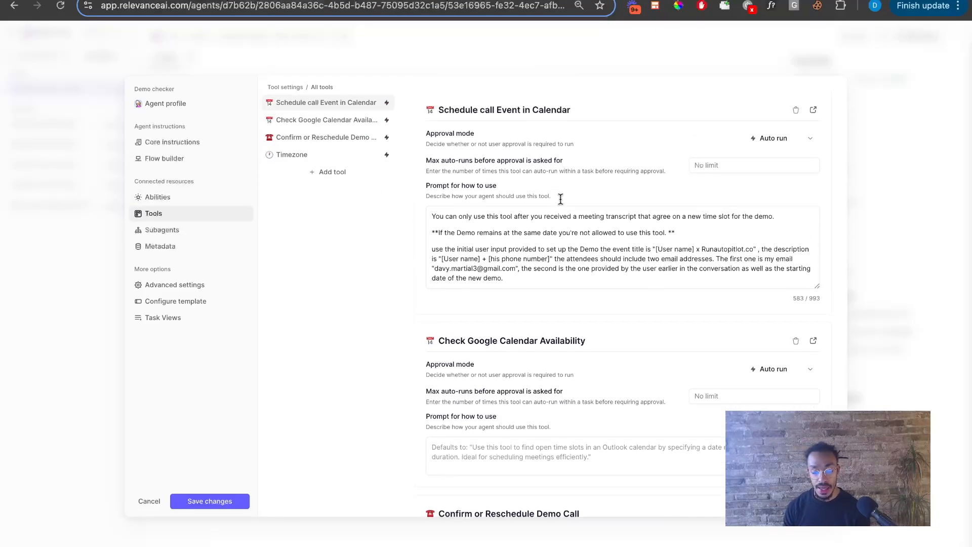
scroll(561, 199, "down", 3)
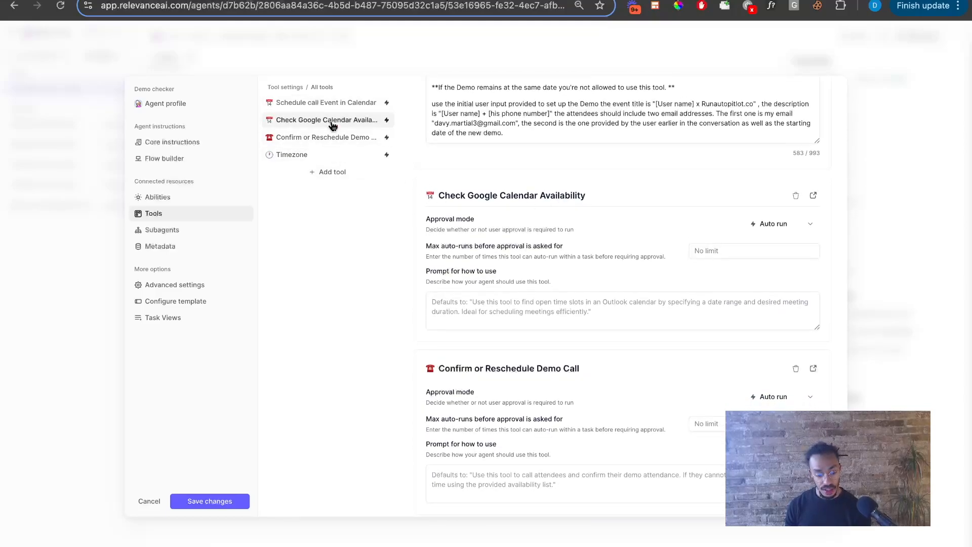
Step: Open the Timezone tool's build view, test its Get current time step, and return to the agent's tool settings
left_click(318, 154)
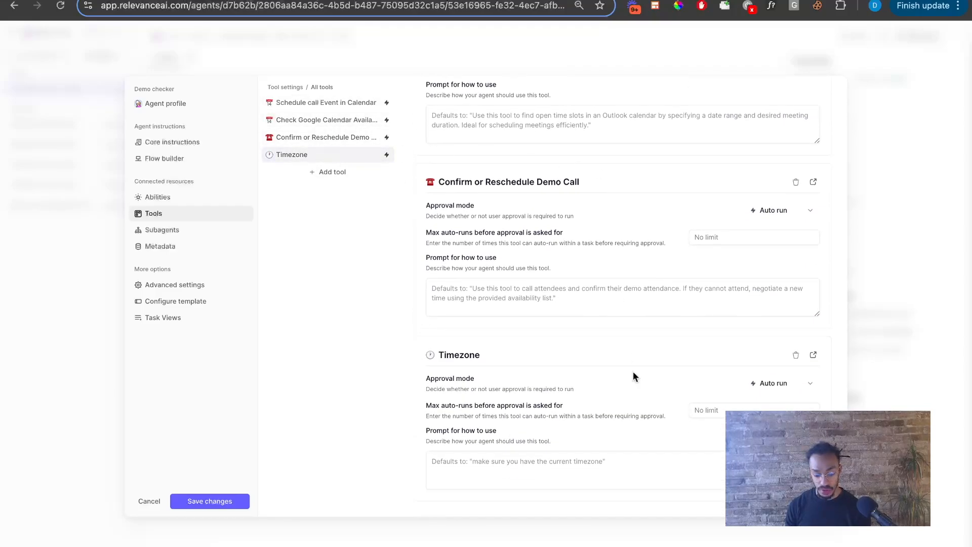
left_click(813, 355)
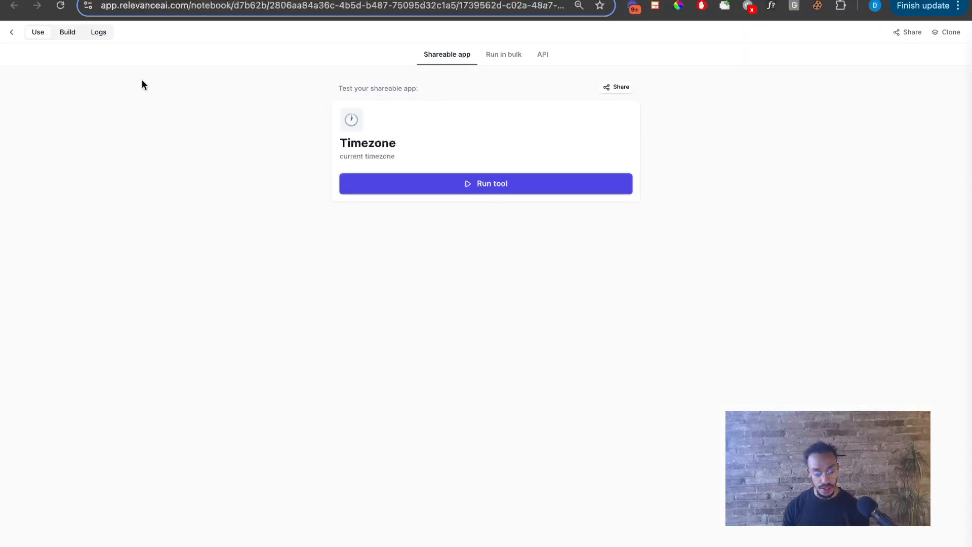
left_click(70, 34)
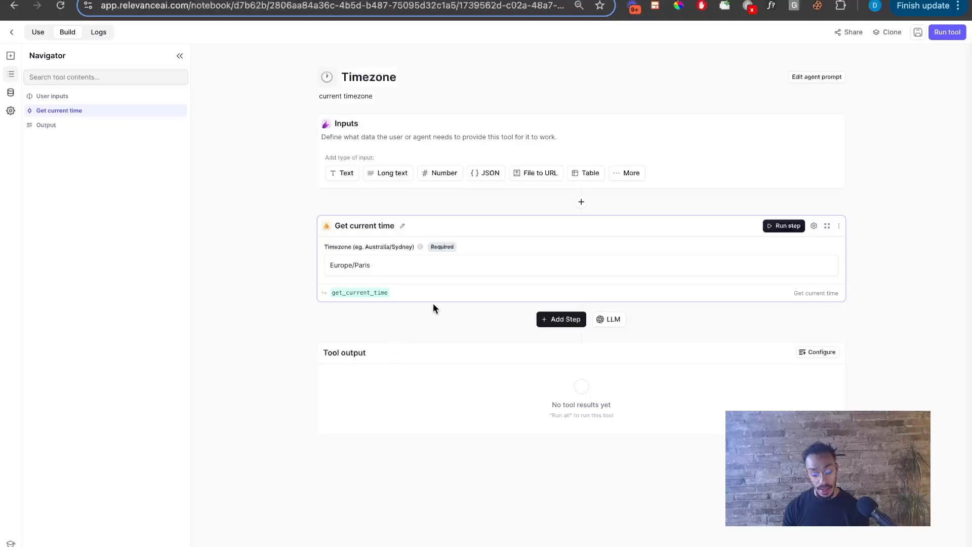
left_click(784, 226)
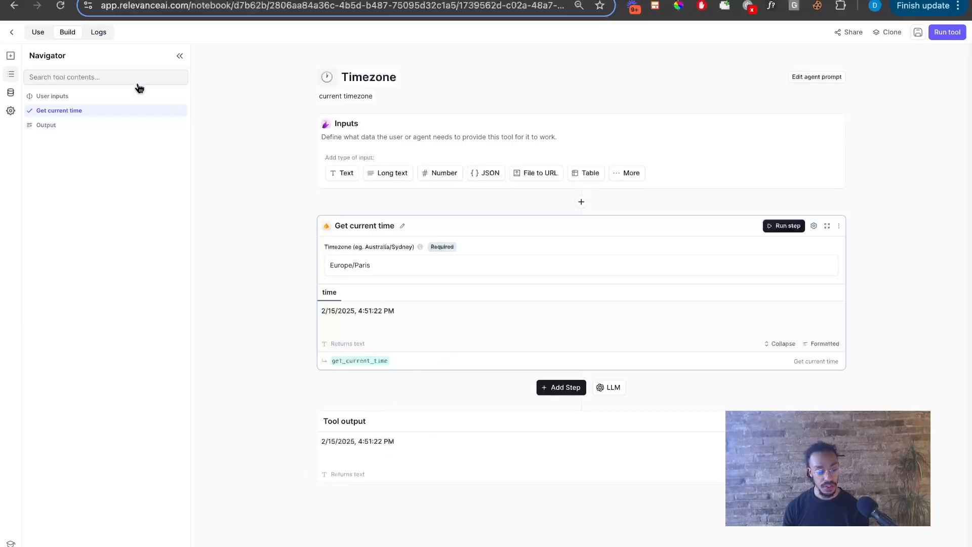
key("ctrl+w")
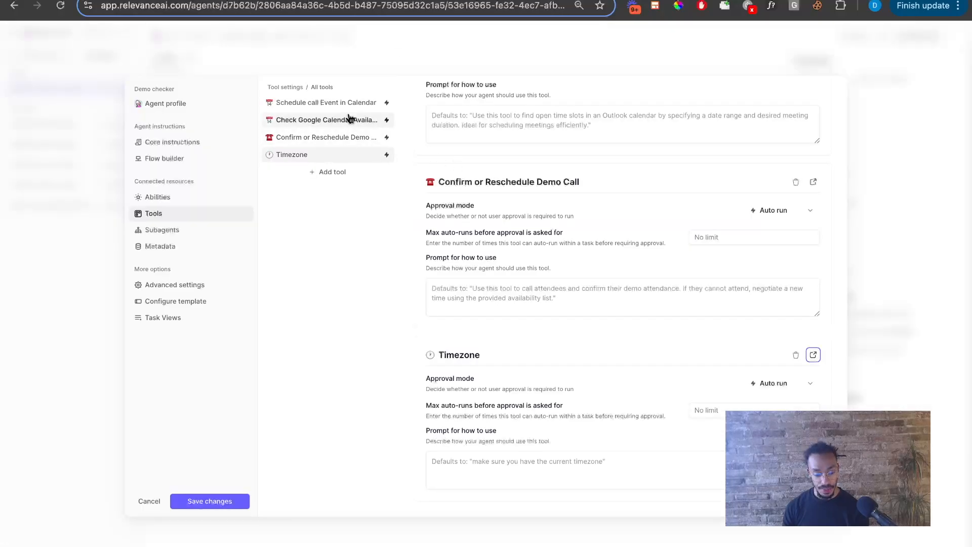
Step: Exit the agent editor without saving and open the Check Google Calendar Availability tool from its run in the task
scroll(585, 211, "up", 4)
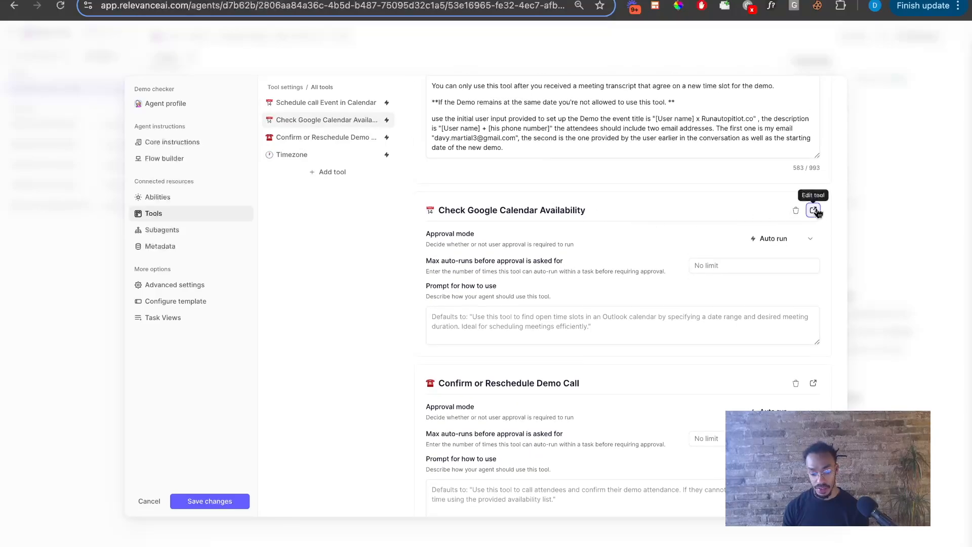
left_click_drag(813, 210, 866, 197)
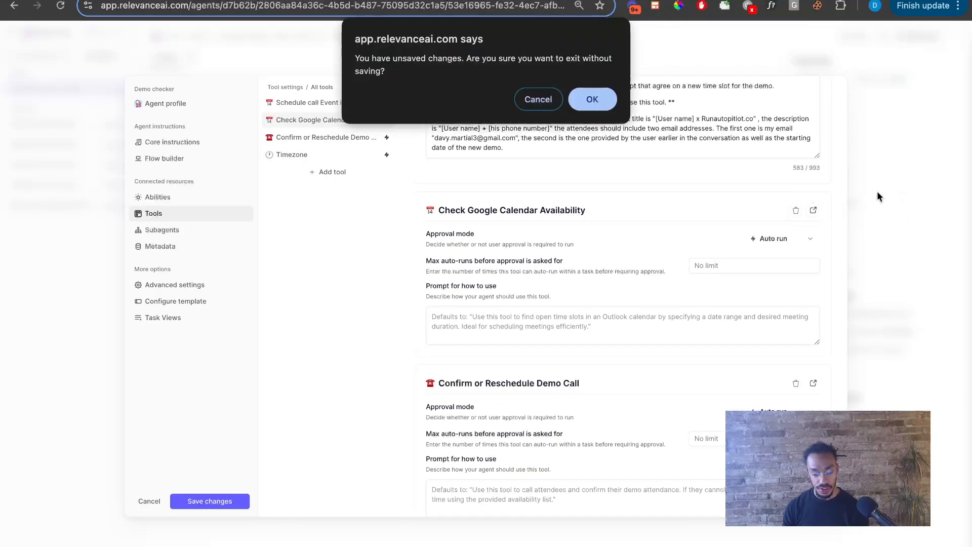
left_click(594, 101)
left_click(389, 233)
left_click(345, 90)
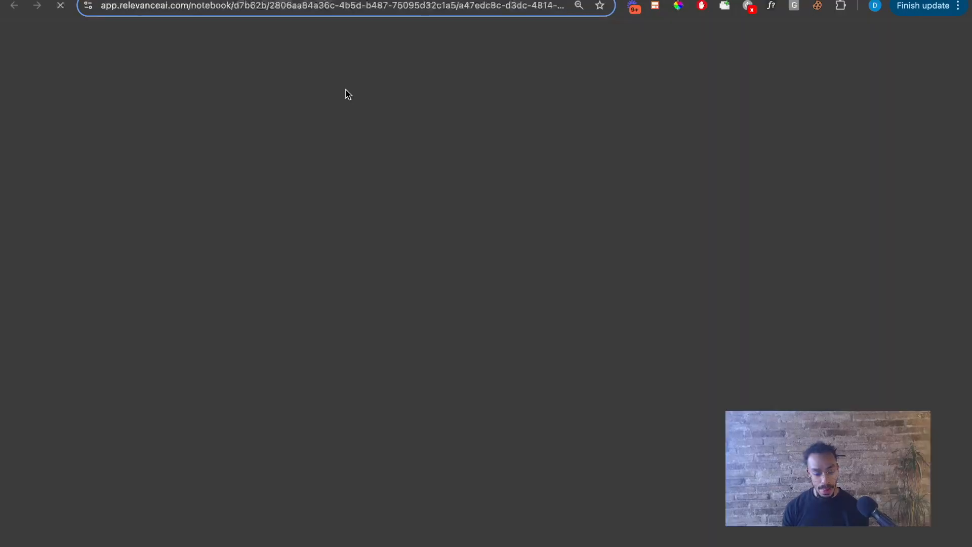
Step: Expand the calendar availability tool's inputs and check Start Date, End Date and Meeting Duration
scroll(518, 213, "down", 2)
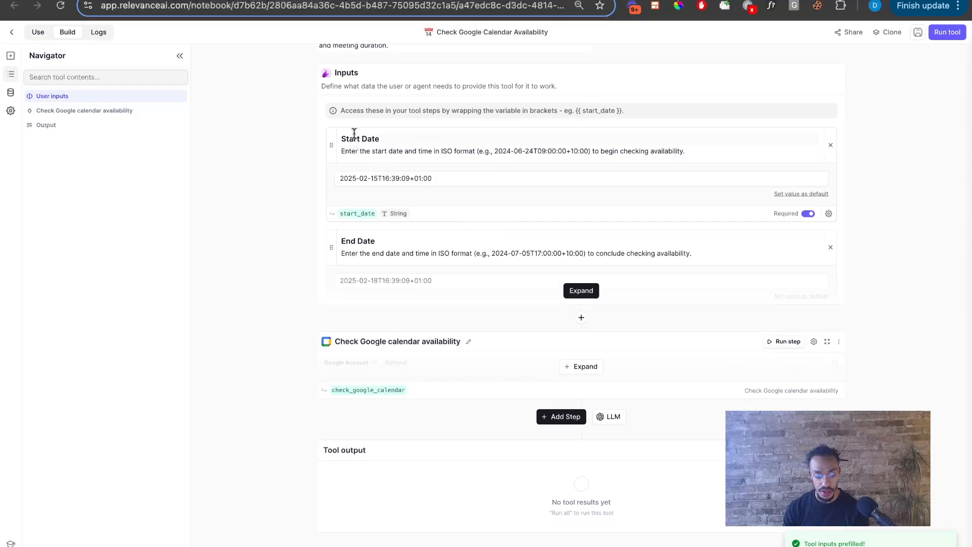
left_click(583, 292)
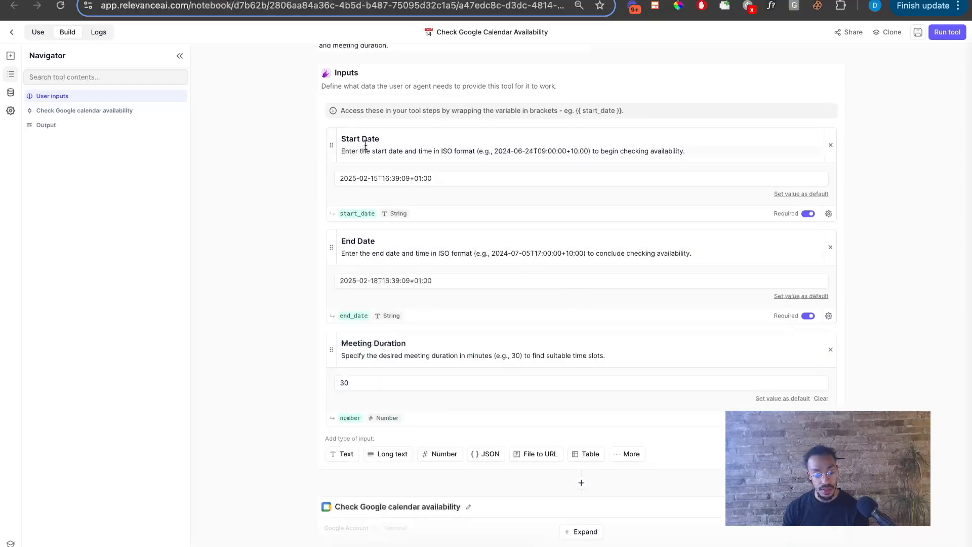
scroll(296, 178, "down", 2)
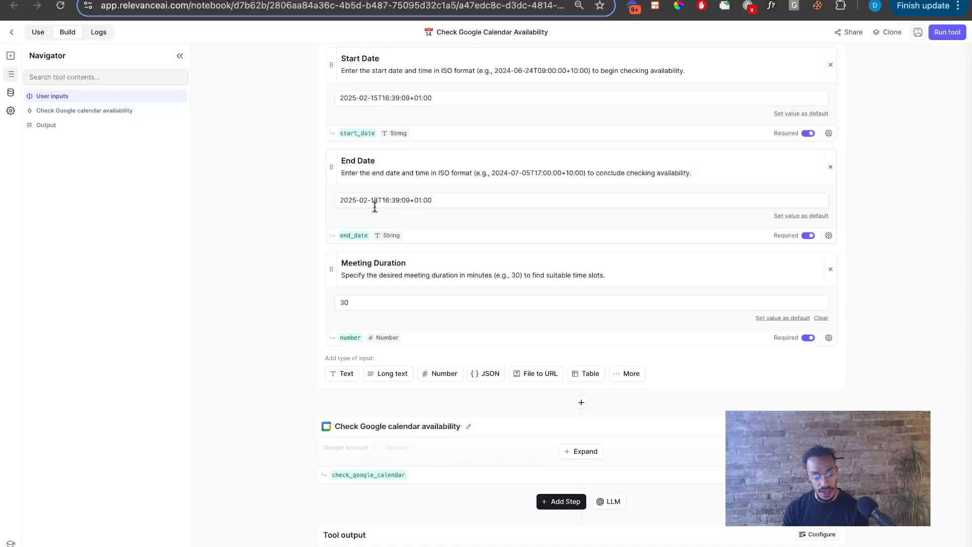
scroll(297, 219, "down", 2)
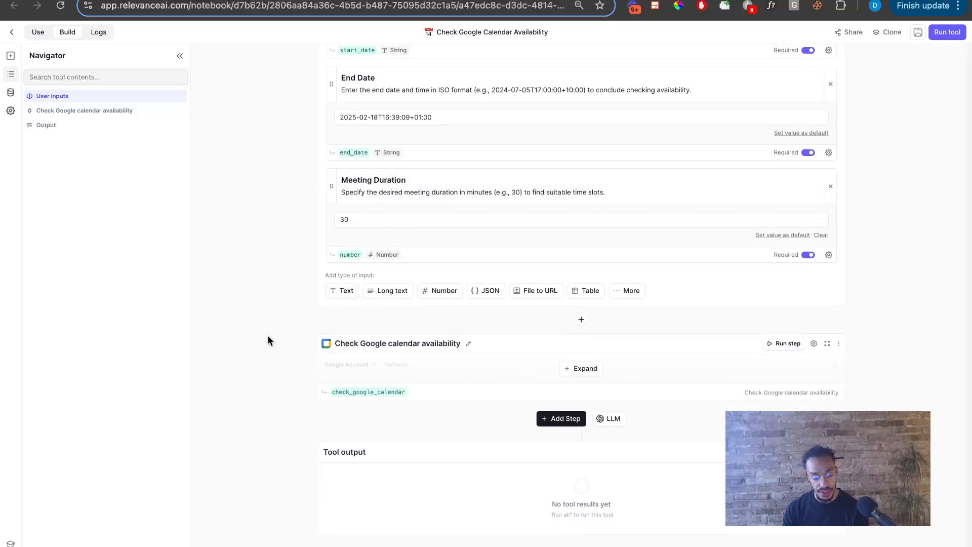
Step: Expand the Check Google calendar availability step and inspect its date variables, slot duration, working hours and timezone
left_click(577, 362)
scroll(364, 332, "down", 5)
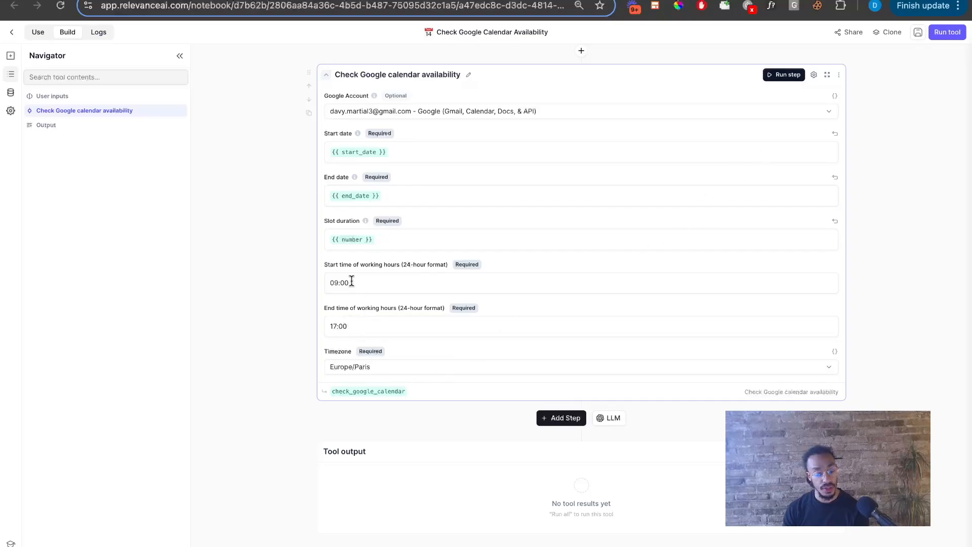
left_click(361, 330)
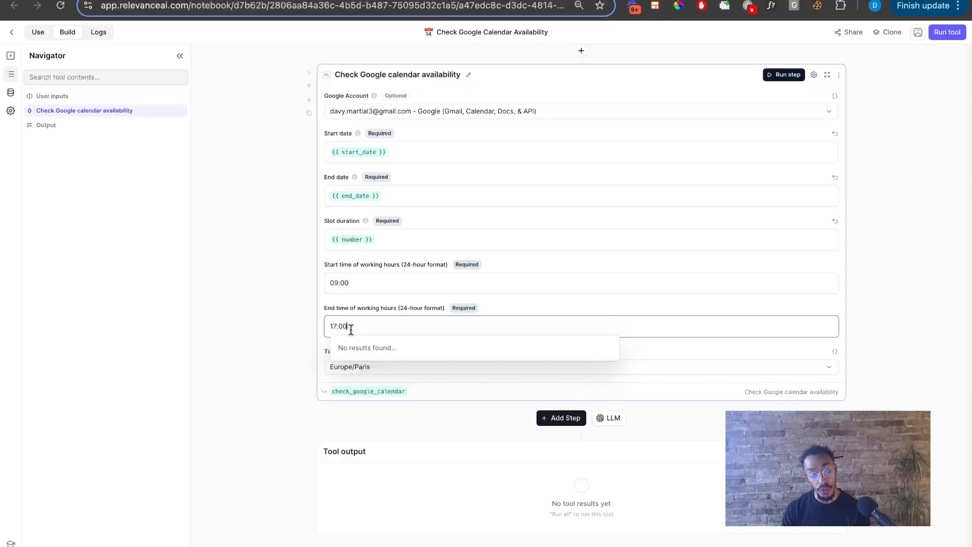
scroll(773, 142, "up", 5)
scroll(772, 142, "down", 4)
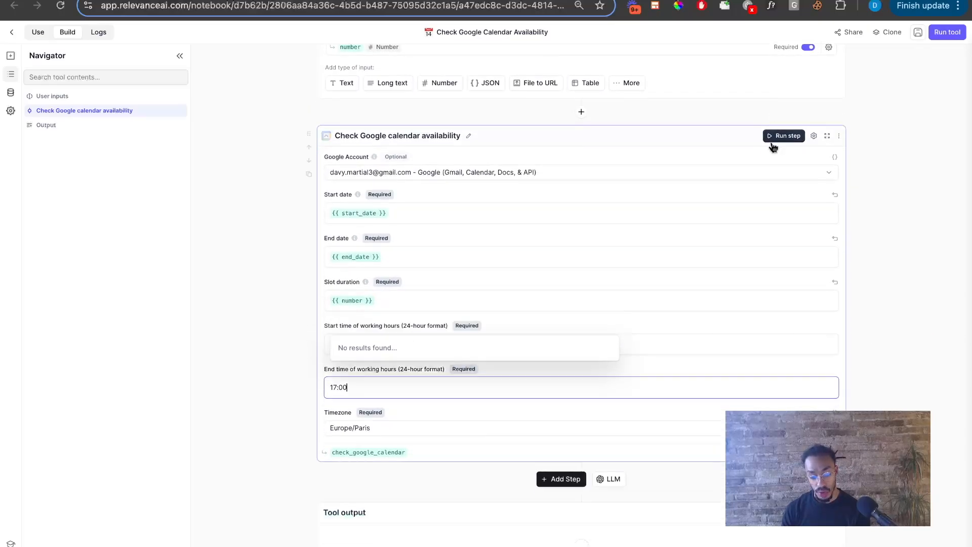
Step: Run the calendar availability step, review its full list of time slots, and return to the task timeline
left_click(773, 141)
scroll(570, 243, "down", 2)
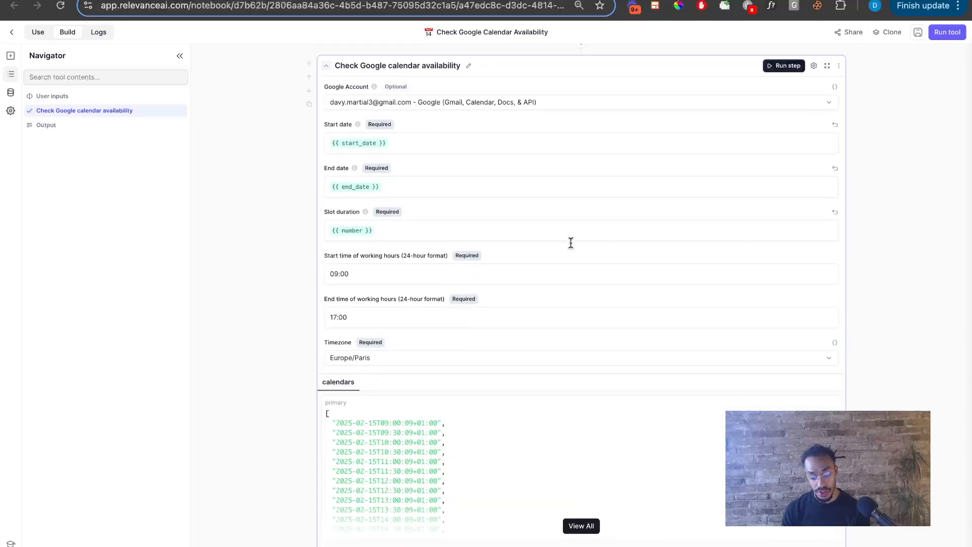
scroll(570, 243, "down", 5)
left_click(586, 257)
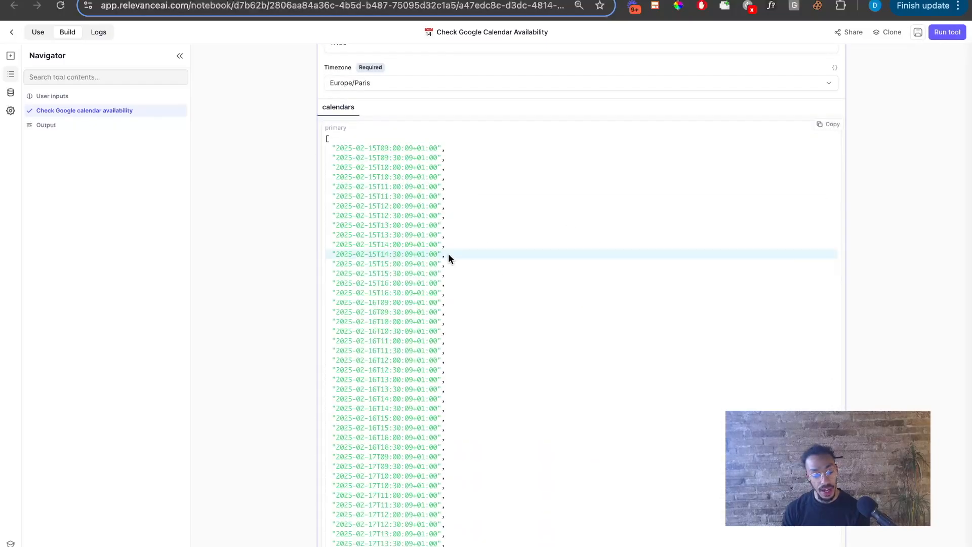
scroll(441, 193, "down", 1)
scroll(421, 363, "down", 10)
scroll(433, 308, "up", 13)
scroll(432, 307, "up", 10)
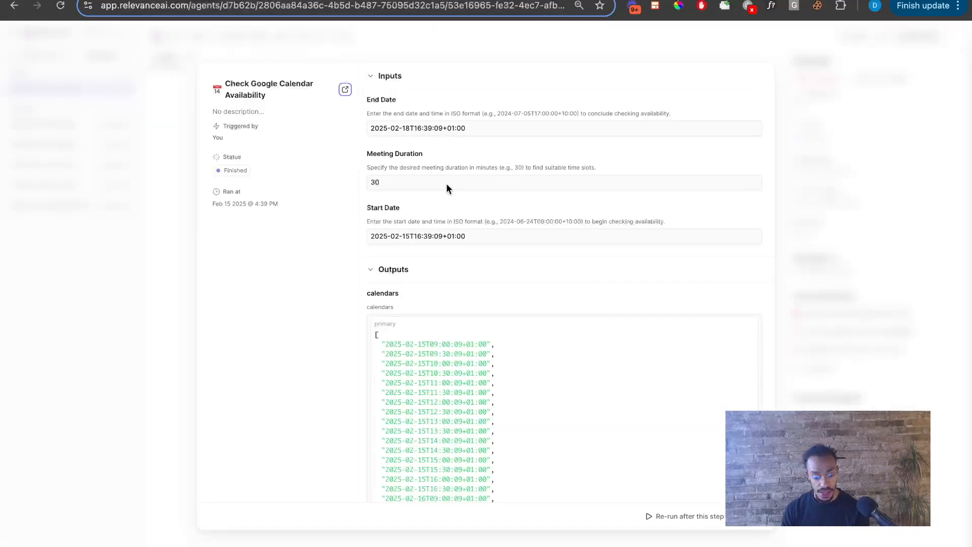
left_click(815, 125)
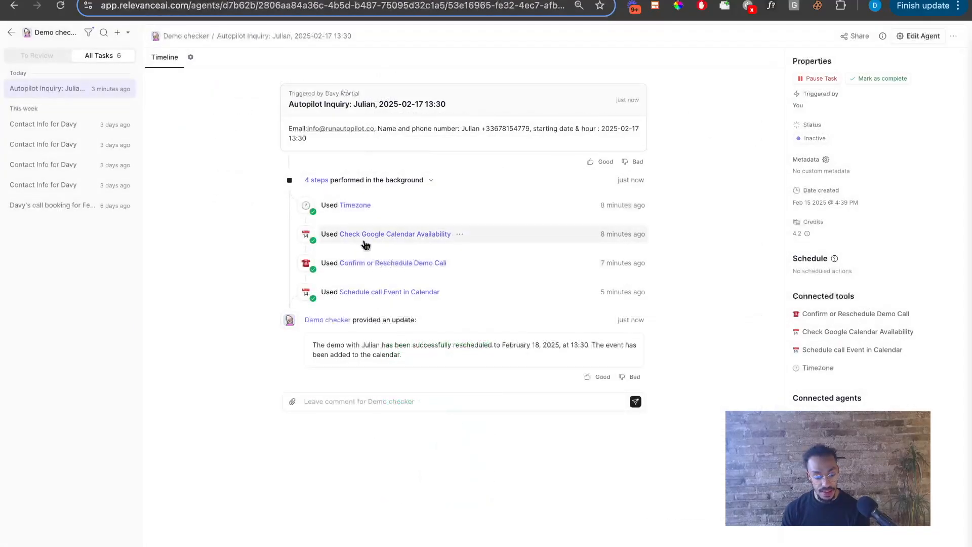
Step: Open the Confirm or Reschedule Demo Call tool from its task run and review its expanded inputs from Available Demo Times to EventID
left_click(349, 262)
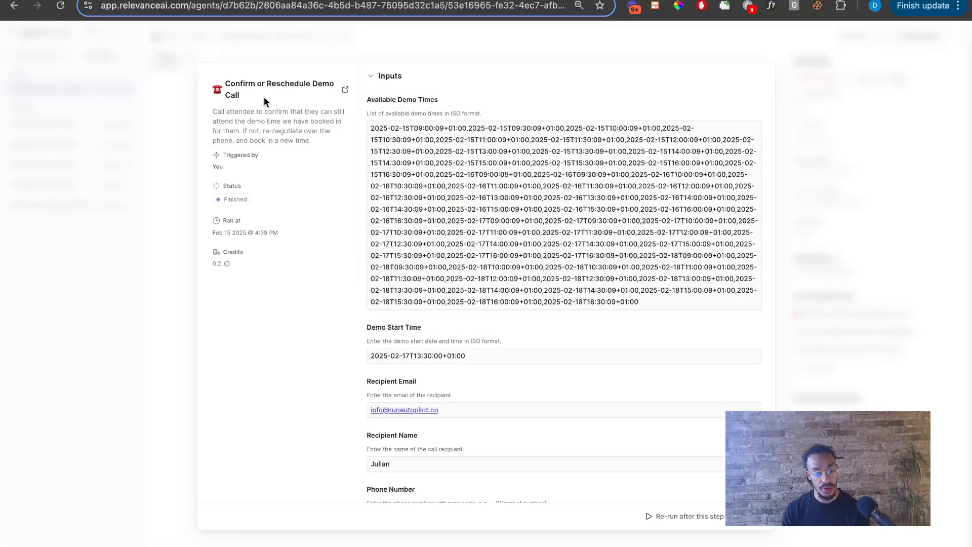
left_click(344, 89)
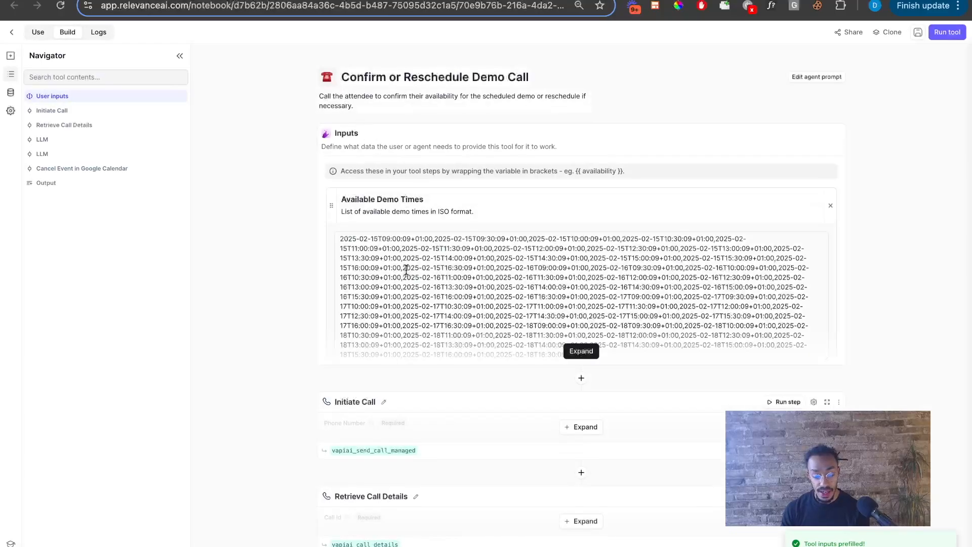
left_click(582, 352)
scroll(538, 128, "down", 4)
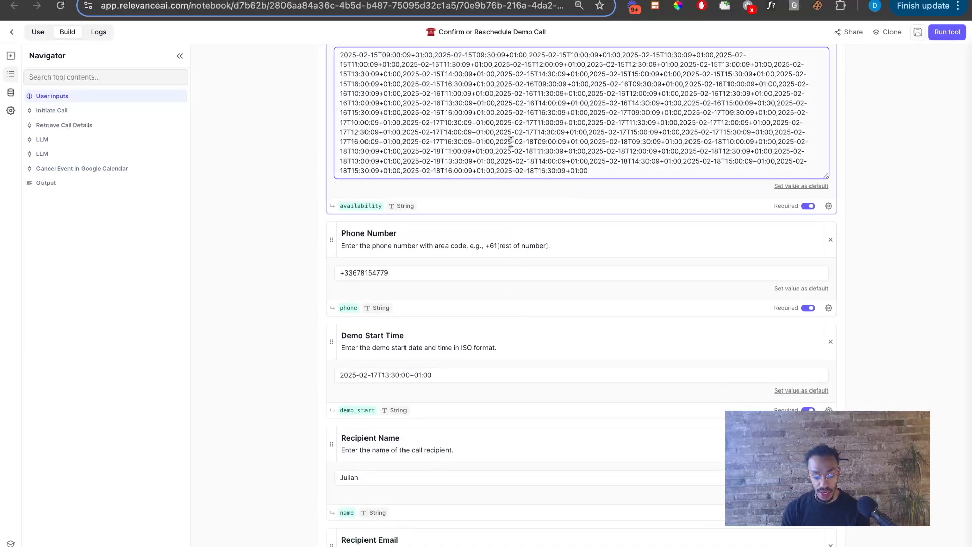
scroll(486, 243, "down", 2)
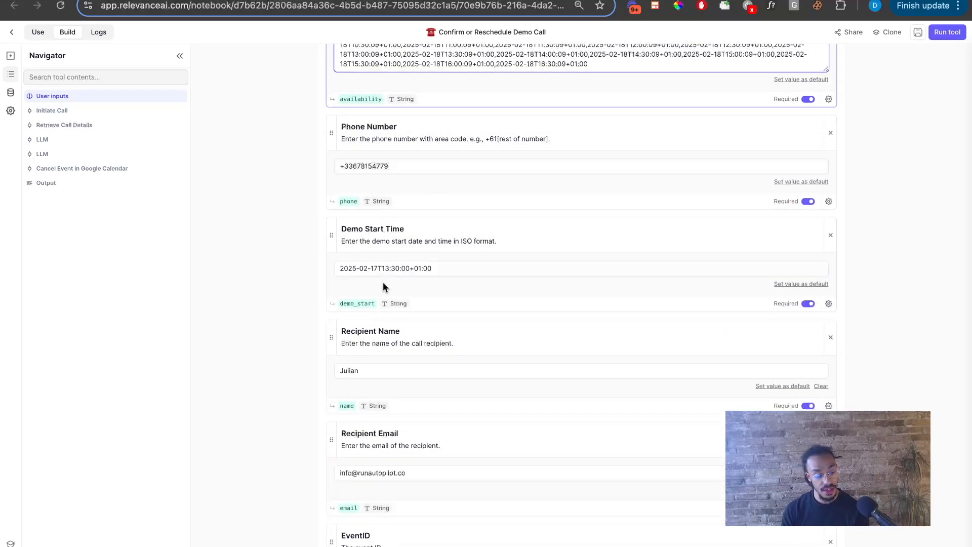
scroll(349, 258, "down", 2)
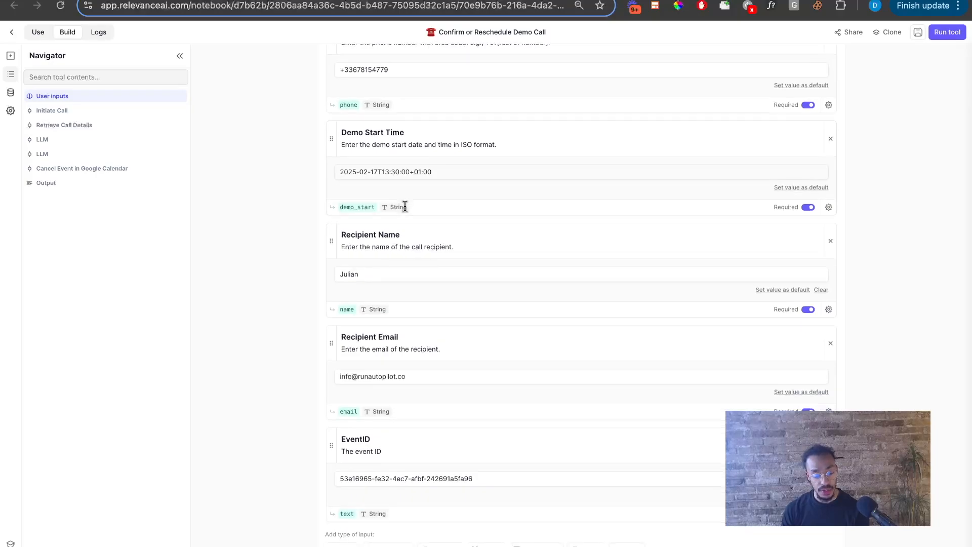
scroll(400, 283, "down", 1)
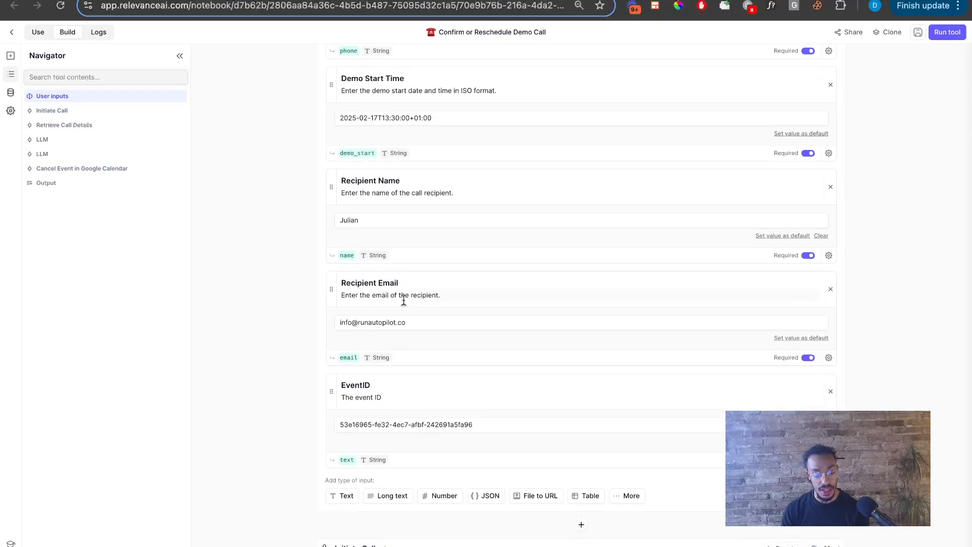
scroll(402, 300, "down", 3)
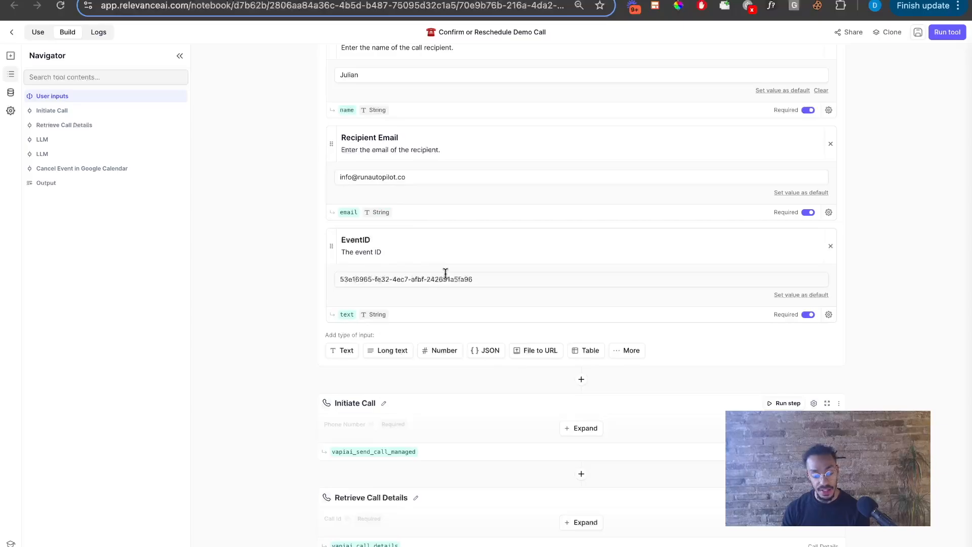
Step: Expand the Initiate Call step and read its Assistant System Prompt
scroll(410, 291, "down", 5)
left_click(565, 193)
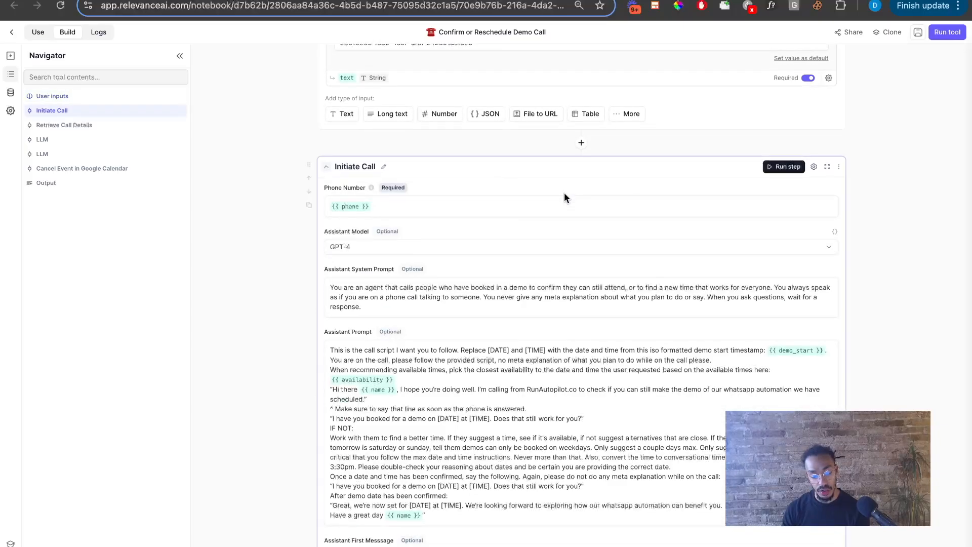
scroll(476, 307, "down", 3)
scroll(476, 307, "down", 1)
left_click_drag(362, 137, 305, 108)
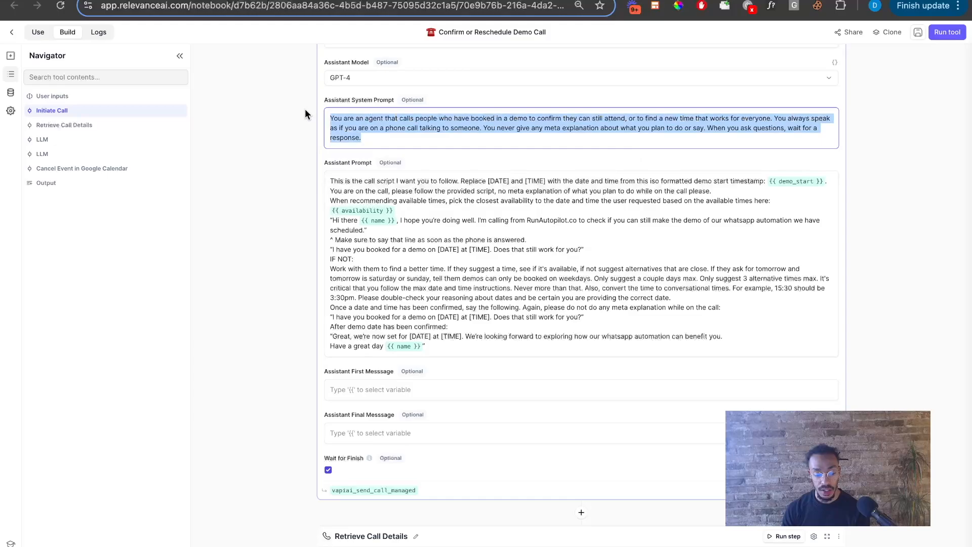
left_click(362, 137)
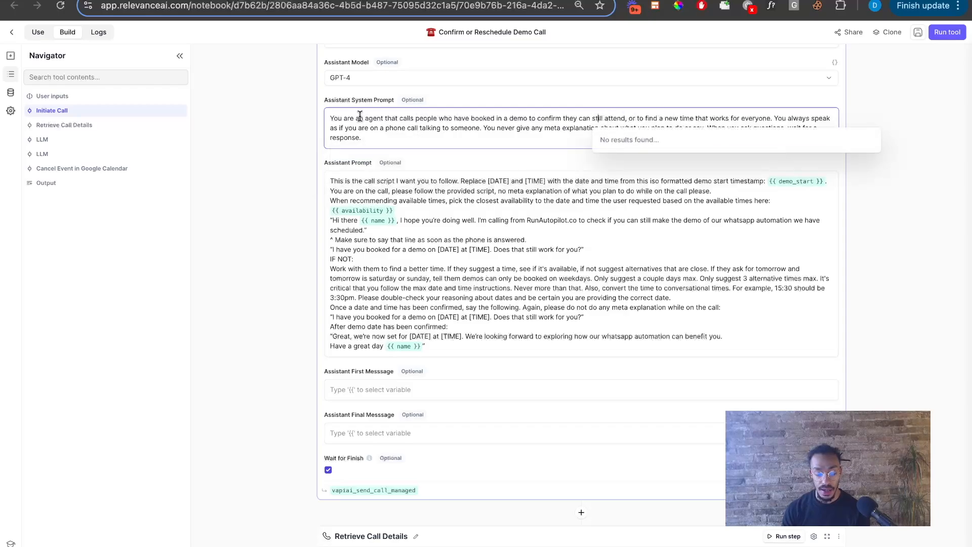
left_click(375, 139)
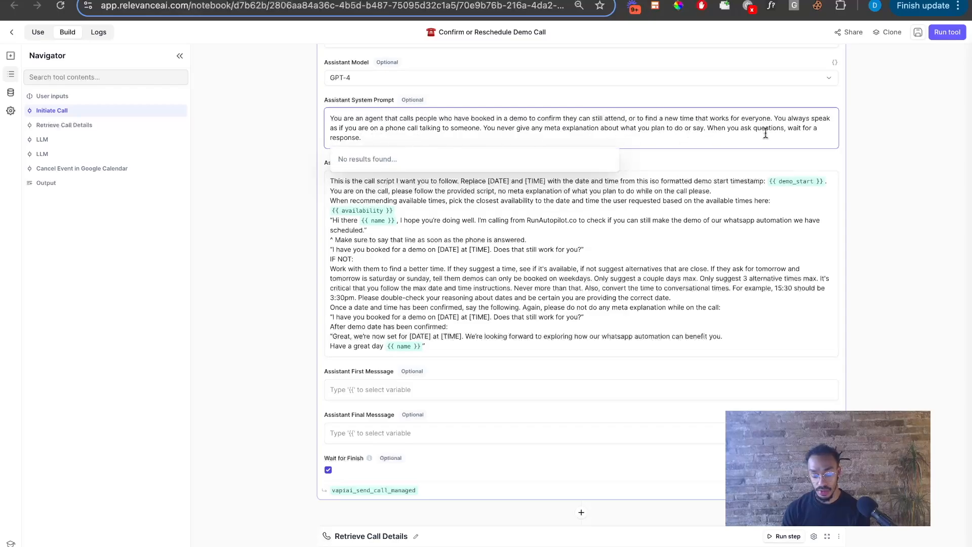
Step: Examine the start of the Assistant Prompt, including the availability variable, the greeting and the instruction to say it once the phone is answered
left_click(427, 229)
scroll(428, 238, "down", 1)
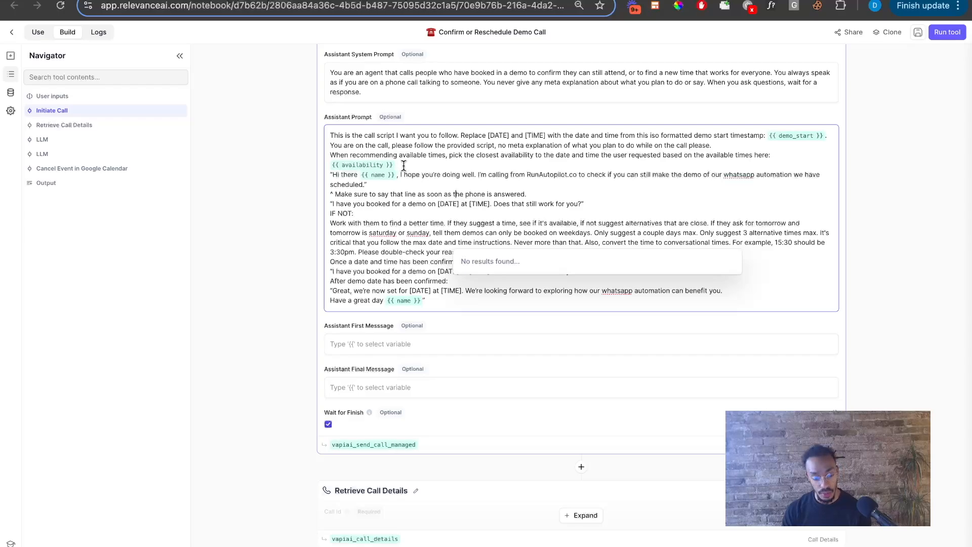
double_click(338, 176)
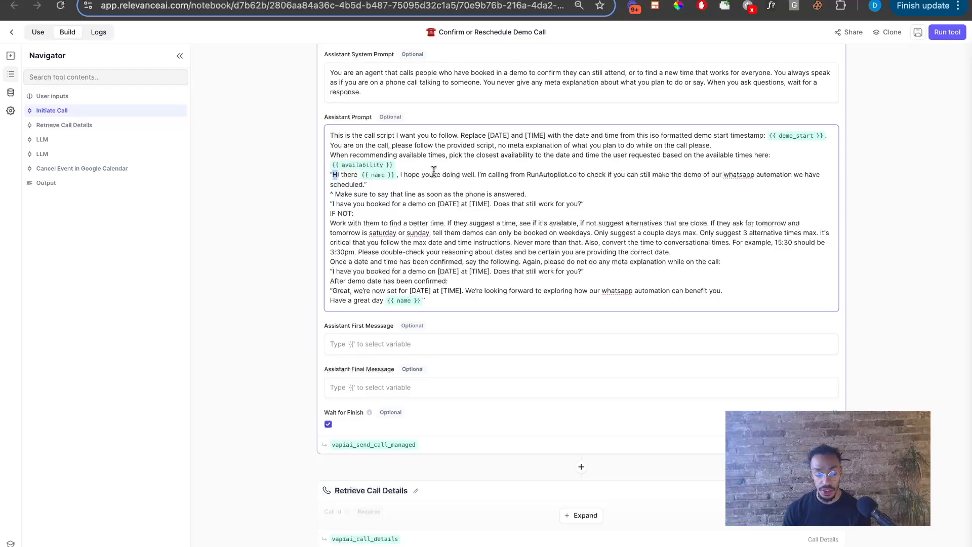
scroll(577, 238, "down", 1)
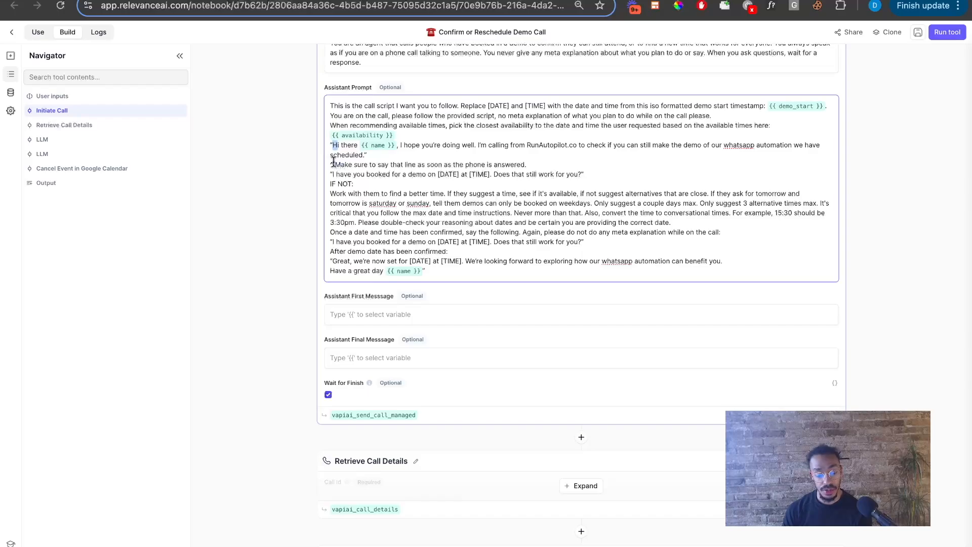
left_click(460, 165)
left_click_drag(526, 165, 313, 169)
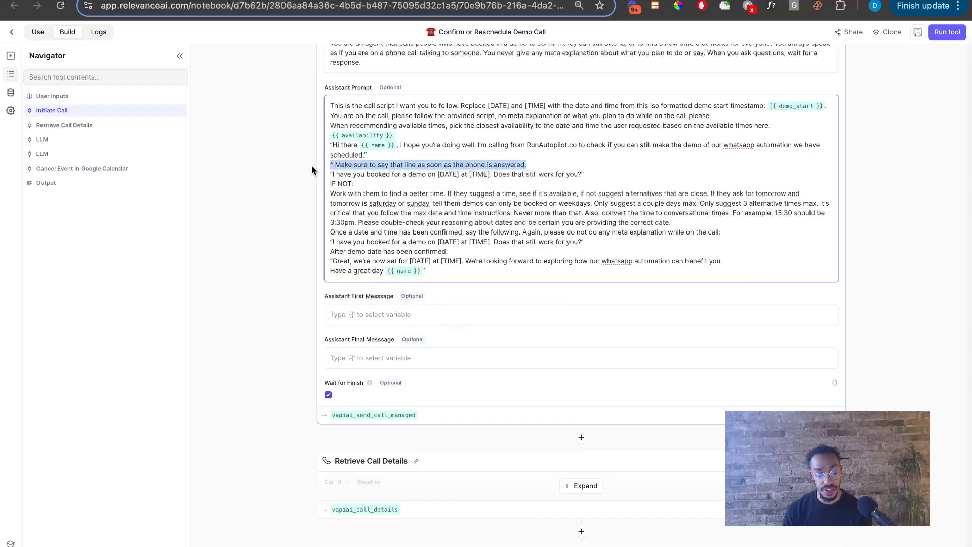
left_click(418, 177)
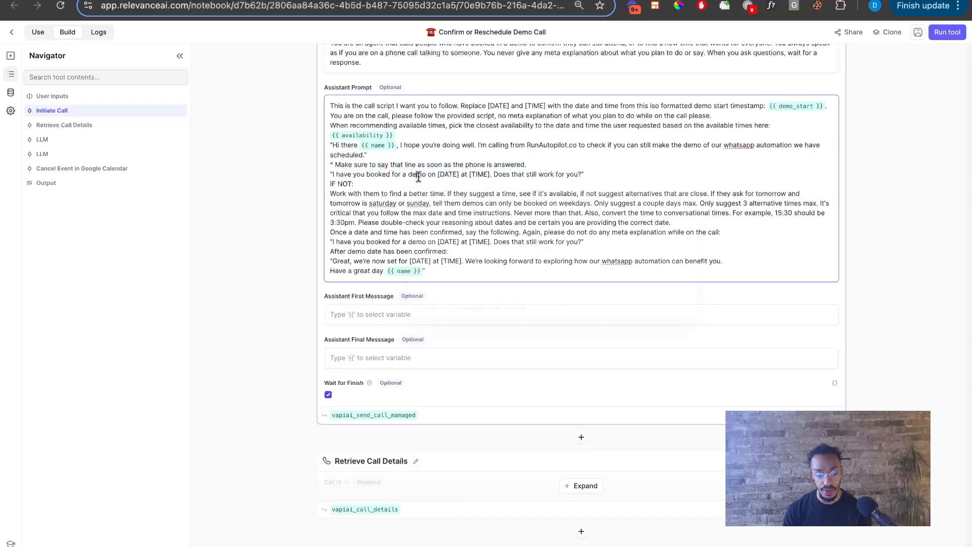
Step: Examine the script line asking whether the booked demo still works, highlighting its [DATE] placeholder
left_click(383, 183)
scroll(446, 202, "down", 1)
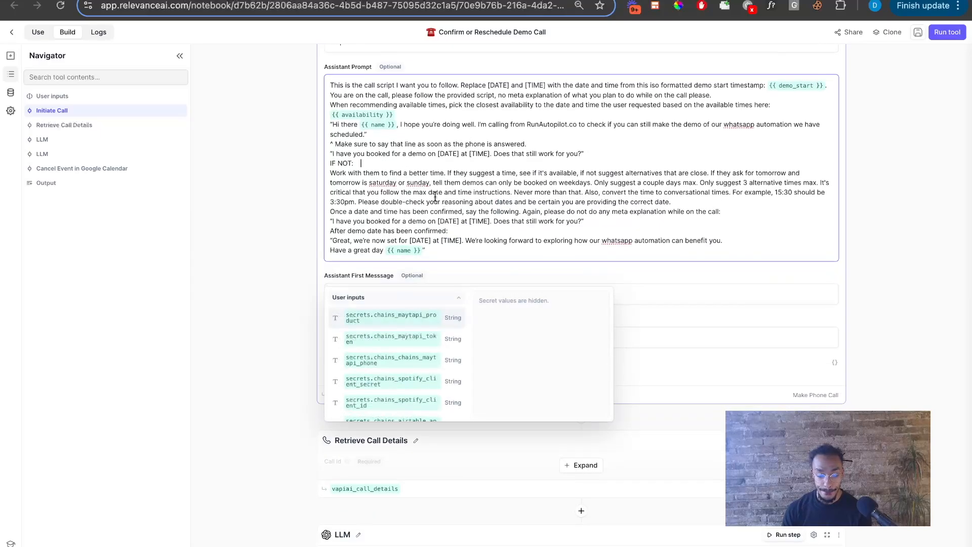
left_click_drag(333, 154, 386, 153)
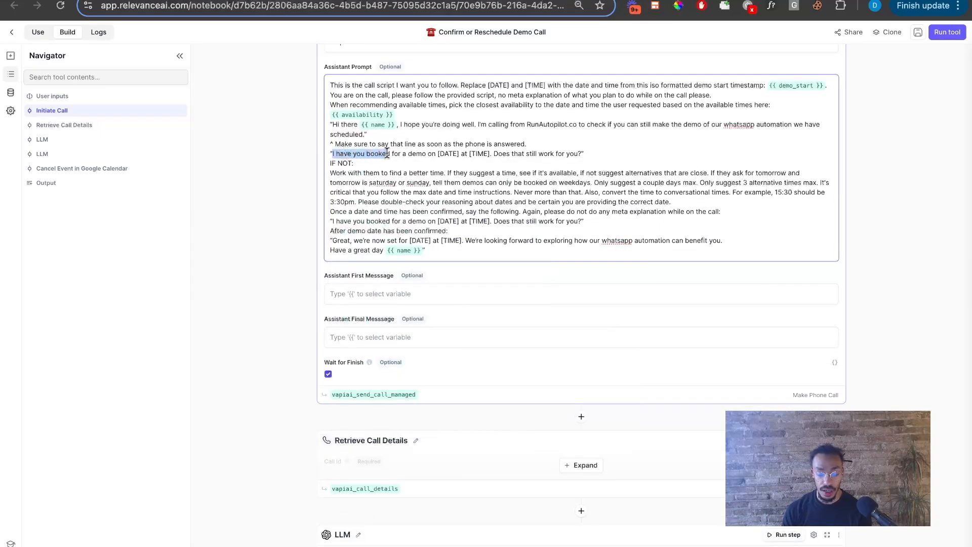
left_click(388, 153)
left_click(438, 153)
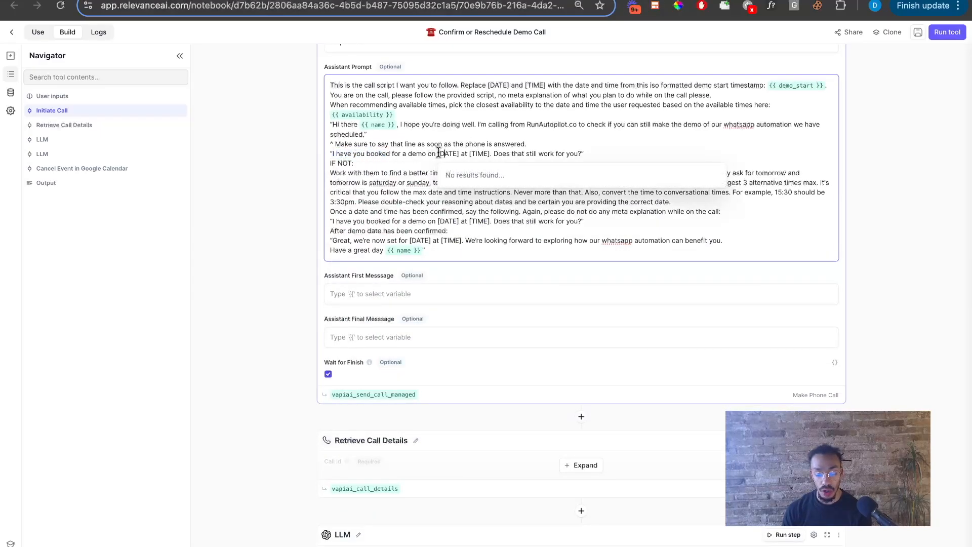
left_click_drag(438, 153, 458, 152)
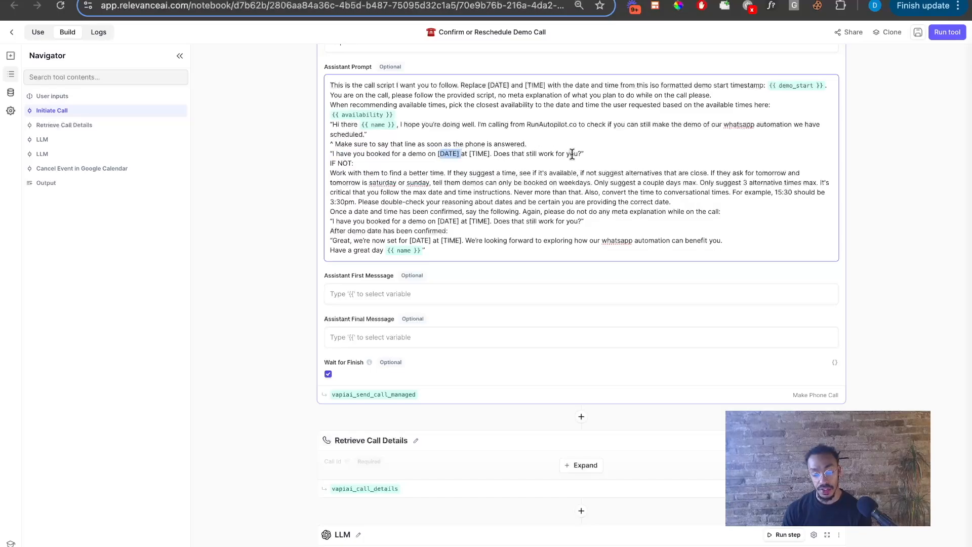
Step: Read the script's IF NOT rescheduling rules, highlighting the limits on suggested days and alternative times and the ban on meta explanation
scroll(534, 180, "down", 2)
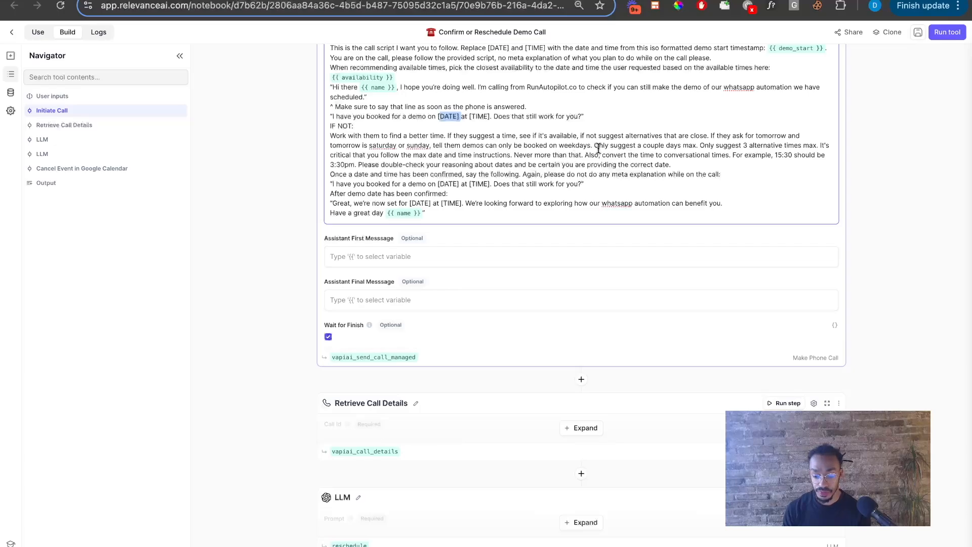
left_click_drag(594, 146, 634, 146)
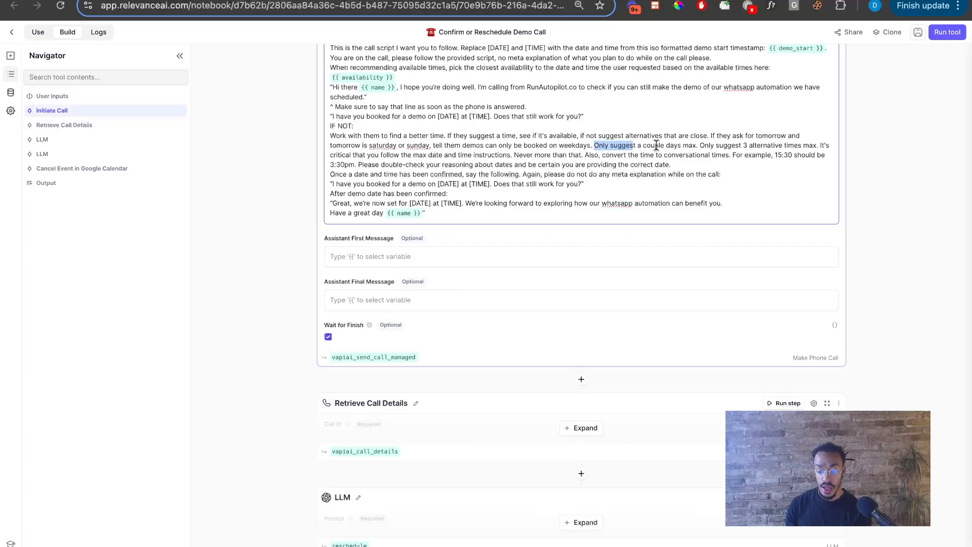
left_click_drag(743, 145, 797, 144)
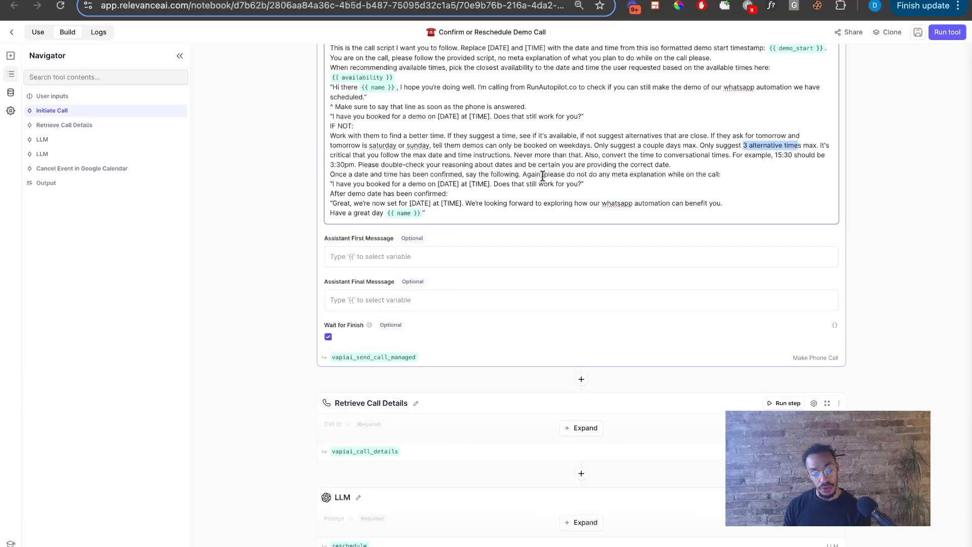
left_click_drag(544, 176, 672, 175)
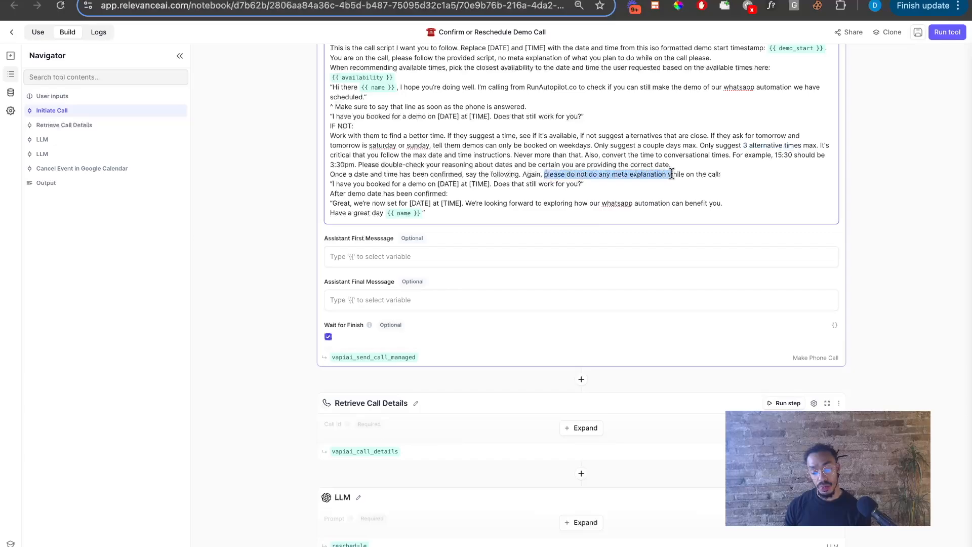
left_click(618, 176)
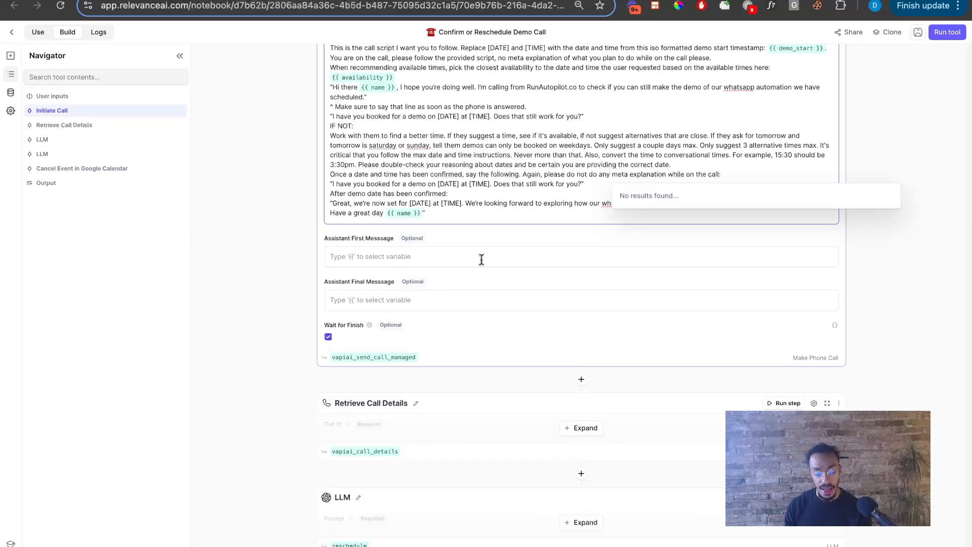
Step: Read the script's closing confirmation message and look back over the full Assistant Prompt
left_click_drag(333, 203, 560, 203)
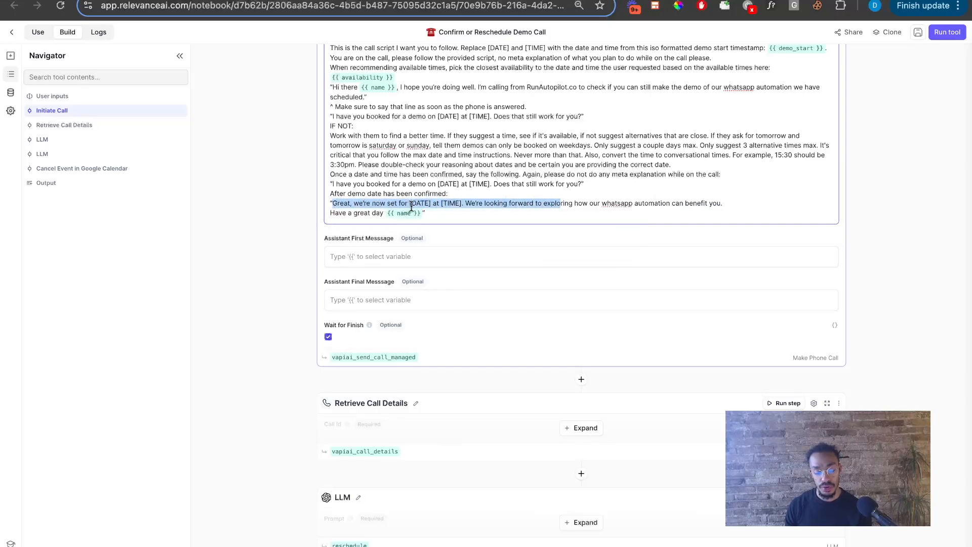
left_click(567, 207)
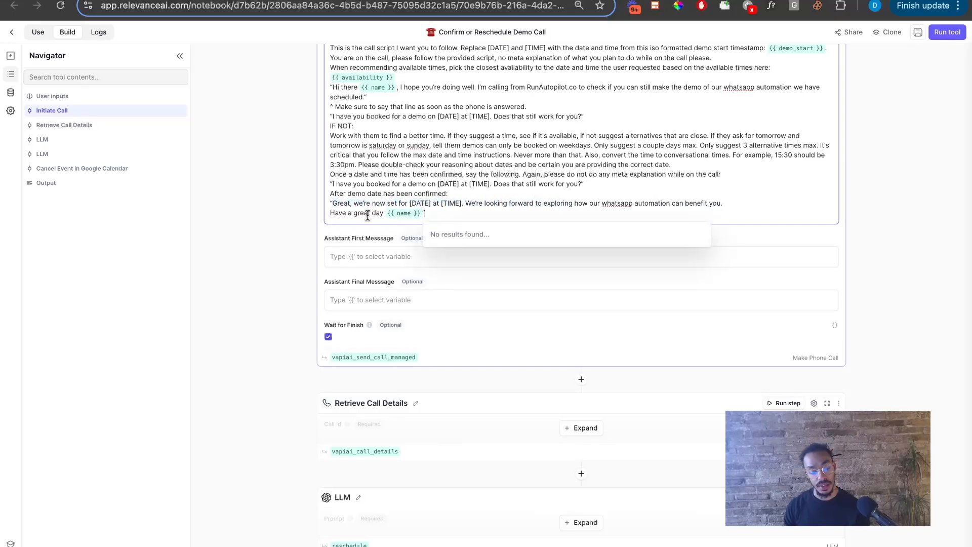
scroll(368, 215, "up", 1)
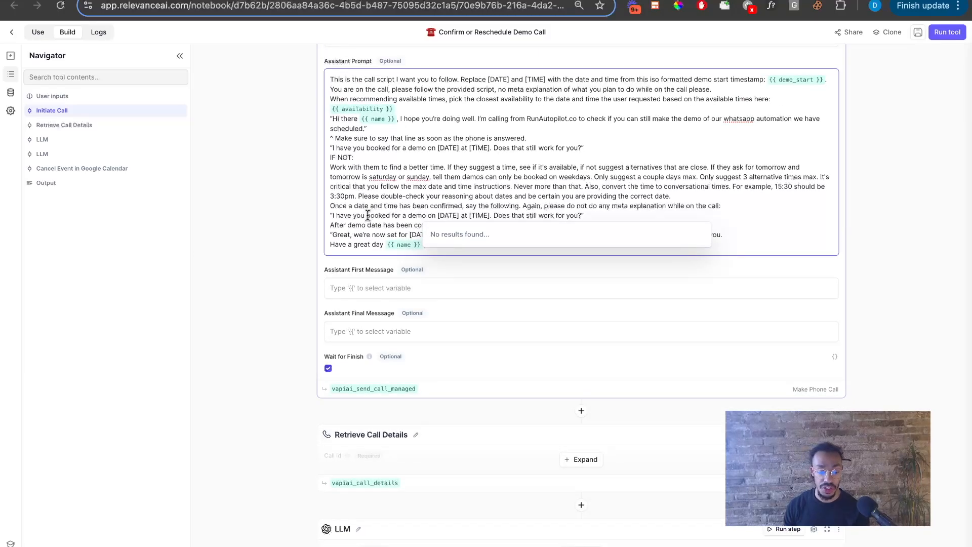
scroll(368, 215, "up", 4)
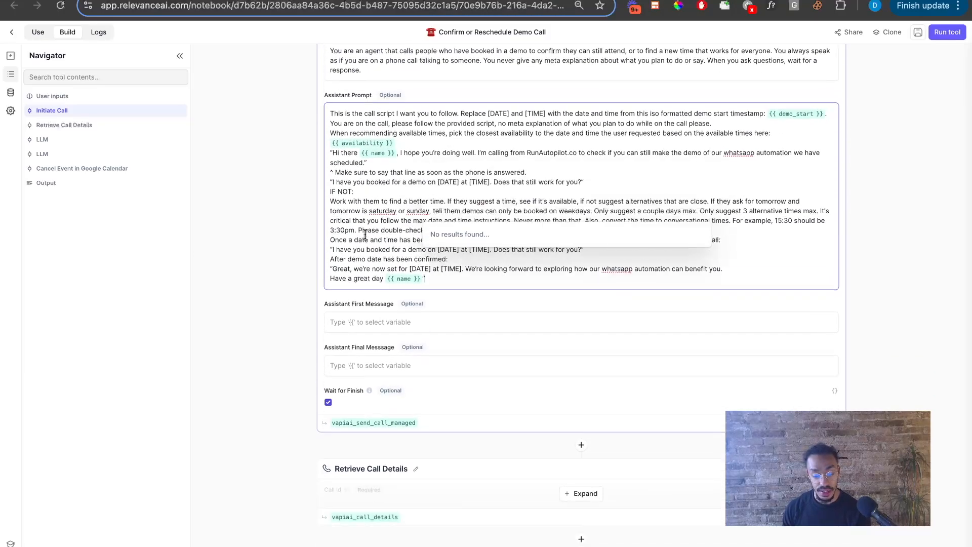
scroll(365, 235, "up", 3)
Step: Expand the Retrieve Call Details step and check the variable used for its Call Id
scroll(364, 235, "down", 5)
scroll(489, 161, "down", 10)
left_click(582, 147)
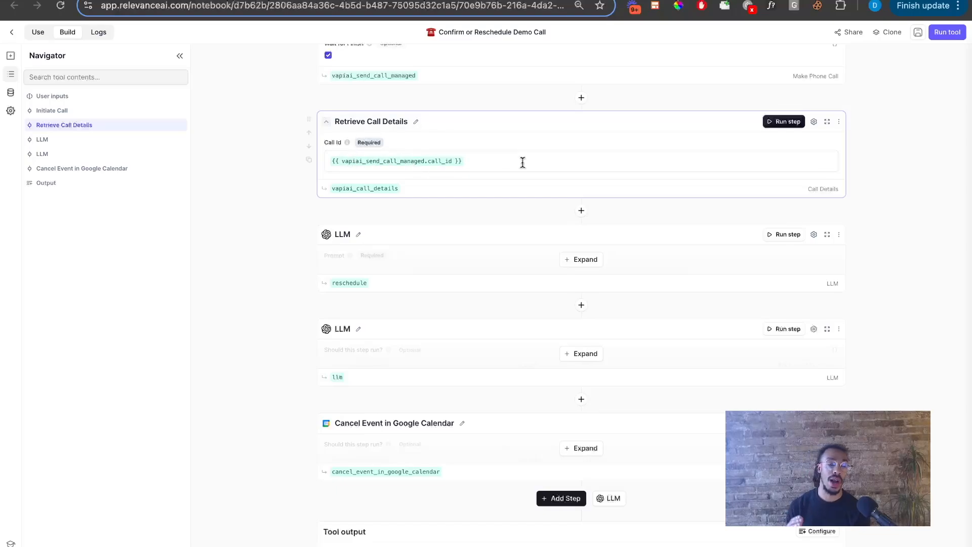
scroll(488, 189, "down", 2)
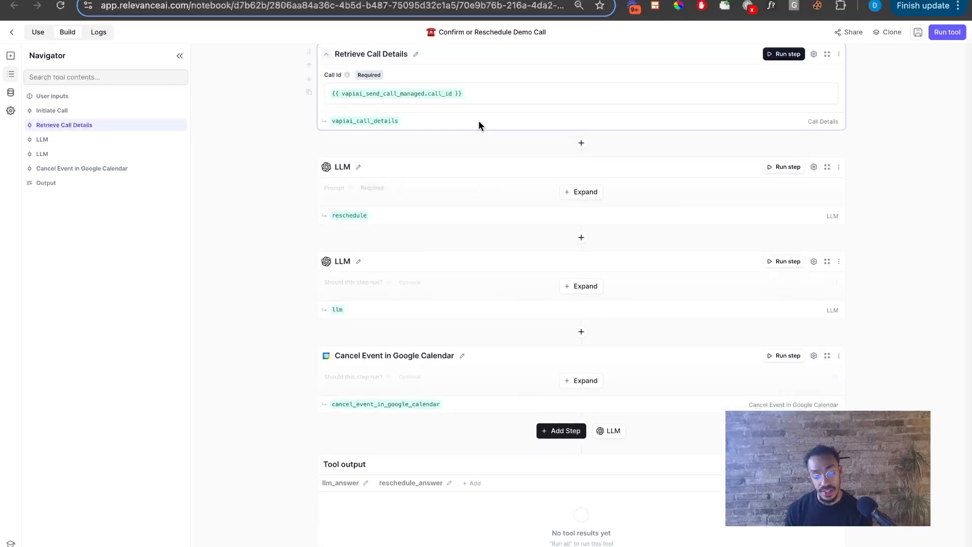
Step: Expand the first LLM step and examine its prompt on whether the appointment was rescheduled, highlighting the "no answer" return value
left_click(585, 192)
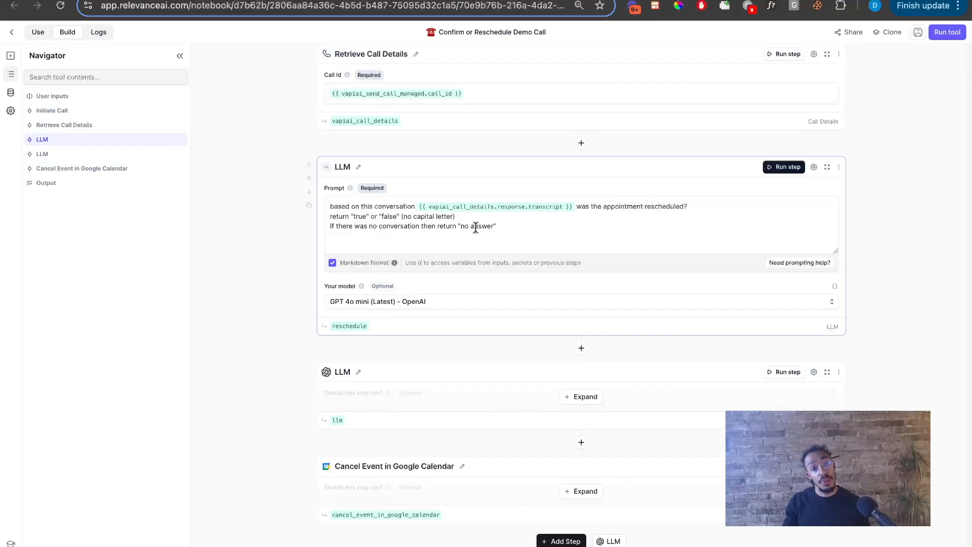
left_click_drag(461, 226, 494, 226)
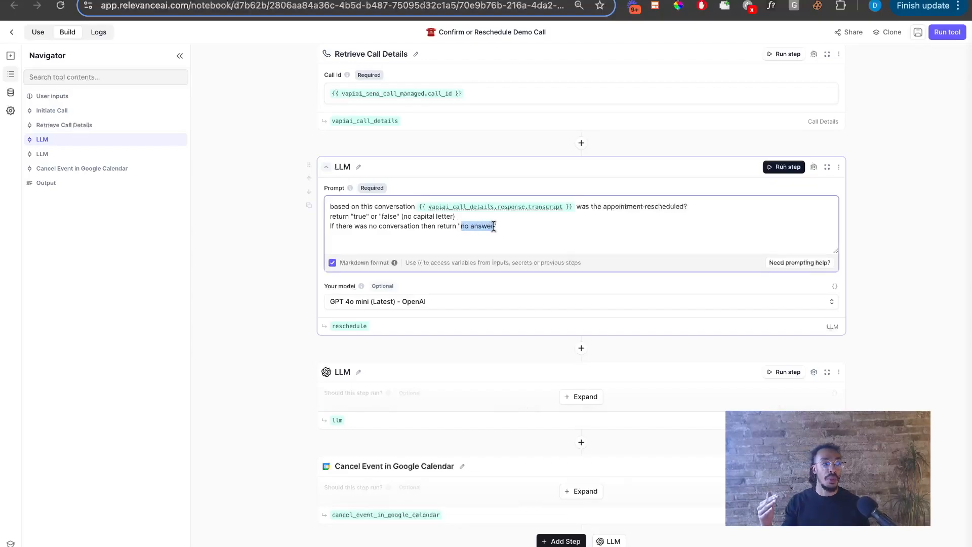
left_click(493, 226)
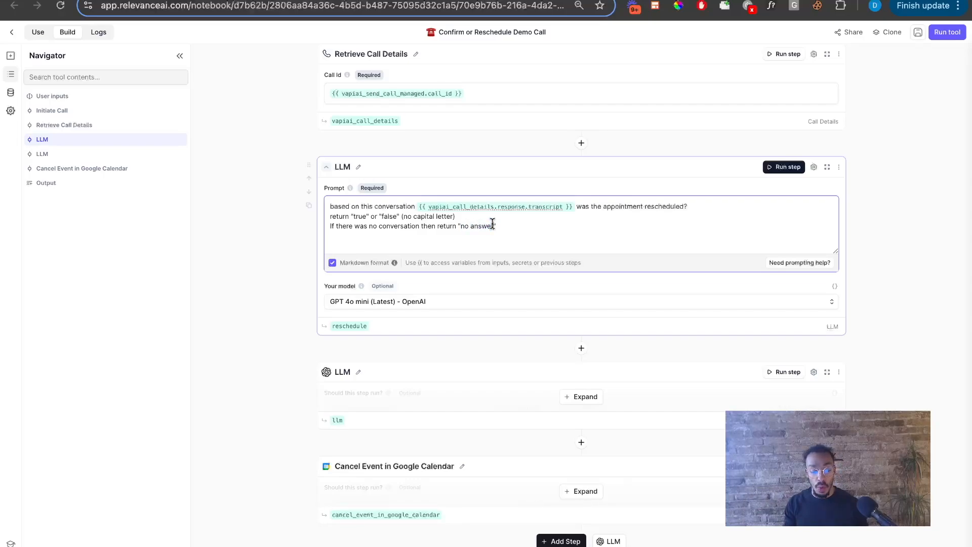
type("\"")
scroll(494, 226, "down", 3)
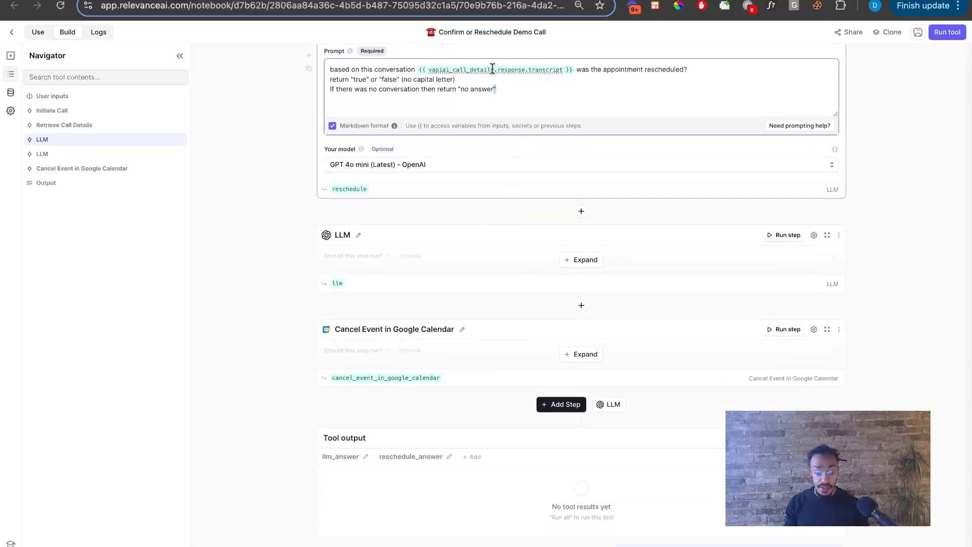
Step: Expand the second LLM step and examine its run condition and the prompt that extracts the new starting date and time
scroll(420, 183, "down", 1)
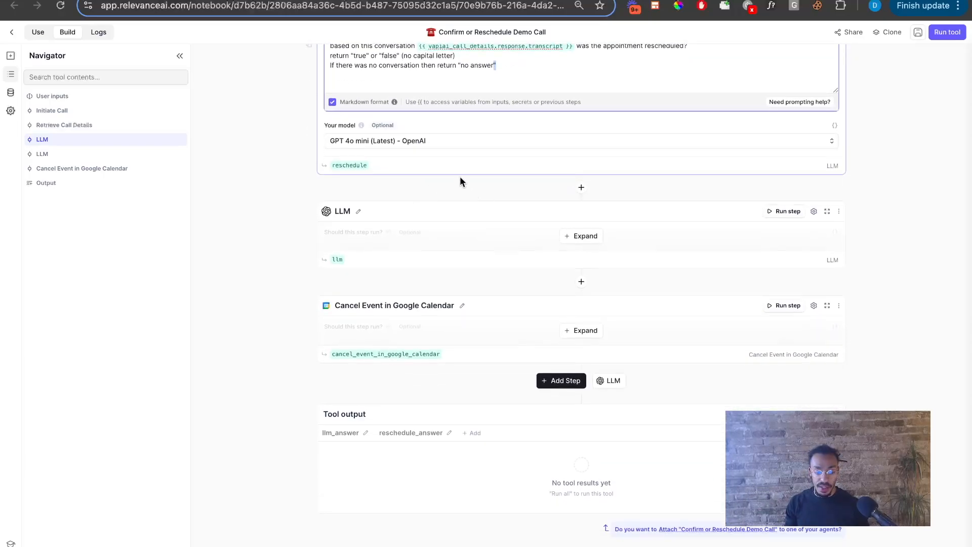
scroll(457, 169, "up", 1)
left_click(578, 243)
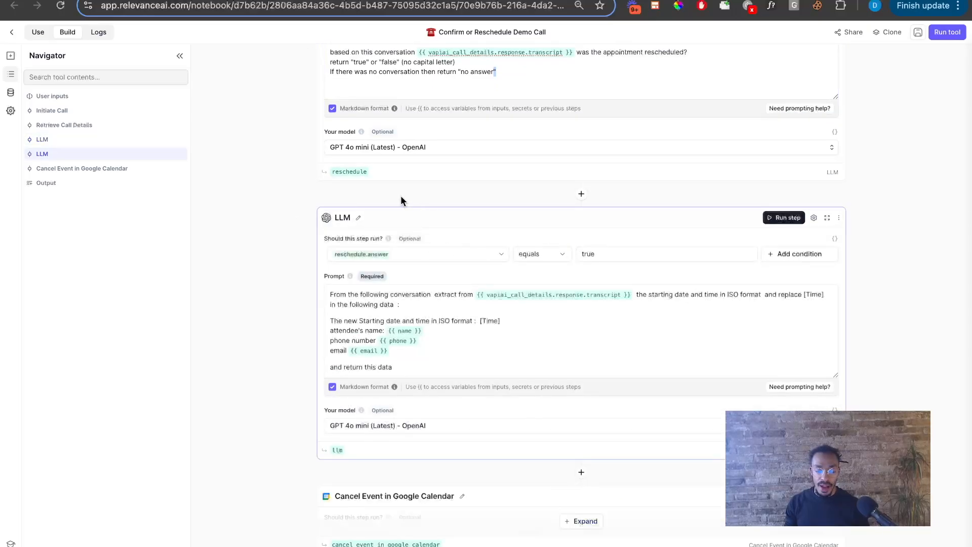
scroll(284, 333, "down", 2)
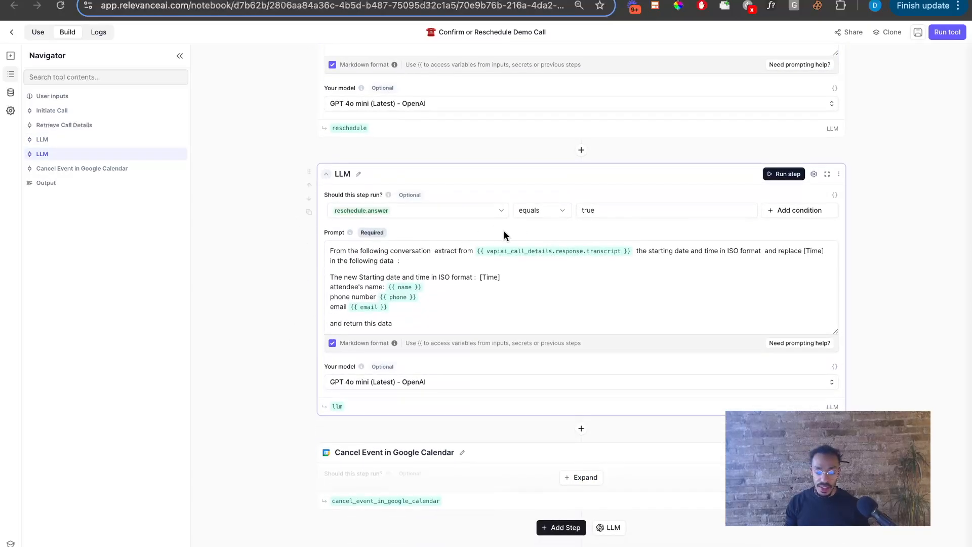
scroll(349, 210, "up", 2)
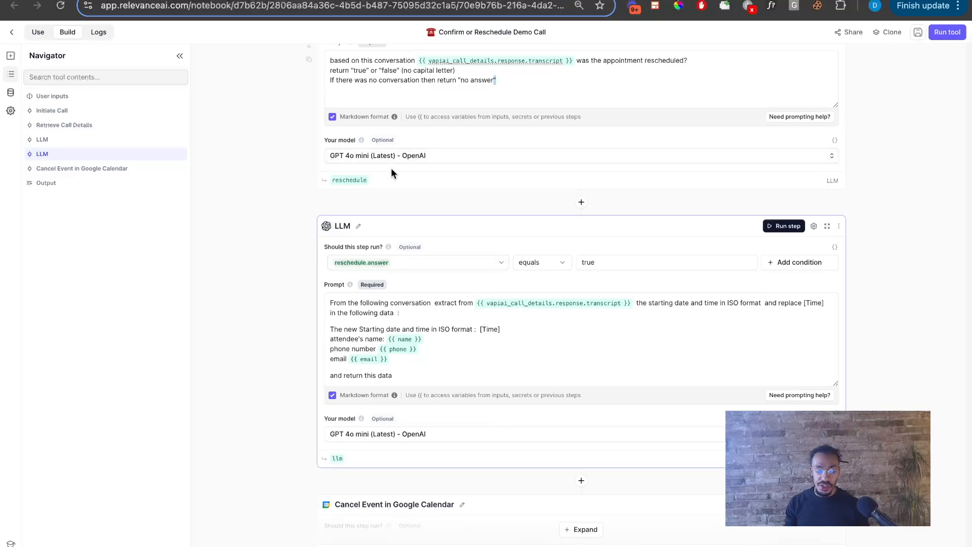
scroll(439, 230, "up", 2)
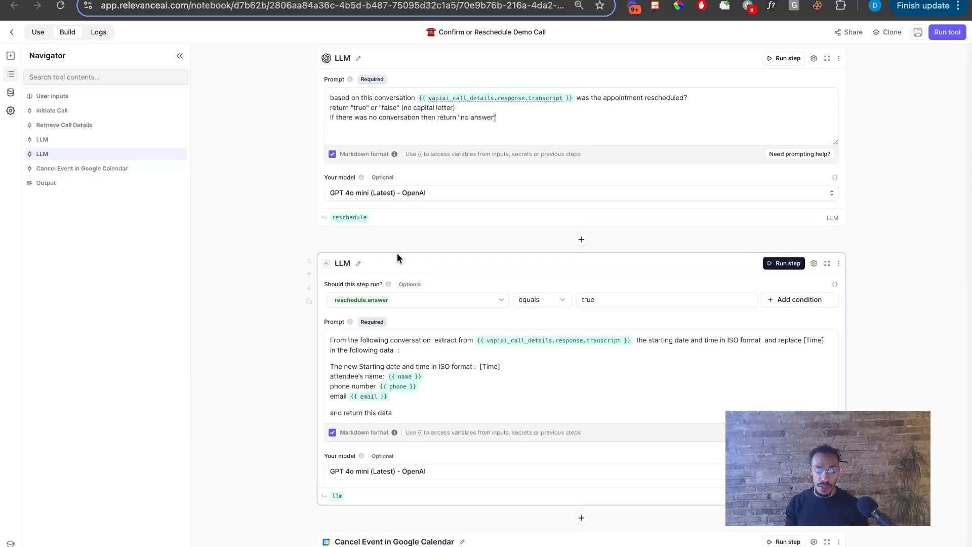
scroll(397, 254, "down", 2)
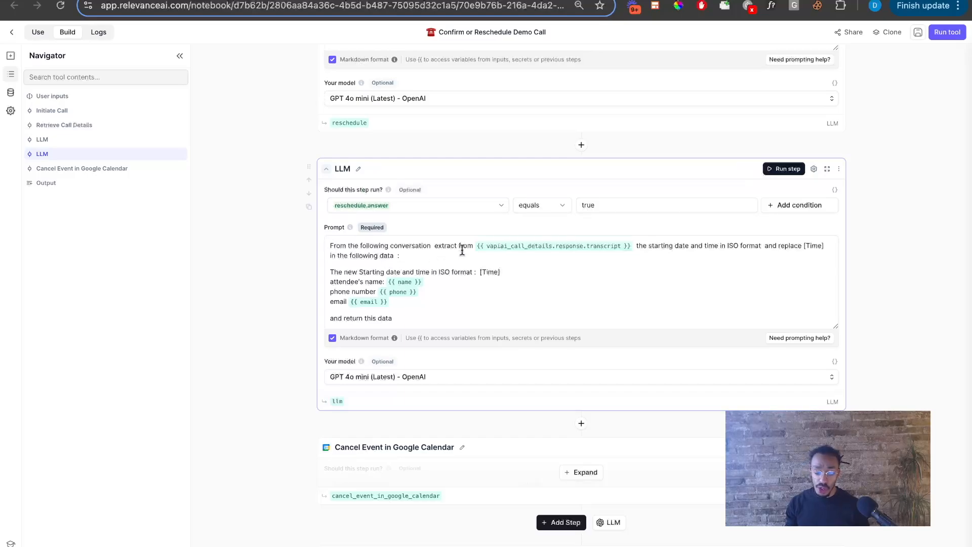
left_click(332, 246)
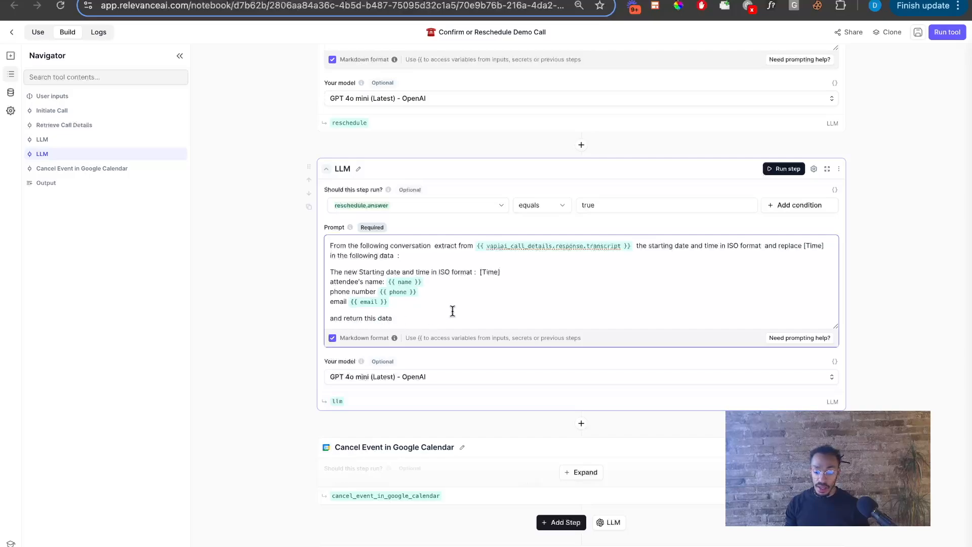
Step: Check the second LLM step's option for removing its run conditions and recheck the return values in the first LLM prompt
scroll(452, 311, "up", 1)
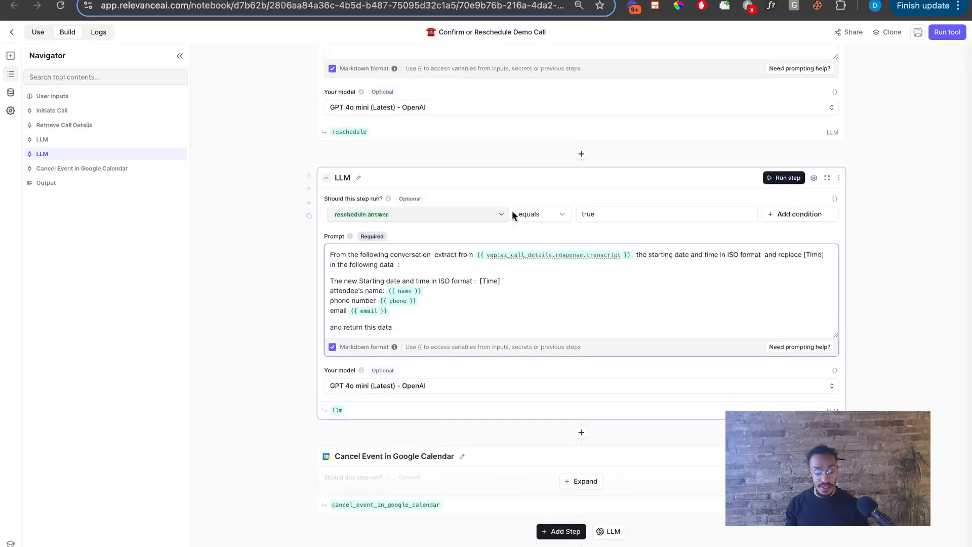
left_click(838, 180)
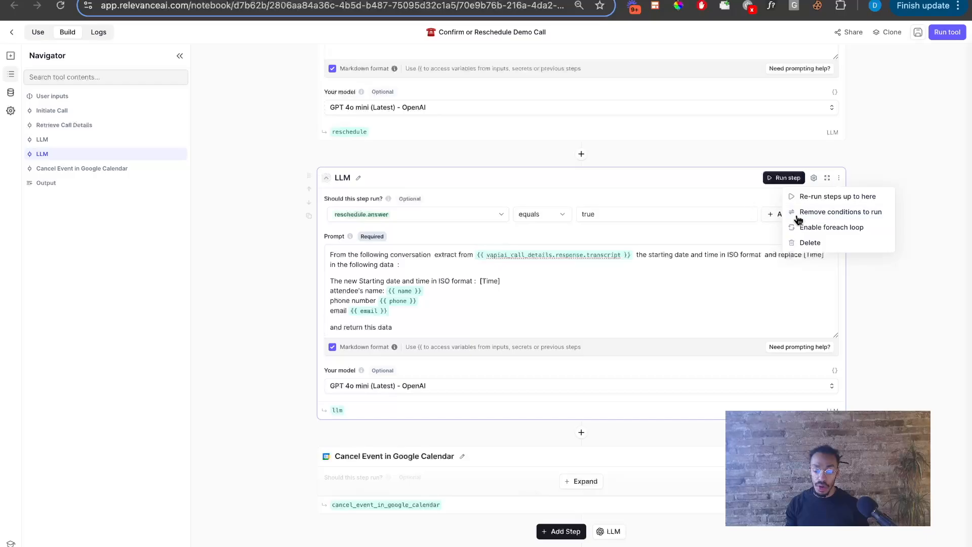
left_click(274, 239)
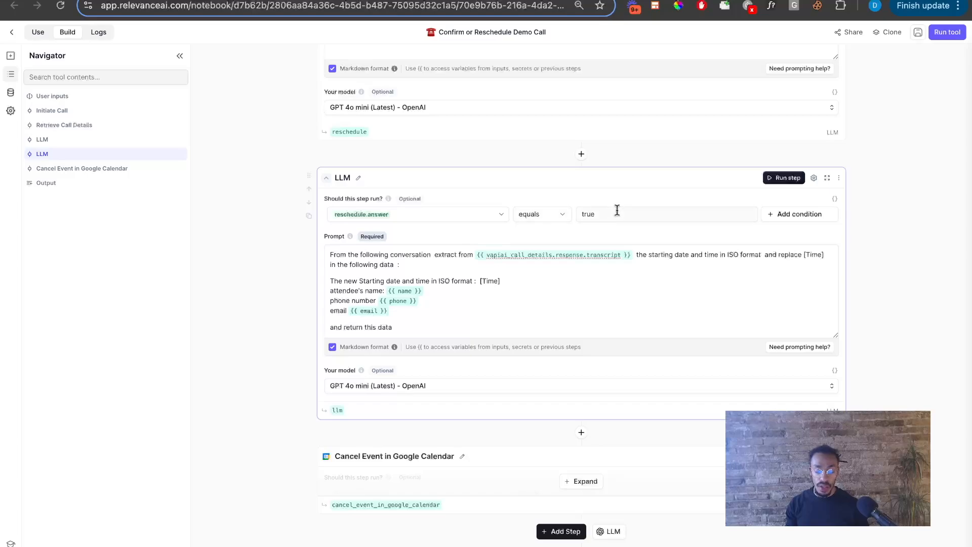
scroll(465, 222, "up", 3)
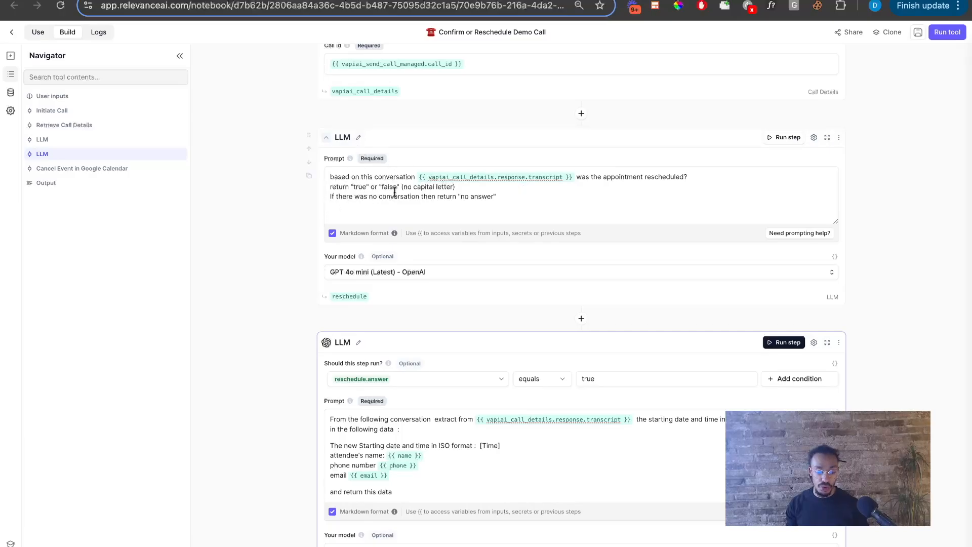
left_click(472, 199)
Step: Expand the Cancel Event in Google Calendar step and review its run condition, Google account and Event ID fields
scroll(462, 262, "down", 3)
scroll(462, 261, "down", 3)
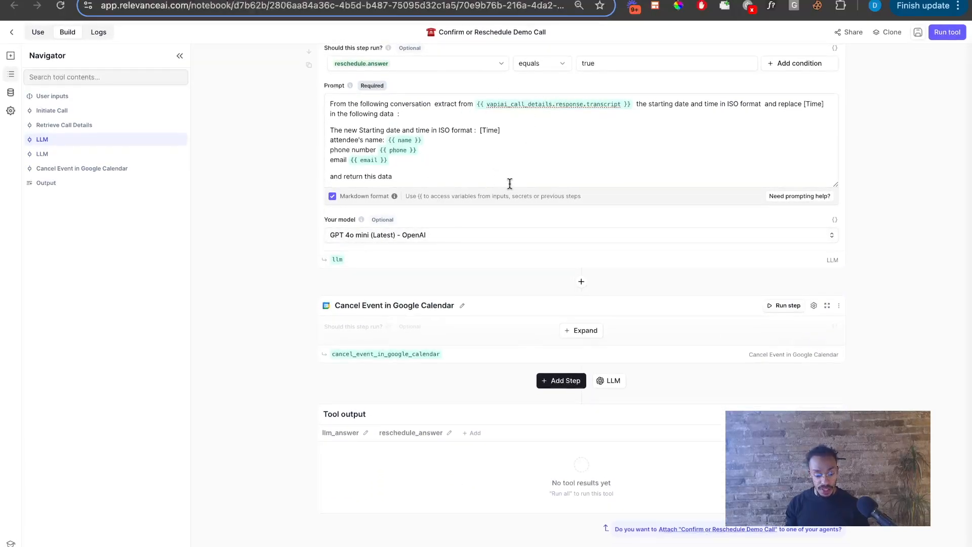
left_click(582, 330)
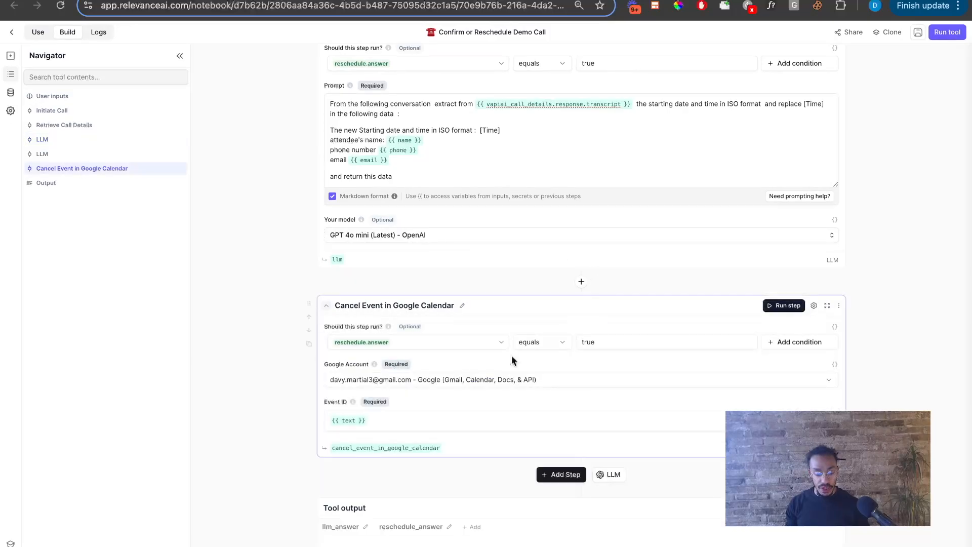
scroll(502, 362, "down", 2)
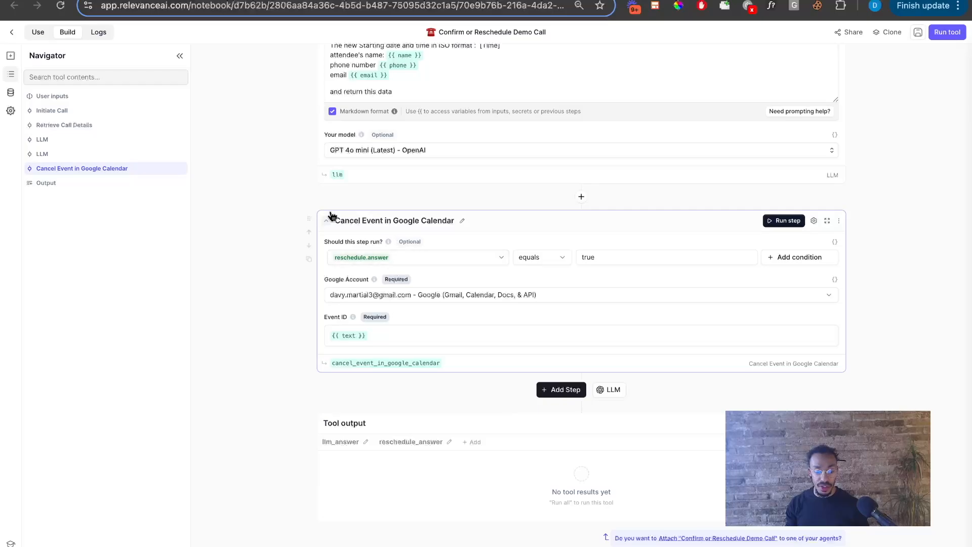
scroll(330, 212, "up", 5)
scroll(344, 193, "up", 2)
scroll(405, 283, "down", 5)
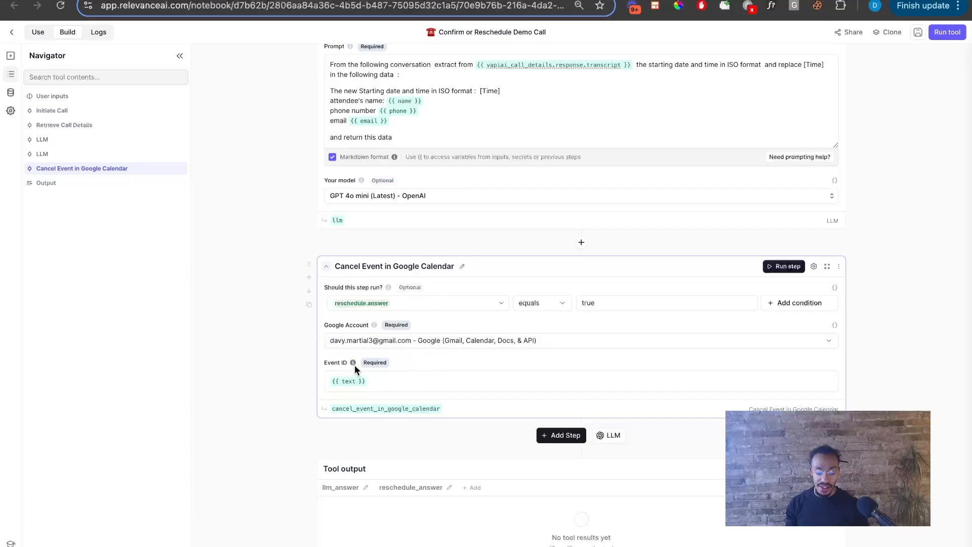
Step: Trace the variable in the cancel step's Event ID field back to the tool's EventID user input
left_click(373, 379)
scroll(365, 329, "up", 9)
scroll(359, 292, "up", 10)
scroll(360, 287, "down", 3)
scroll(367, 109, "up", 1)
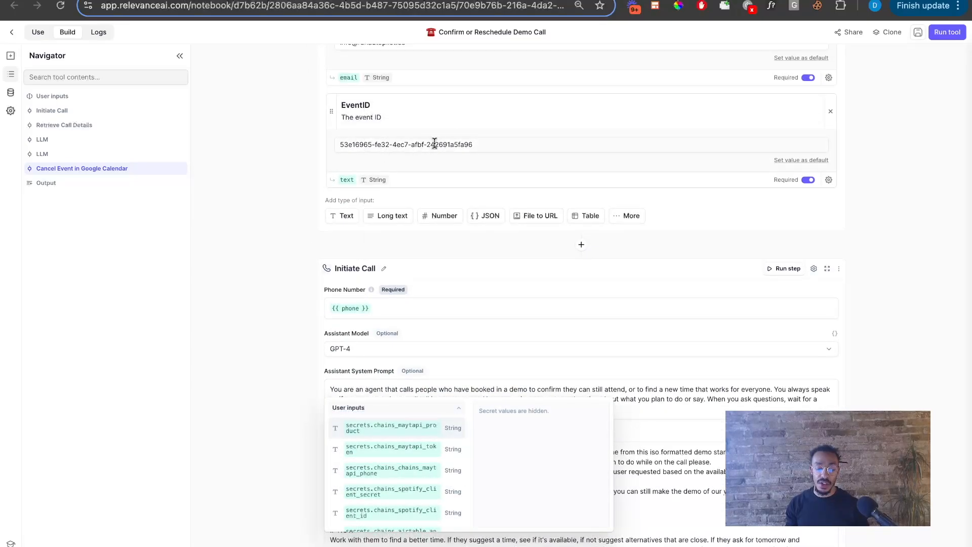
scroll(405, 147, "down", 15)
scroll(397, 241, "down", 3)
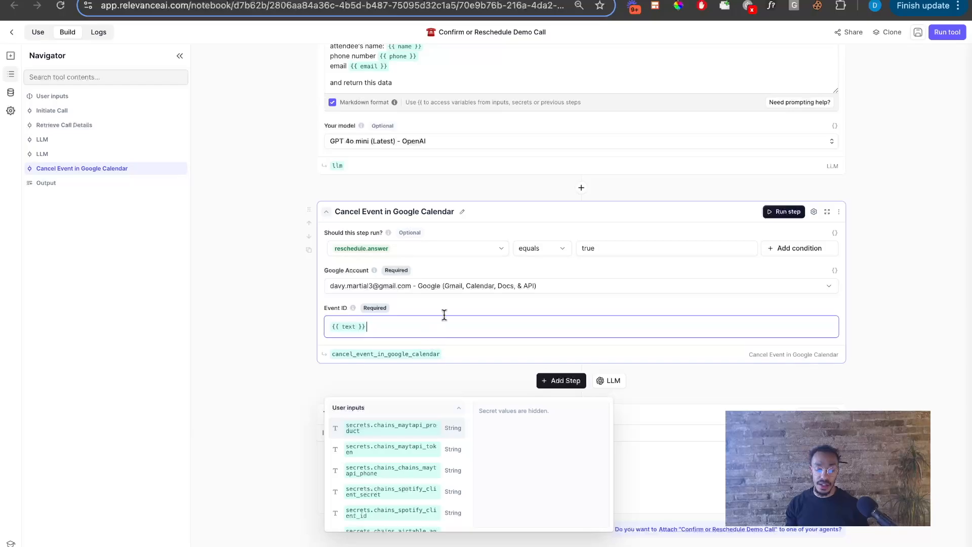
Step: Look over the second LLM prompt again and dismiss the variable suggestions on the Event ID field
scroll(503, 169, "up", 3)
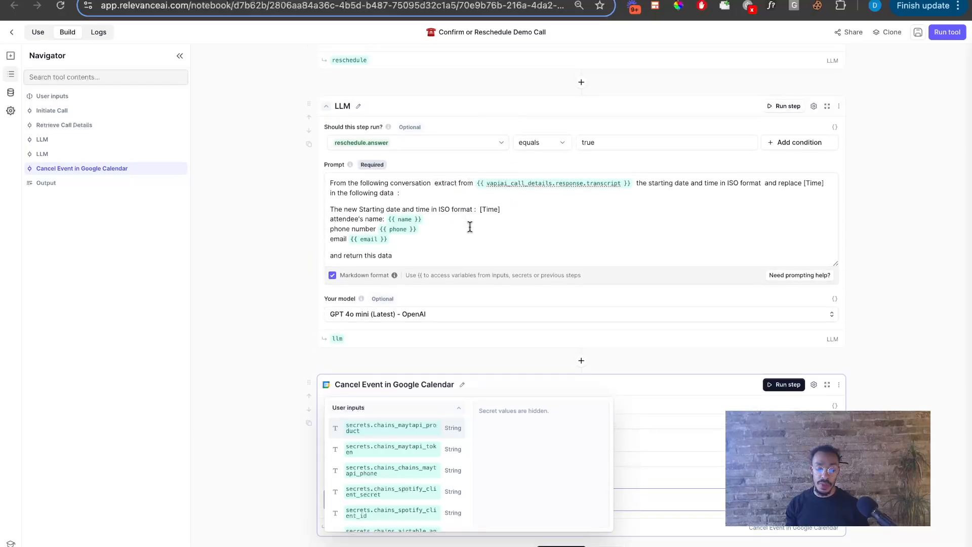
scroll(486, 253, "down", 3)
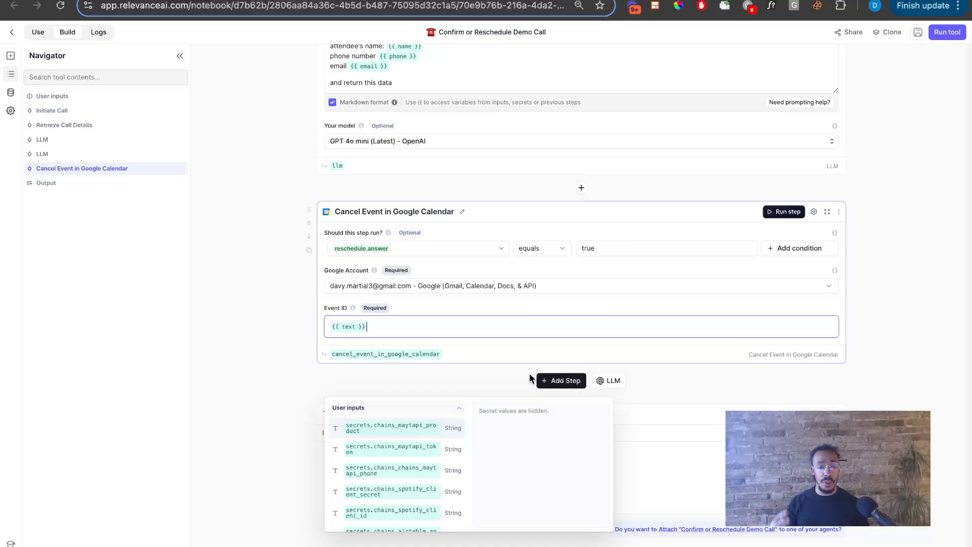
left_click(289, 357)
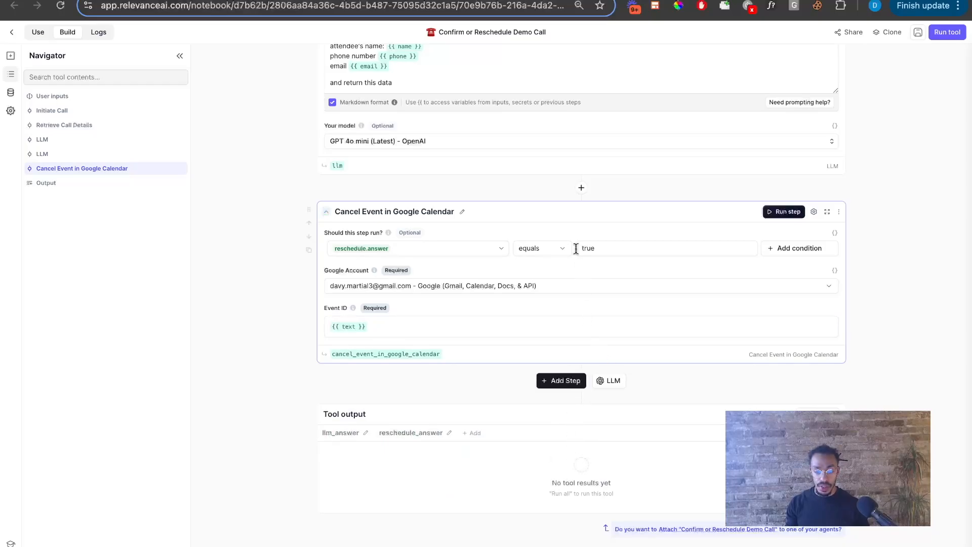
scroll(381, 184, "up", 1)
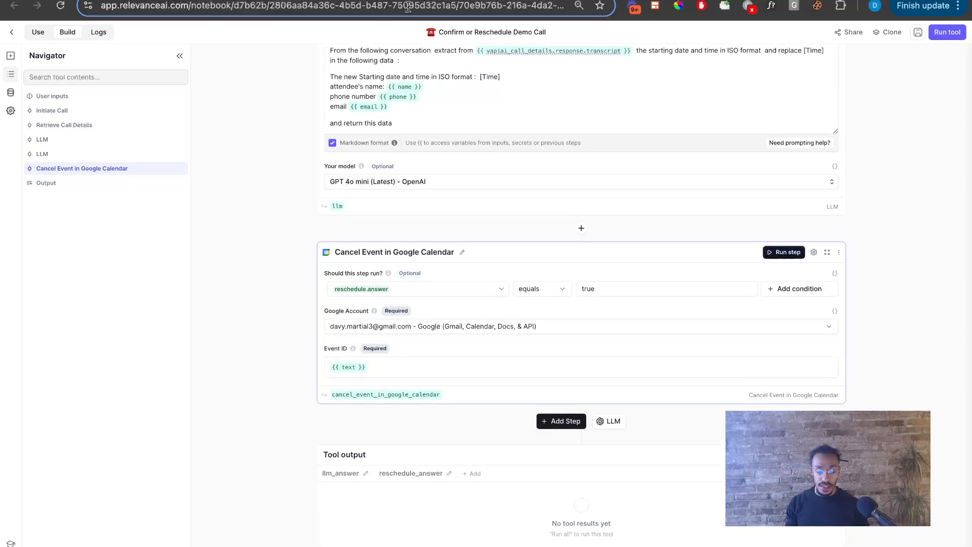
Step: Return to the Confirm or Reschedule Demo Call run, highlight the new start time and attendee details in llm_answer, and close the run details
key("ctrl+Tab")
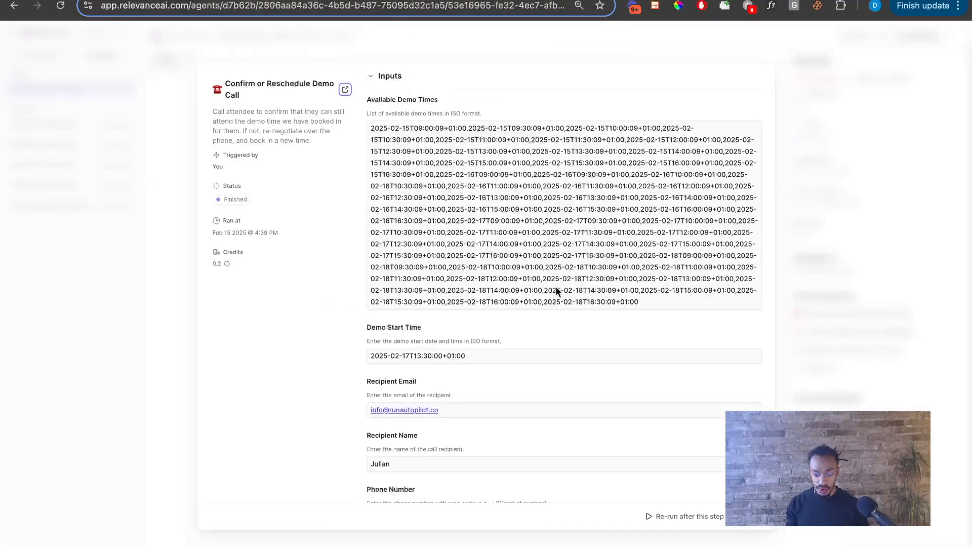
scroll(555, 286, "down", 5)
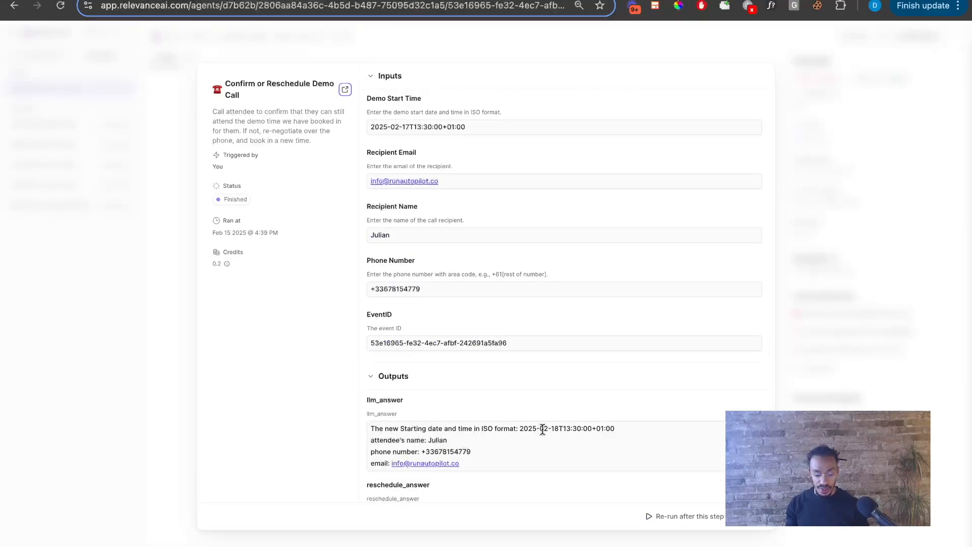
left_click_drag(617, 428, 518, 429)
left_click(427, 439)
mouse_move(427, 439)
left_mouse_down()
mouse_move(484, 444)
mouse_move(421, 451)
left_mouse_up()
left_click(472, 454)
left_click(815, 390)
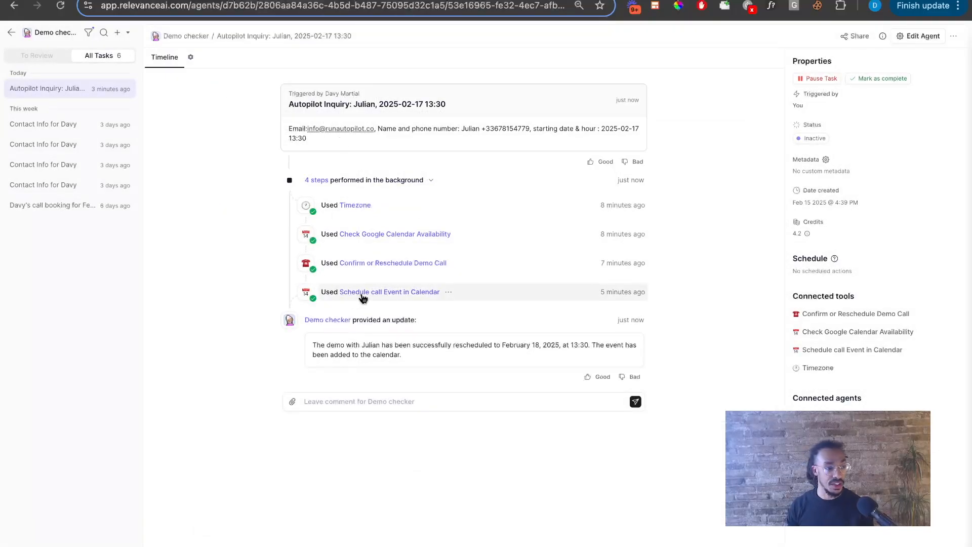
Step: Open the Schedule call Event in Calendar run and check its attendee email, end time and start time inputs
left_click(362, 297)
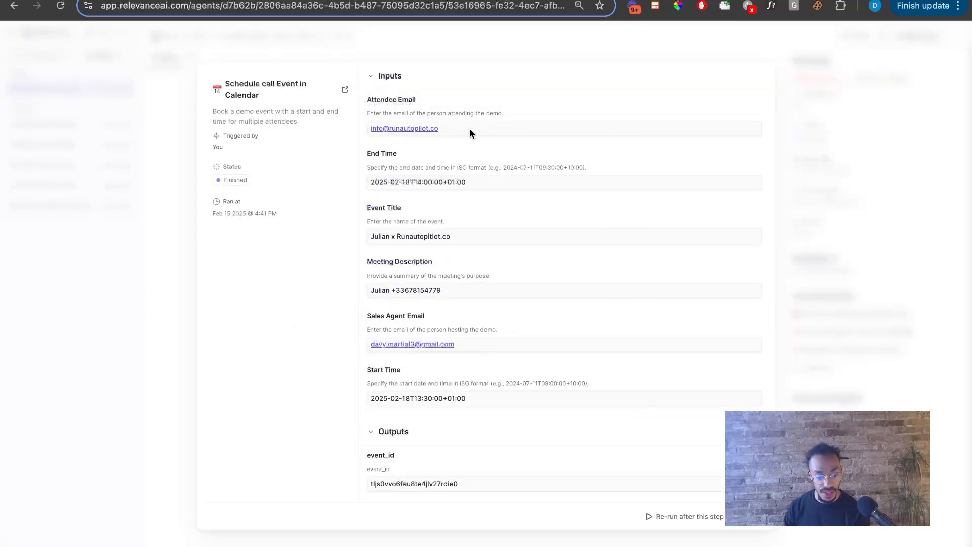
left_click_drag(453, 127, 396, 126)
left_click(475, 108)
left_click_drag(467, 182, 442, 180)
left_click(362, 183)
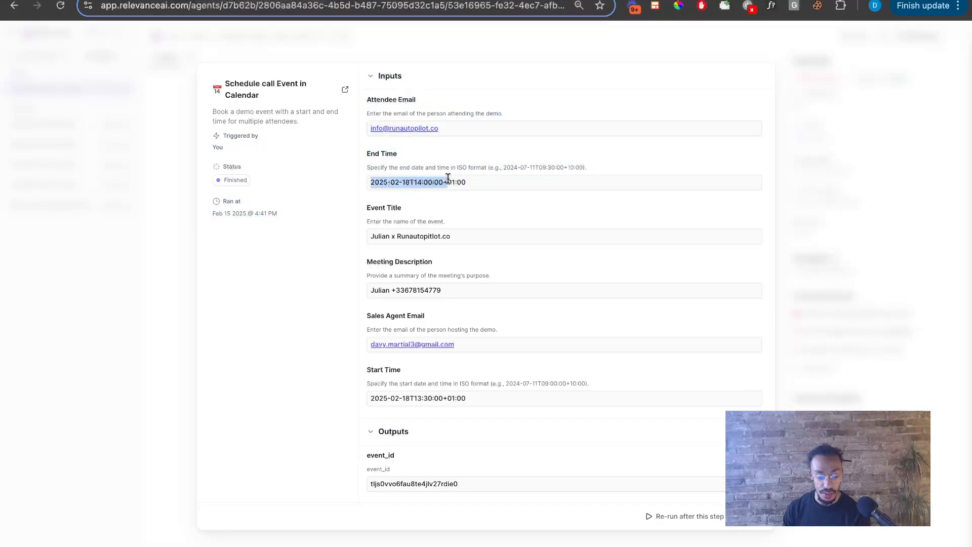
left_click(416, 398)
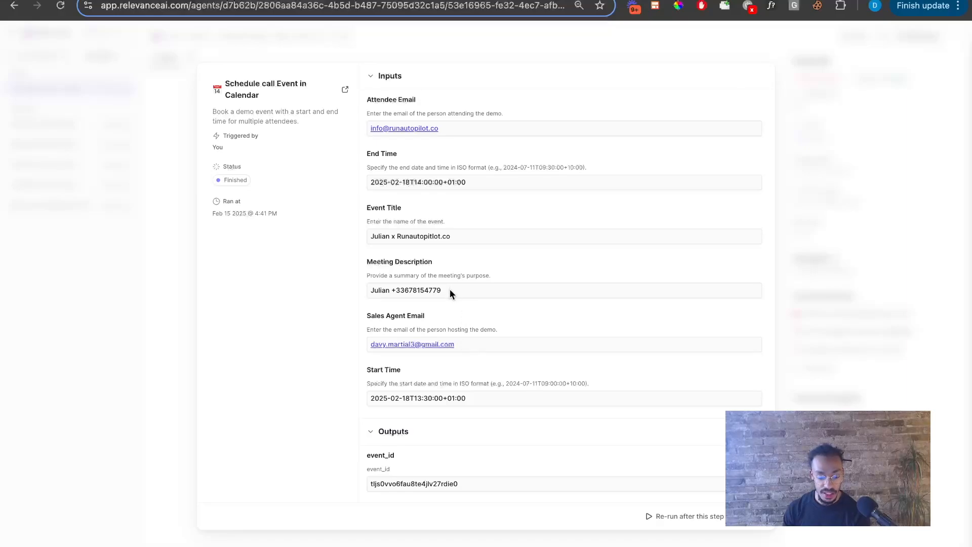
Step: Highlight the meeting description and event title passed to the Schedule call Event in Calendar run
left_click_drag(452, 292, 352, 293)
left_click(380, 289)
left_click_drag(444, 291, 343, 292)
left_click(381, 289)
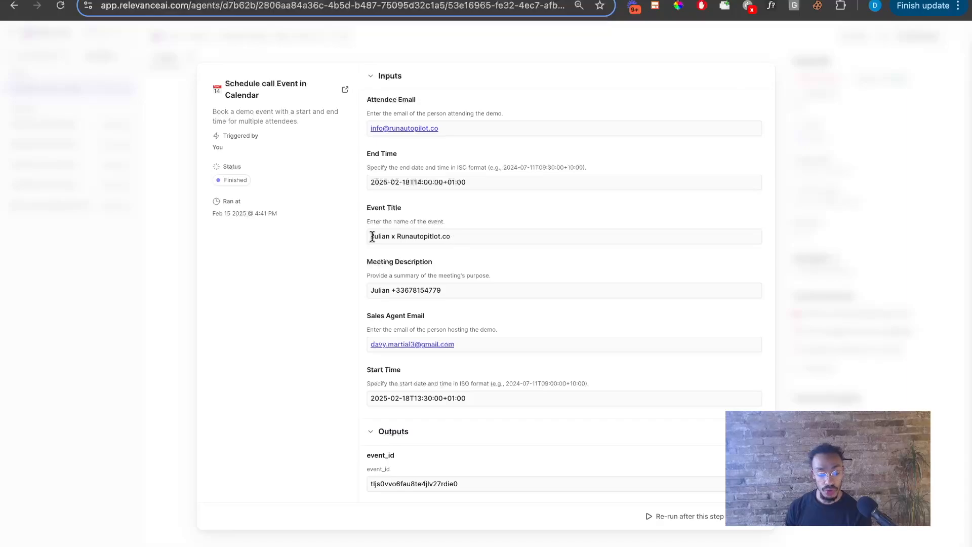
left_click_drag(370, 236, 475, 241)
Step: Open the Schedule call Event in Calendar tool for editing, expand its inputs and review them from Event Title to Attendee Email
left_click(344, 89)
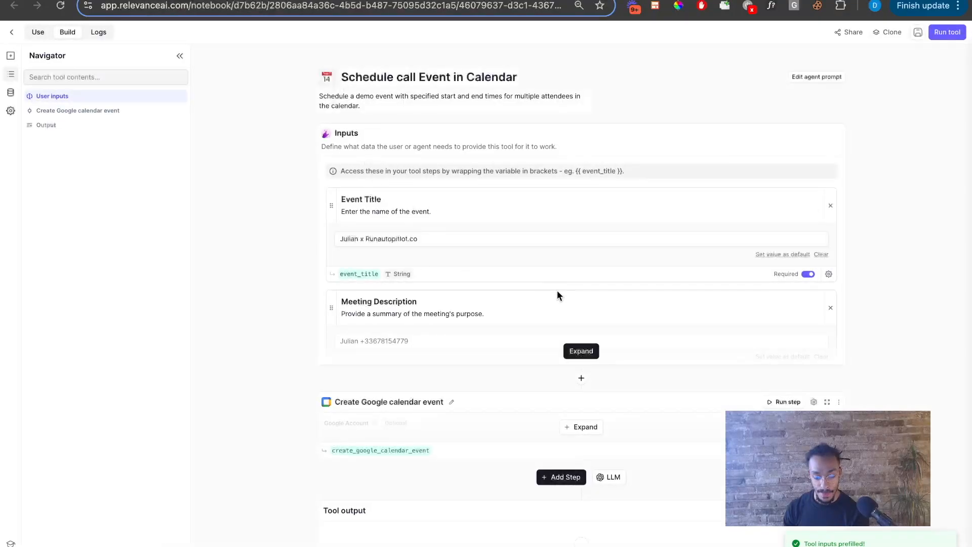
left_click(581, 351)
scroll(429, 175, "down", 2)
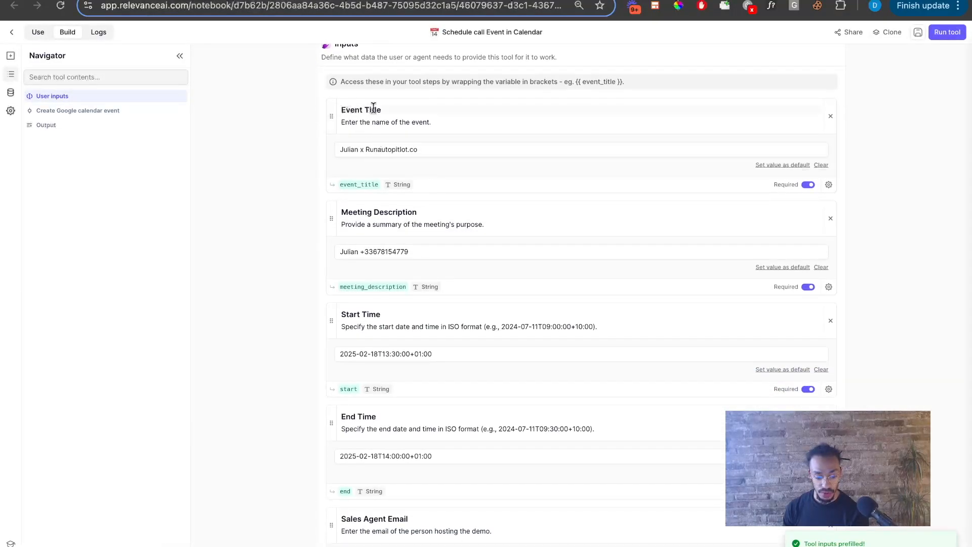
scroll(375, 158, "down", 1)
scroll(388, 223, "down", 2)
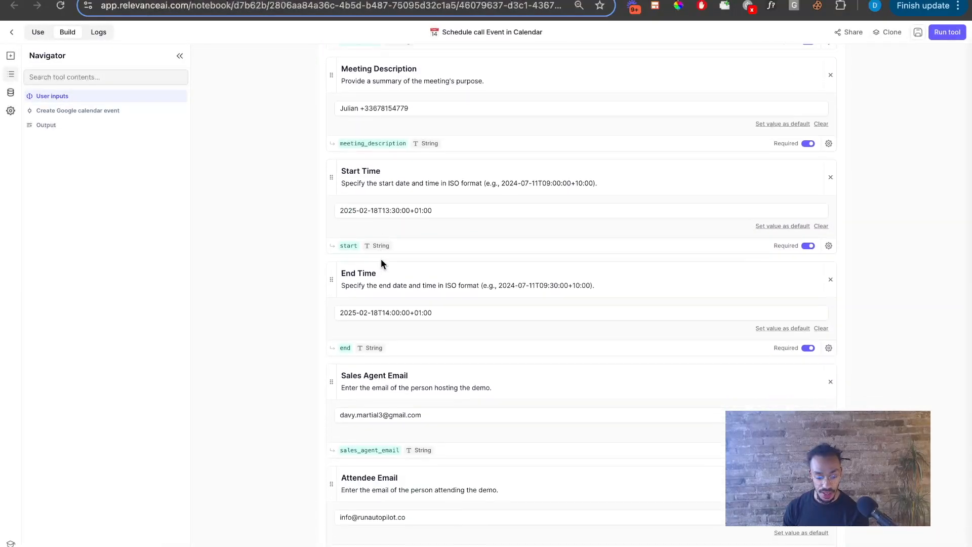
scroll(375, 259, "down", 2)
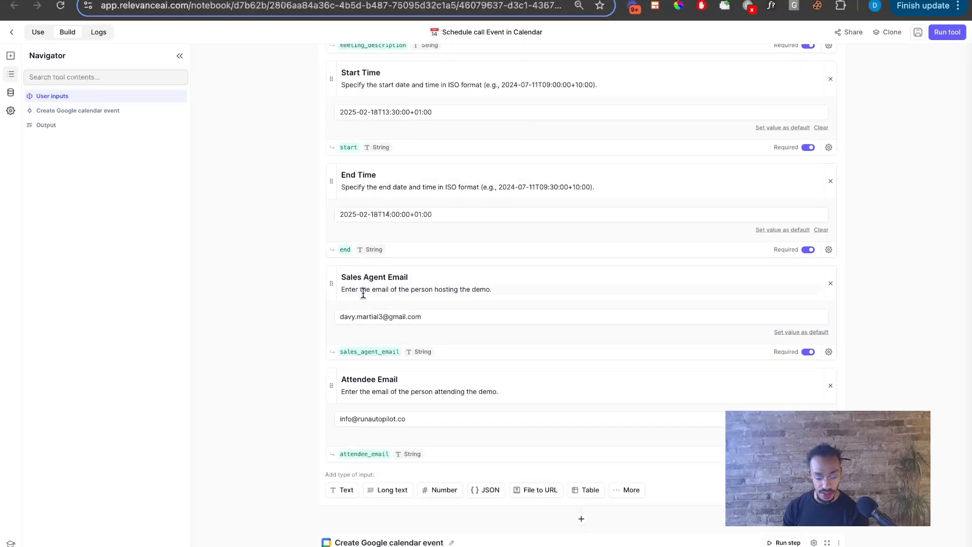
Step: Examine which variables fill the Create Google calendar event step's title, description, dates and attendee list
scroll(363, 294, "down", 4)
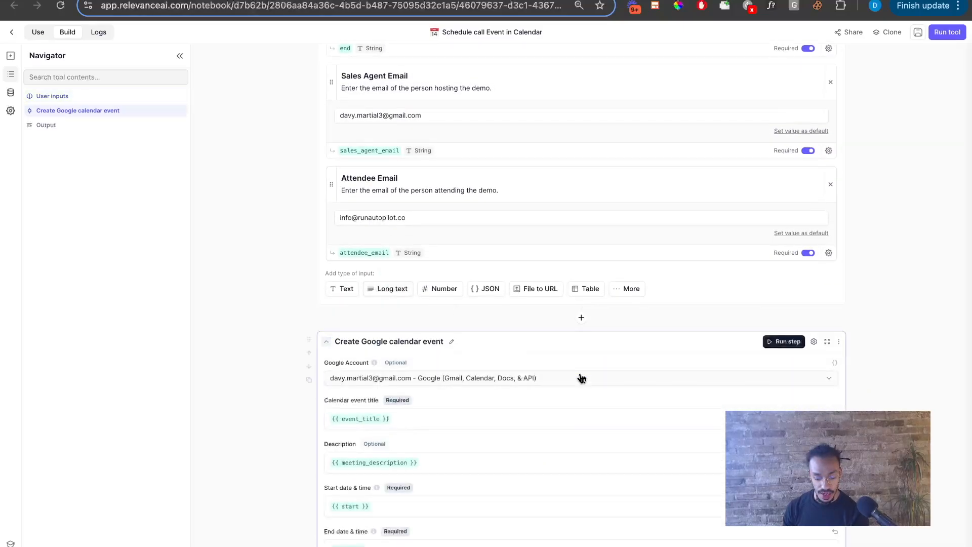
scroll(432, 380, "down", 5)
scroll(420, 224, "up", 2)
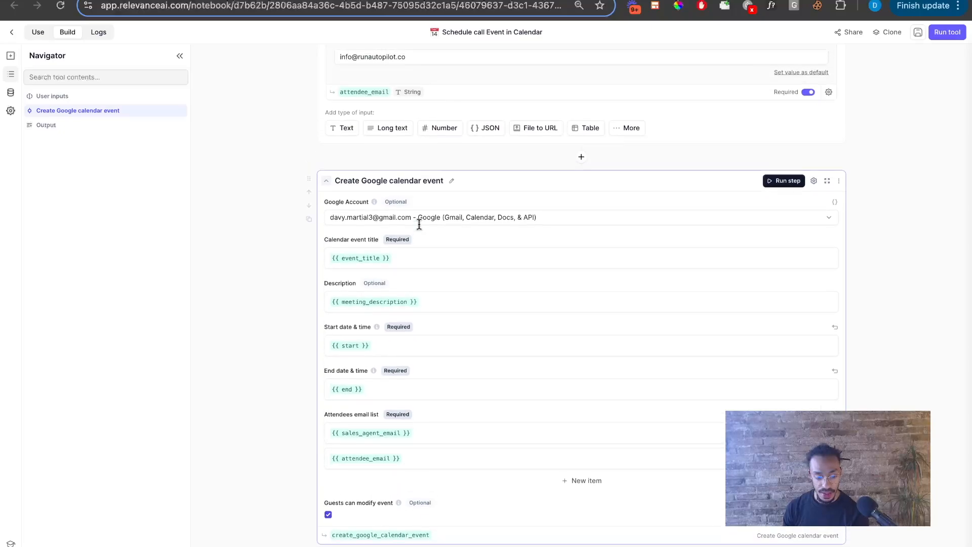
scroll(375, 279, "down", 1)
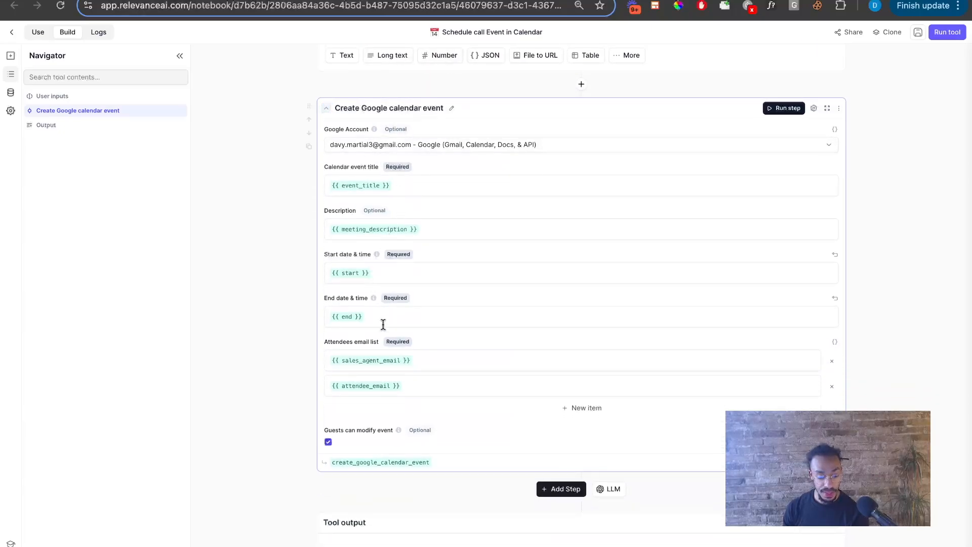
scroll(400, 374, "down", 1)
scroll(415, 324, "down", 1)
Step: Close the Schedule call Event in Calendar tool and its run details to return to the task timeline
scroll(472, 414, "up", 10)
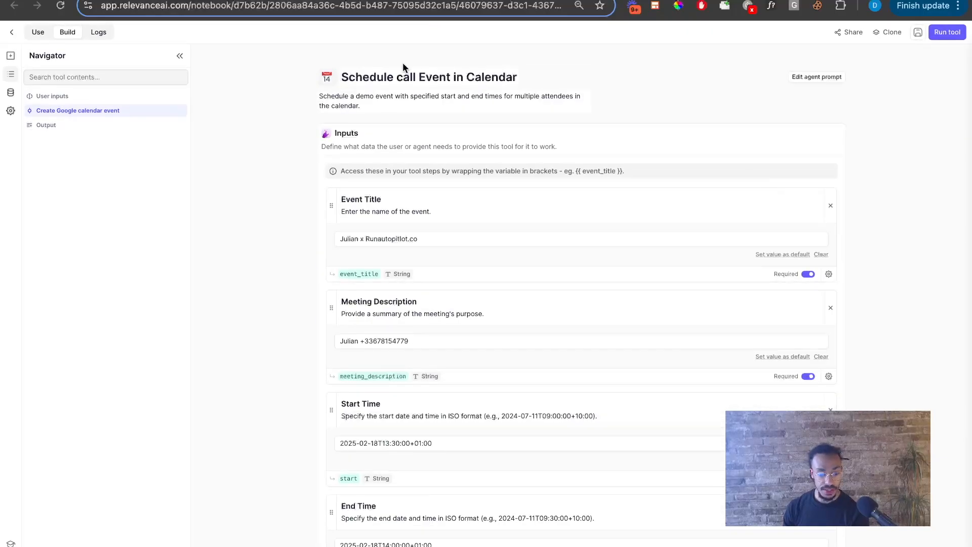
key("ctrl+w")
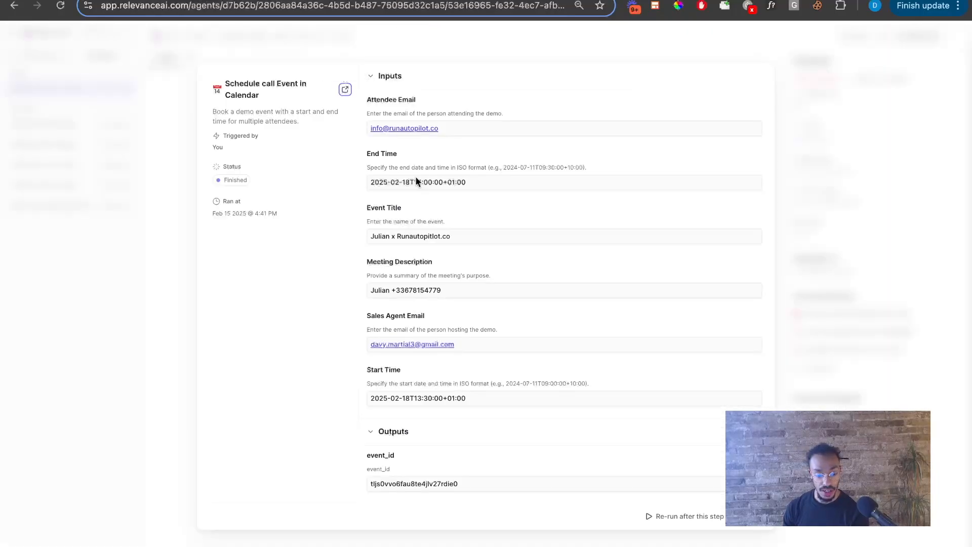
left_click(837, 132)
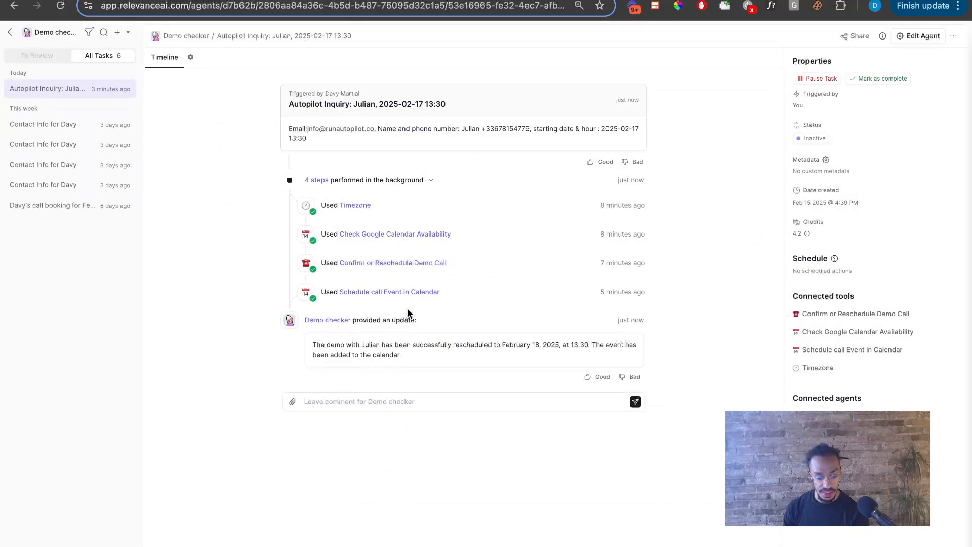